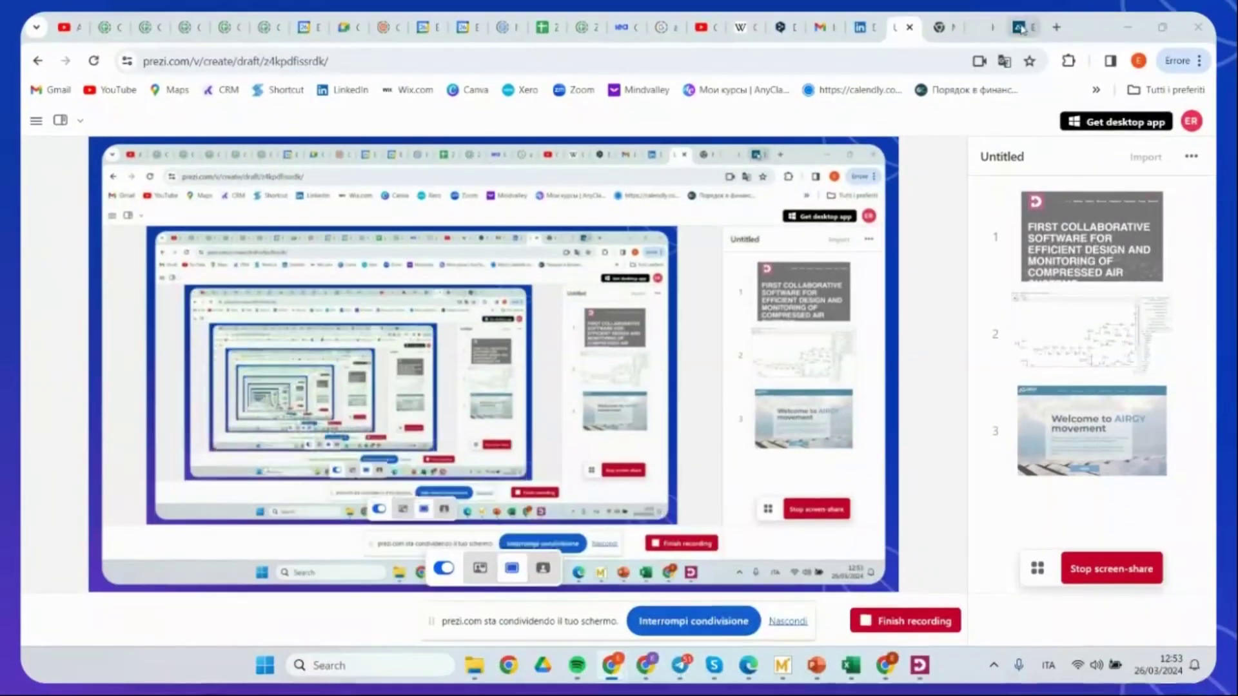
Bring the AIRGY file-share page listing Direktin_EasyCas_9_VU.rar to the front.
click(1021, 29)
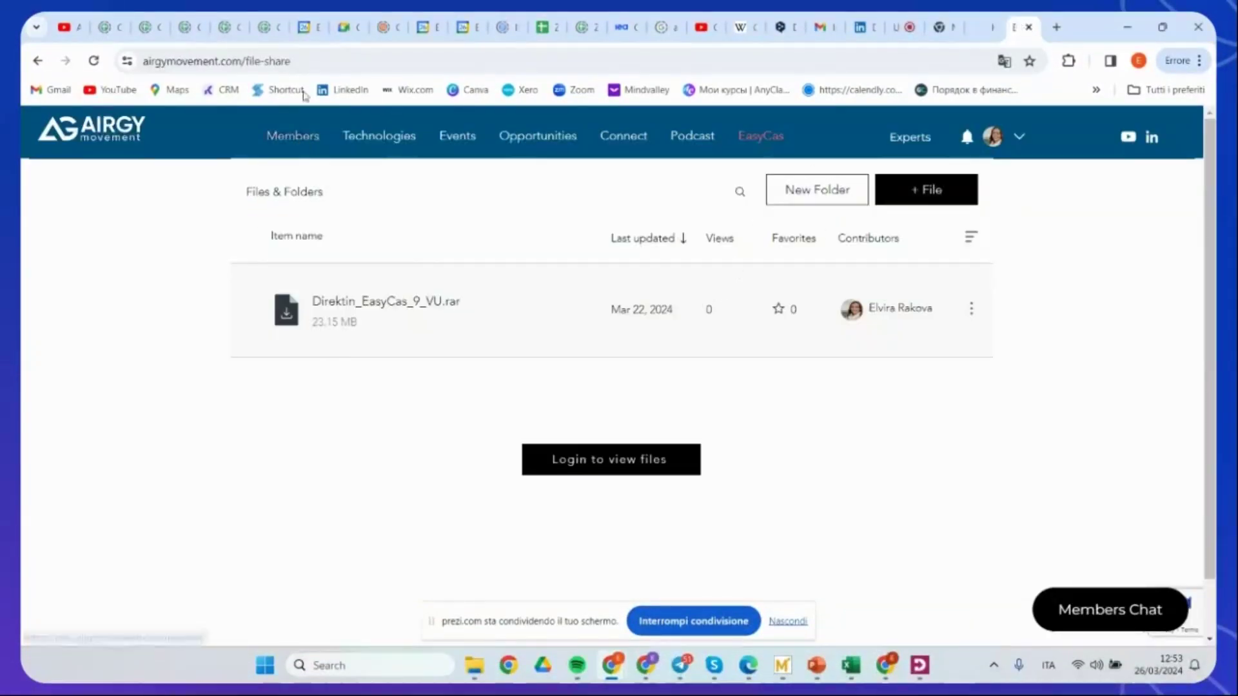
Log out of the AIRGY members area and sign back in with Google.
click(292, 61)
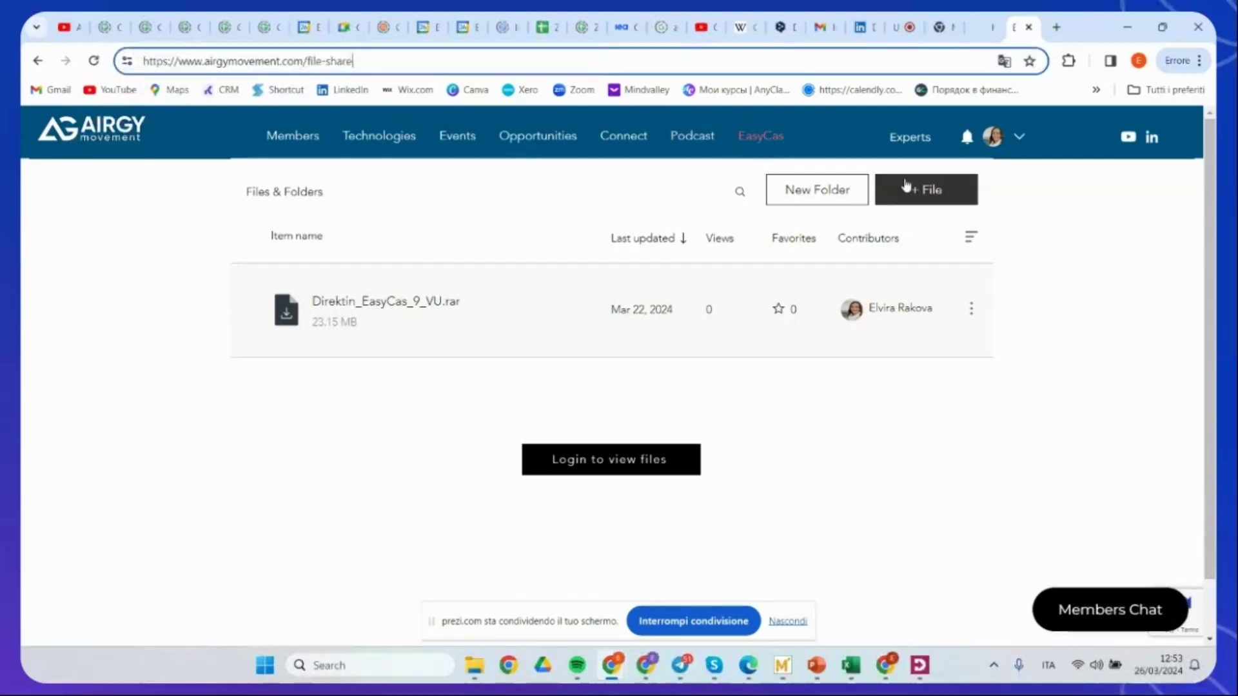
click(1021, 138)
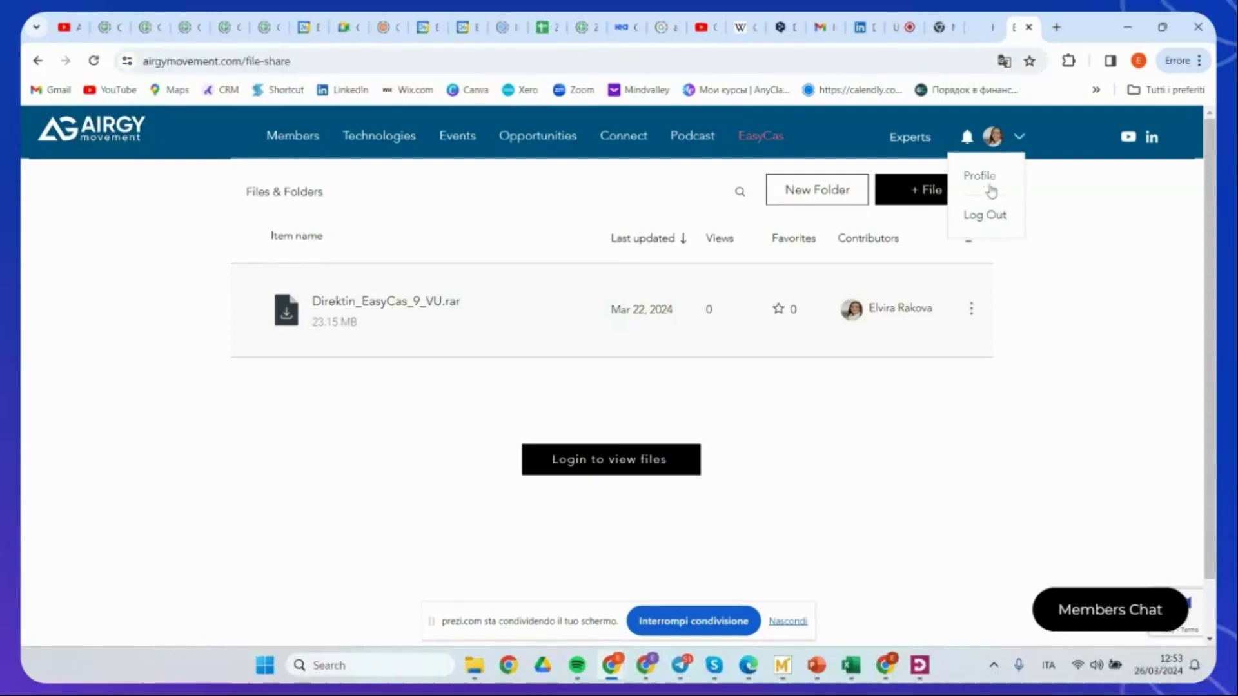
click(1006, 222)
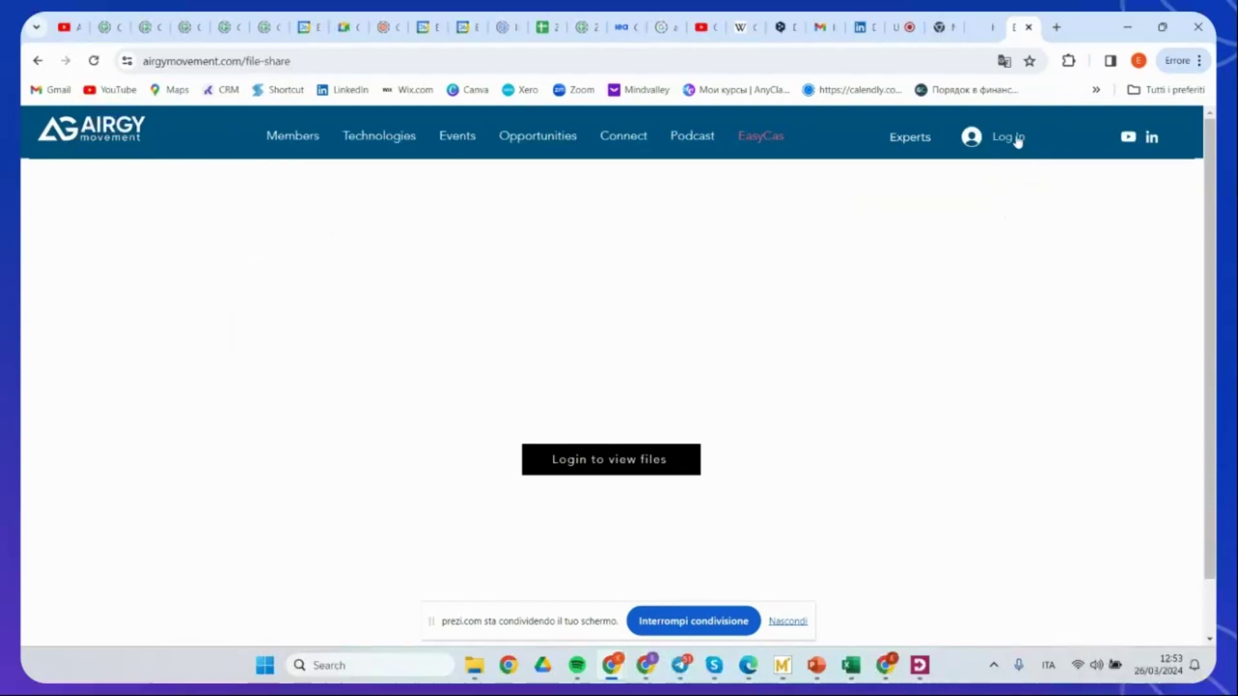
click(1017, 141)
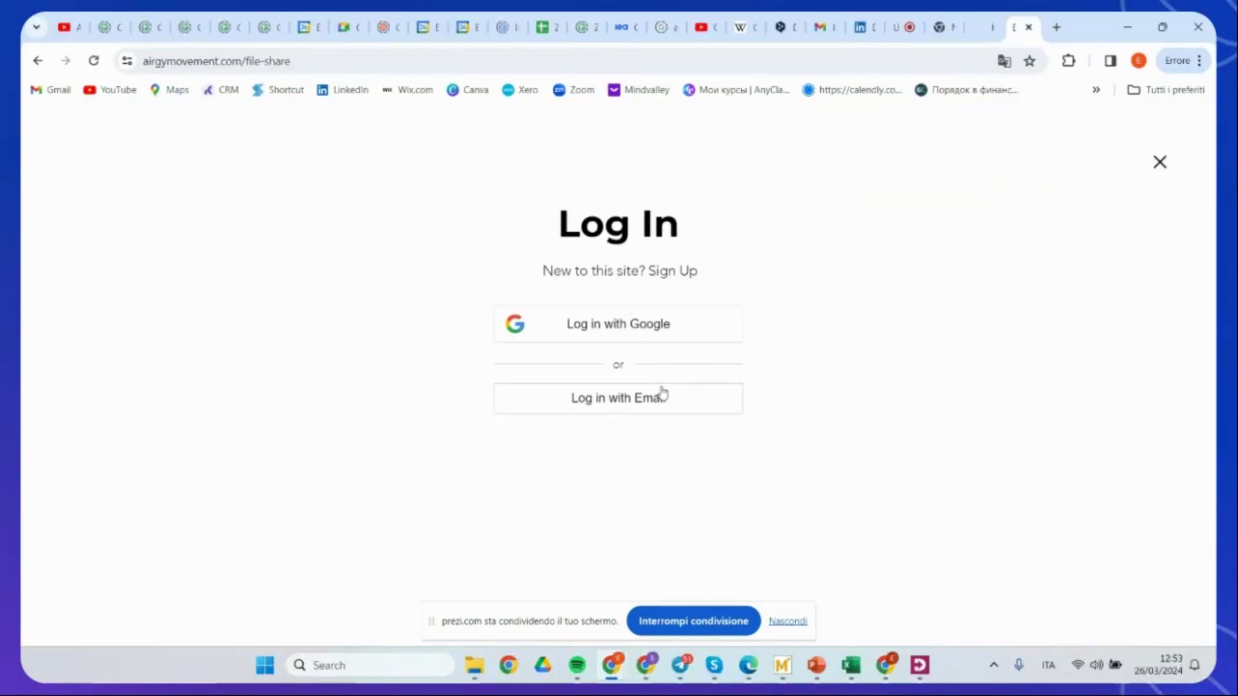
click(635, 326)
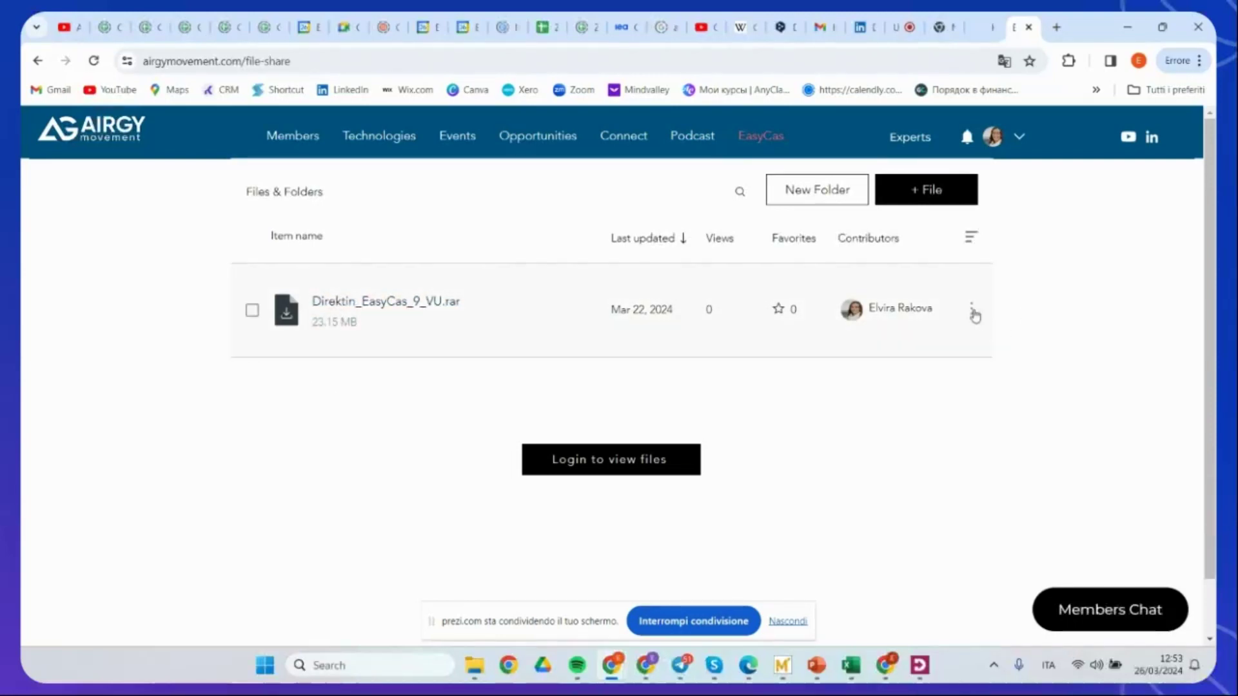
Check the EasyCas file's action menu, then switch to the Direktin_EasyCas_9_V Explorer window.
click(971, 309)
click(972, 310)
mouse_move(474, 665)
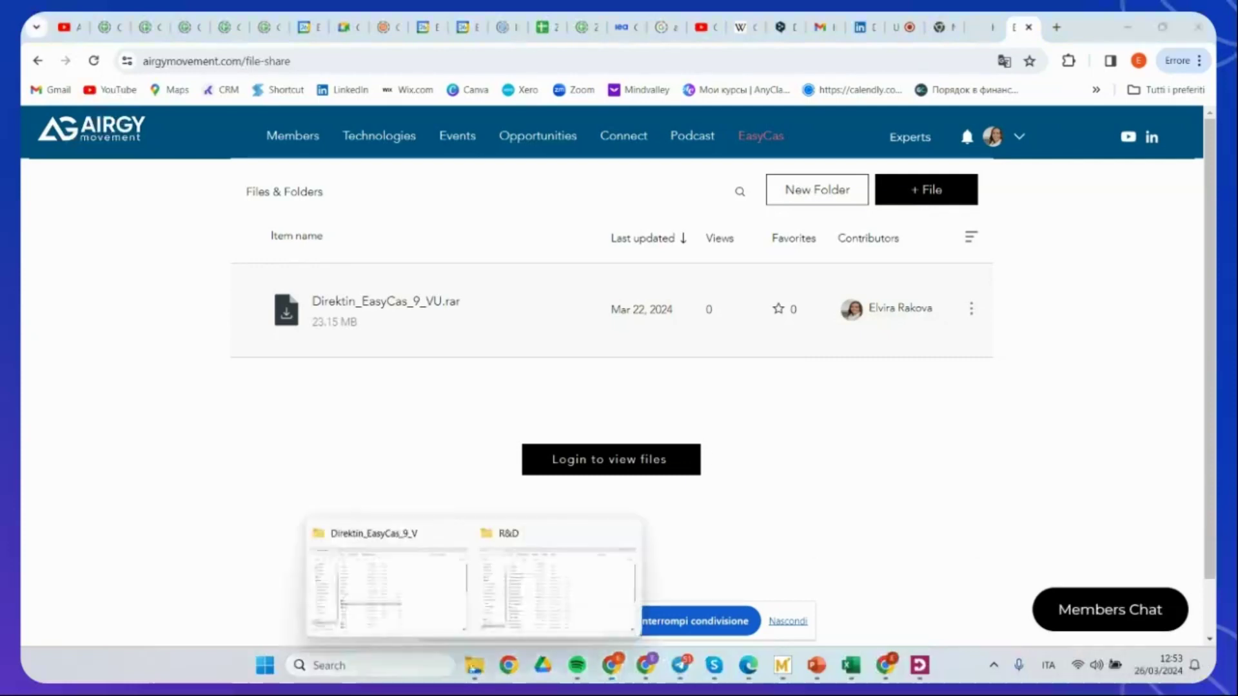
click(419, 596)
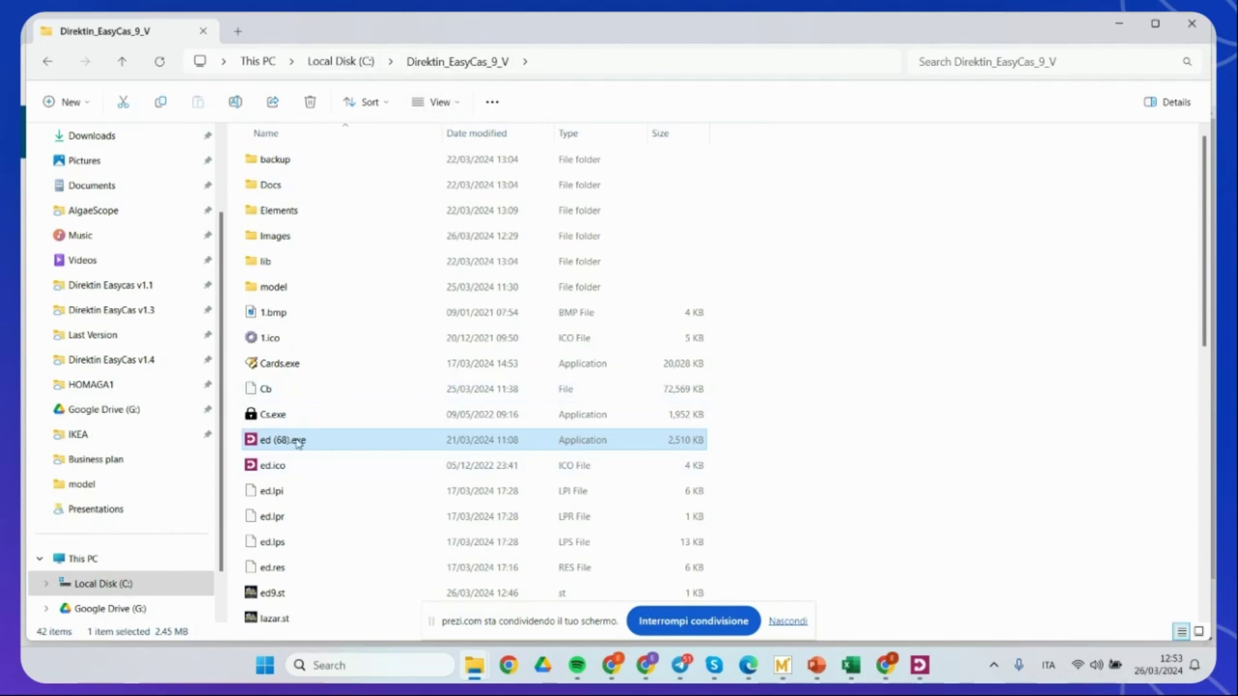
Run ed (68).exe to open EasyCas on the model.gf9 network diagram.
double_click(271, 438)
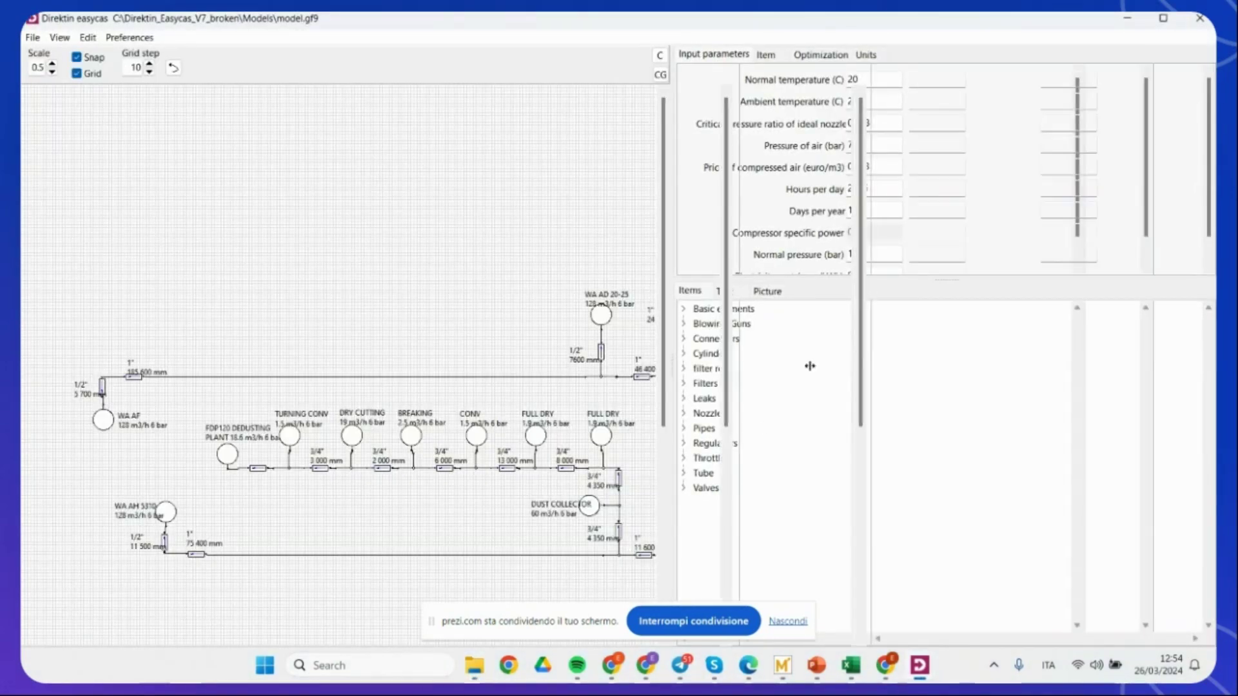
Create a new empty model with the grid switched off and the window maximized.
mouse_move(611, 666)
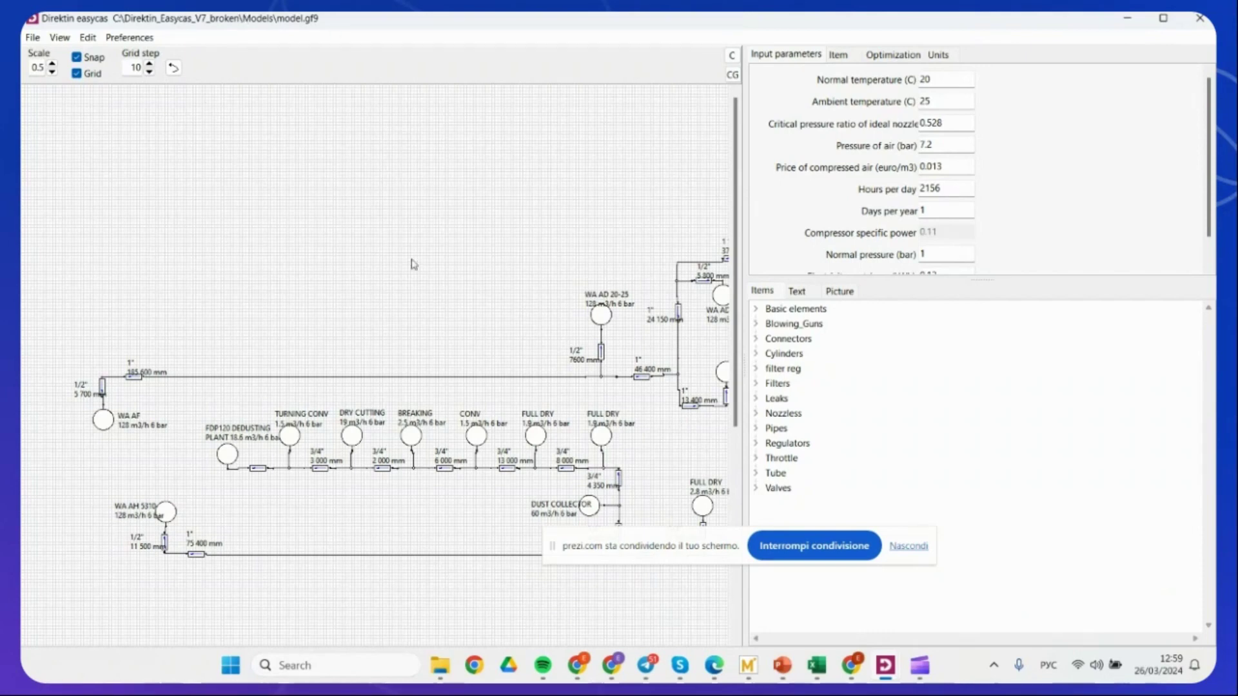
click(32, 38)
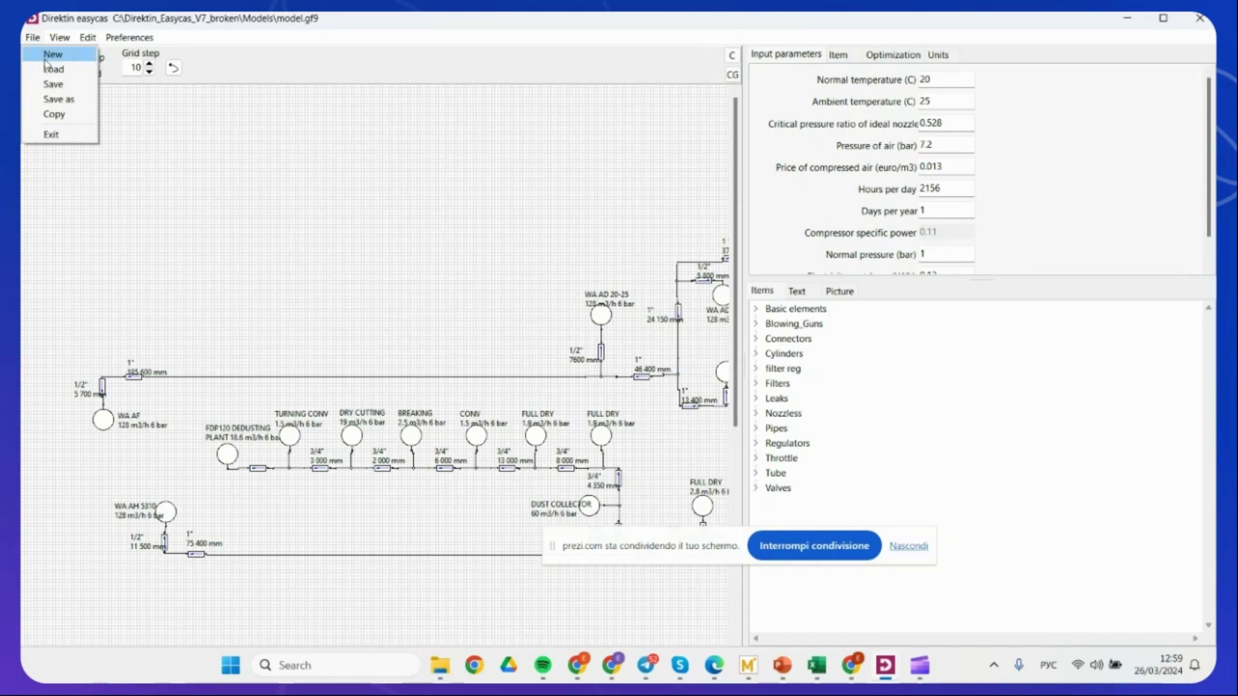
click(46, 57)
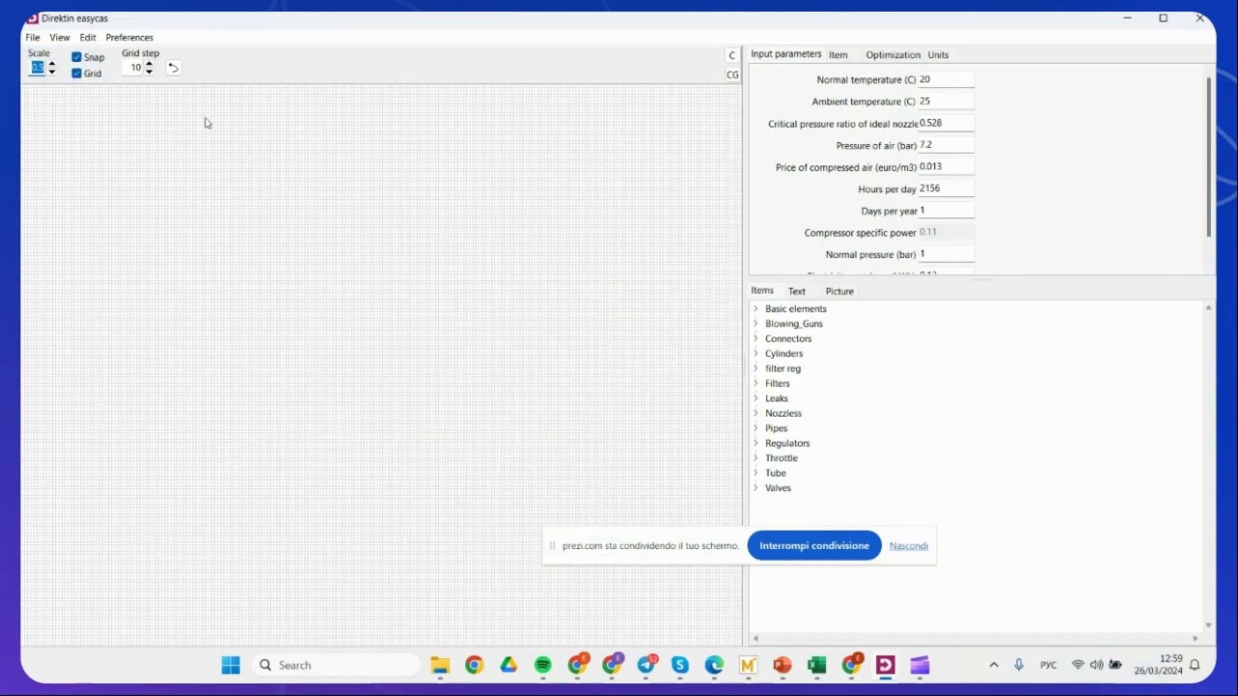
click(75, 75)
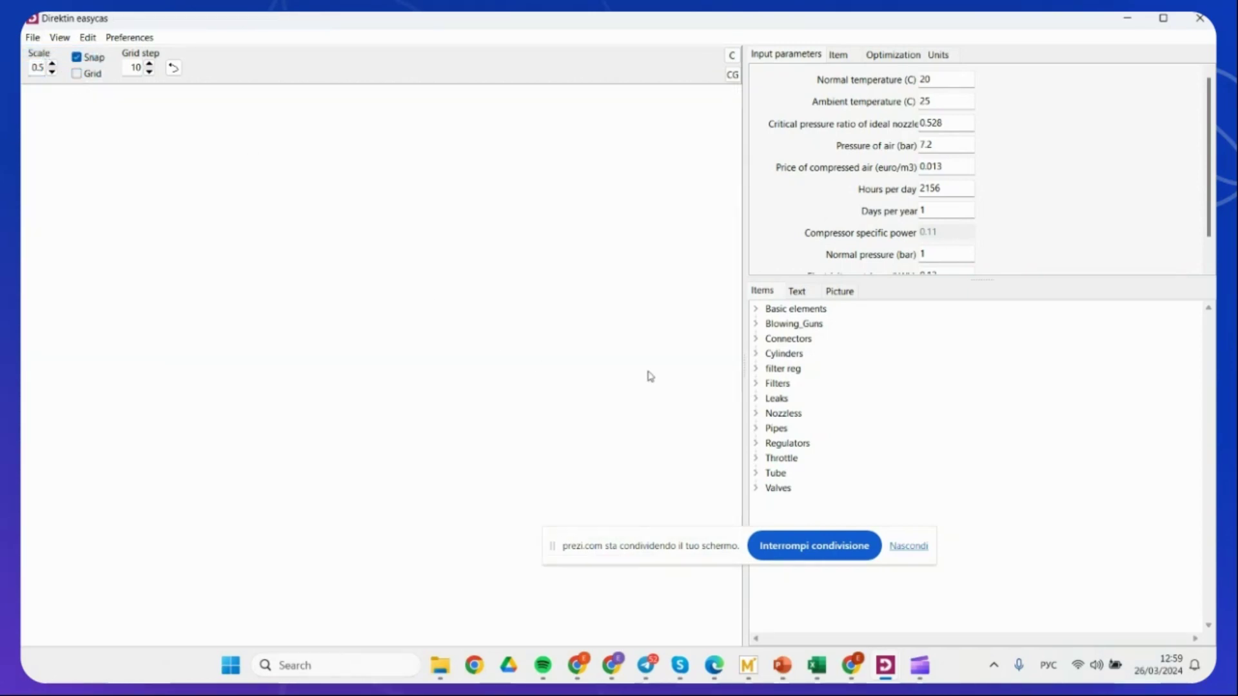
click(1164, 18)
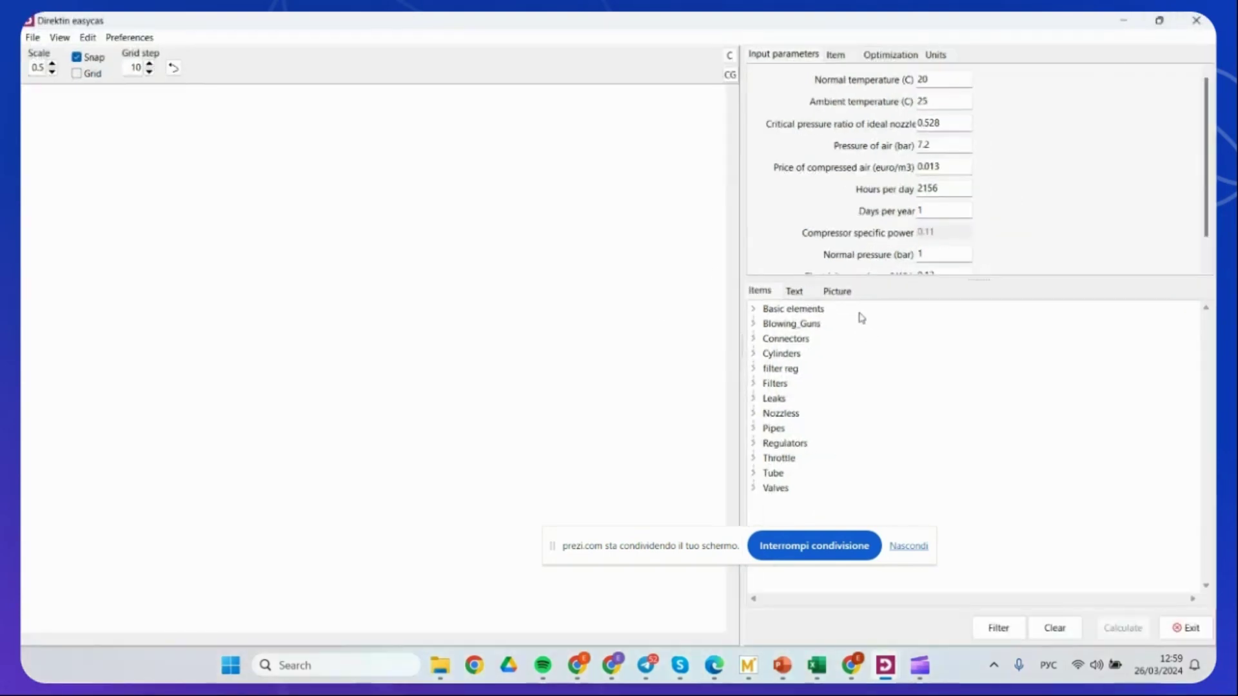
click(752, 310)
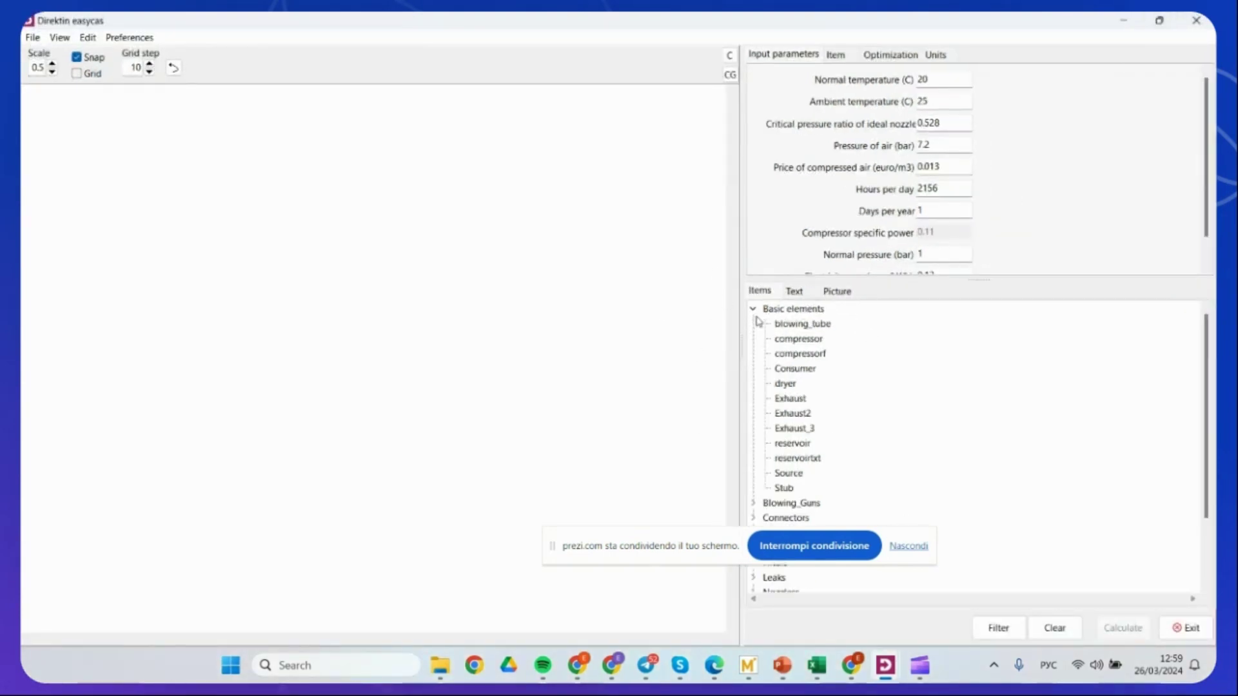
Place a Source element on the canvas and raise the drawing scale to 0.7.
click(788, 474)
click(434, 368)
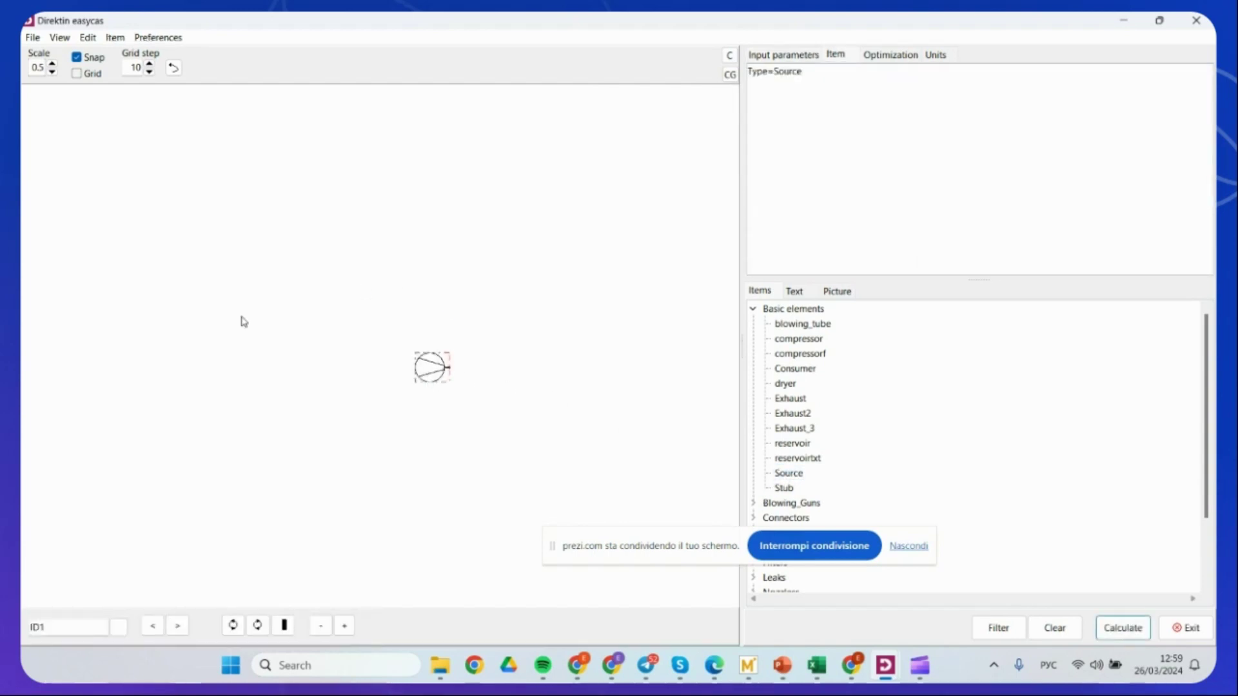
drag(426, 369, 288, 287)
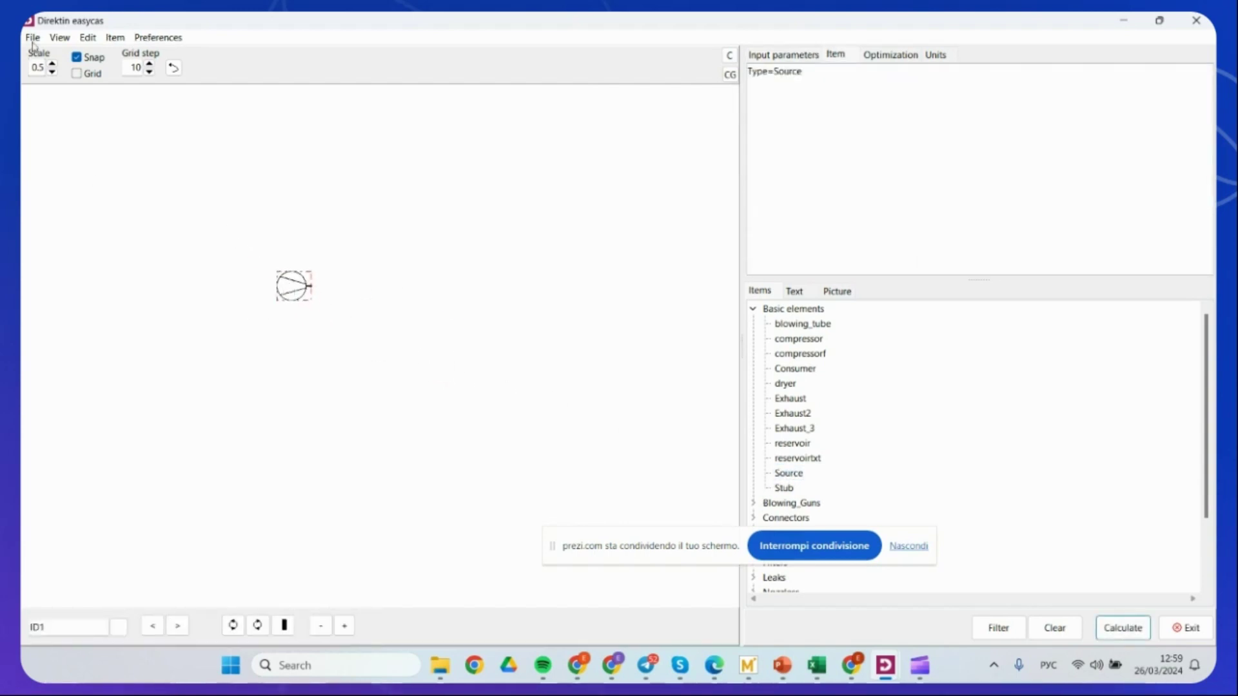
click(53, 63)
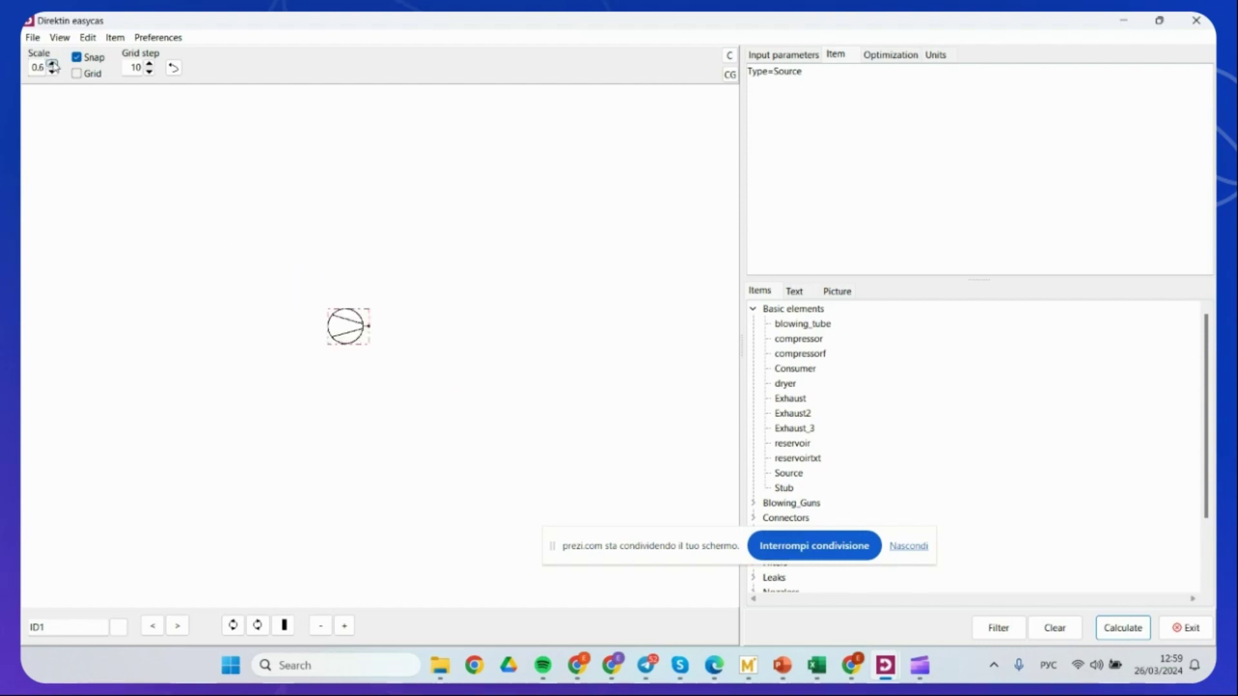
click(52, 64)
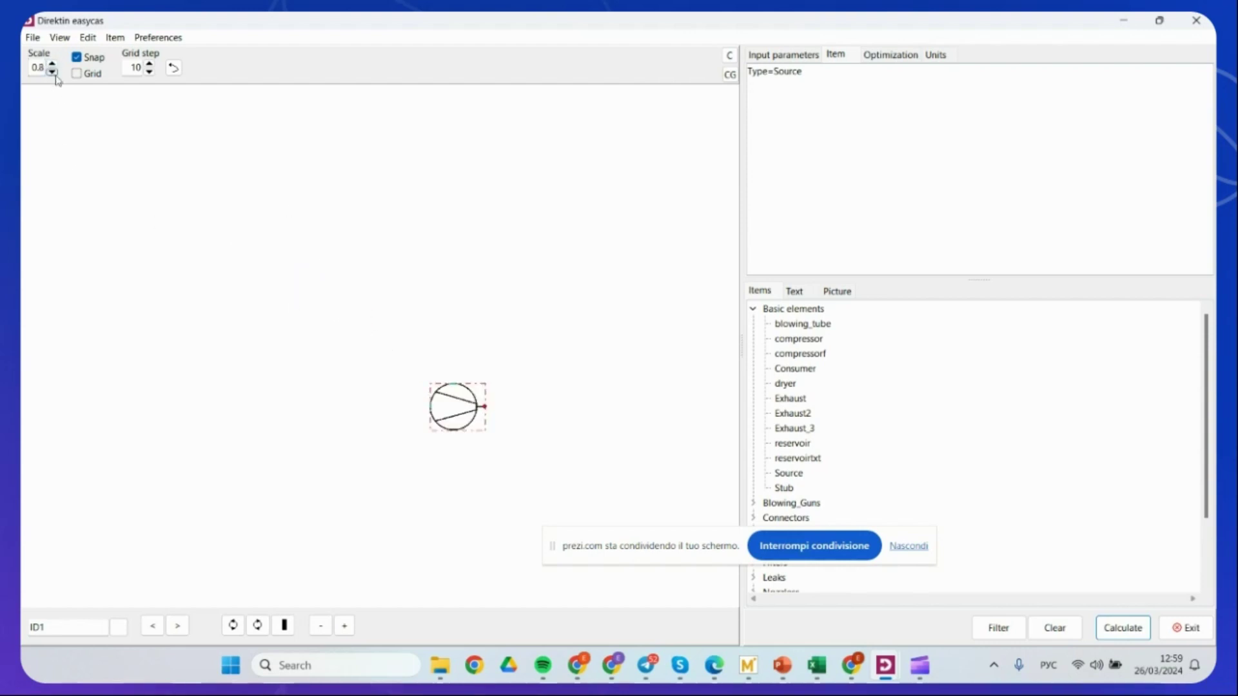
Rotate and flip the Source so its outlet faces right, discarding a trial copy.
click(263, 625)
click(263, 625)
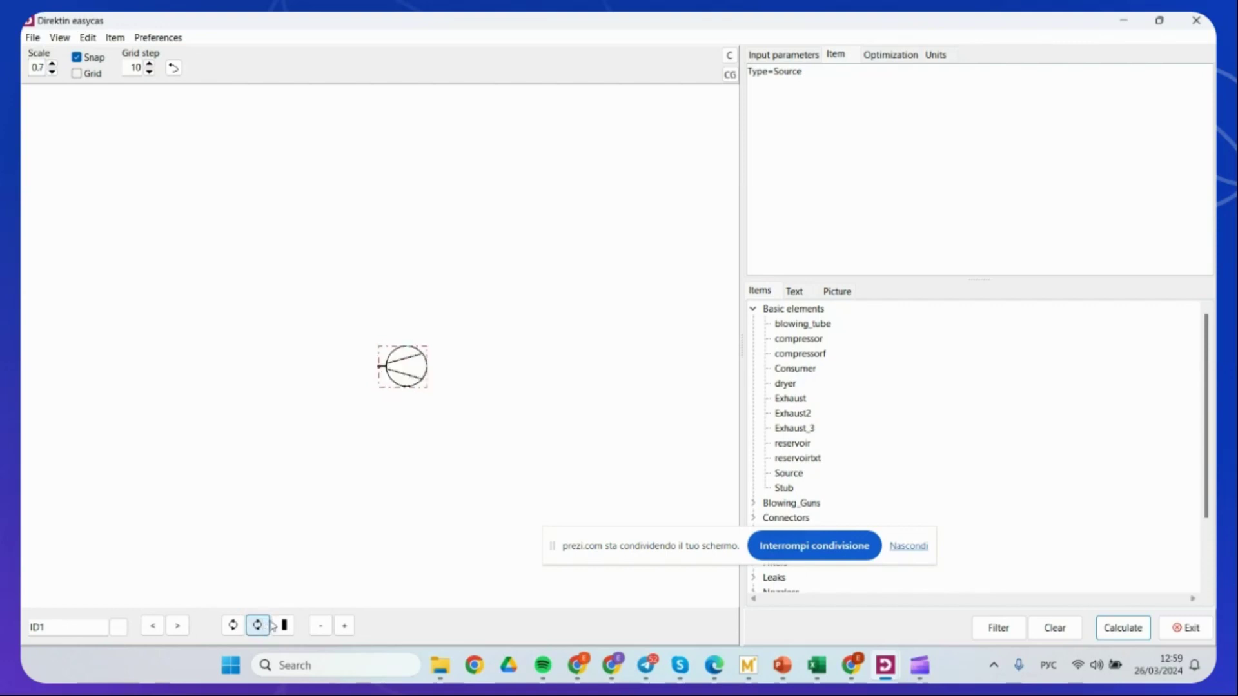
click(284, 625)
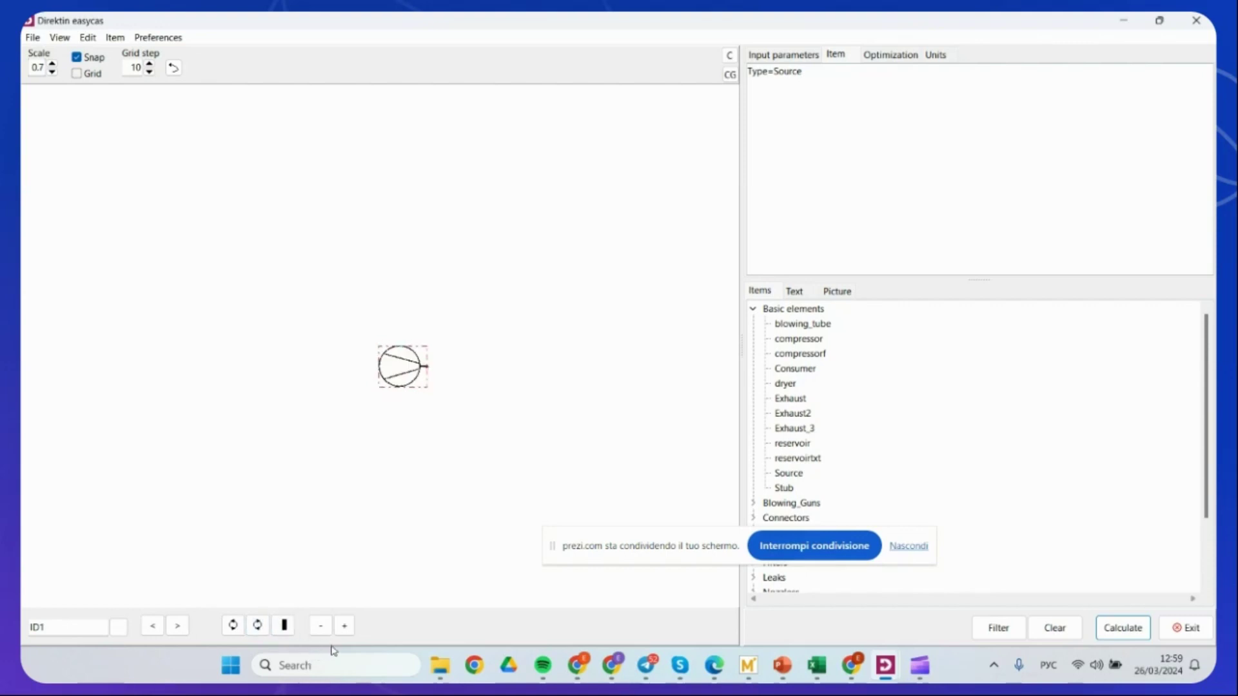
click(344, 625)
drag(402, 364, 446, 295)
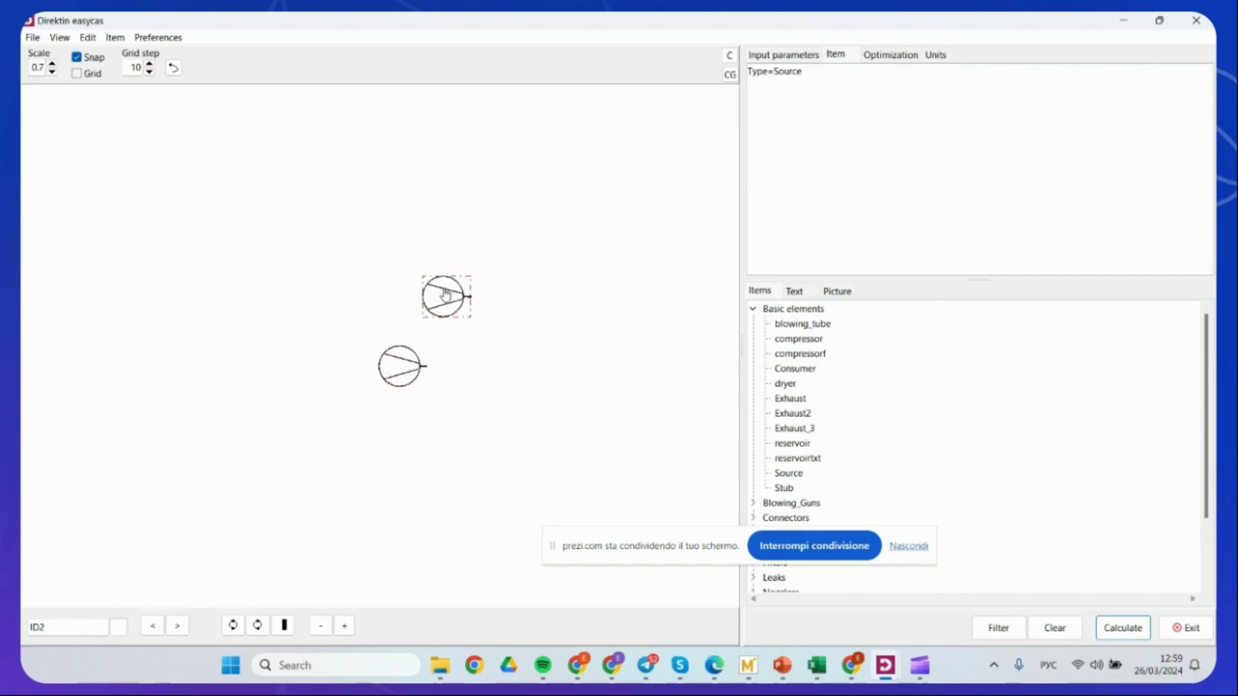
click(320, 625)
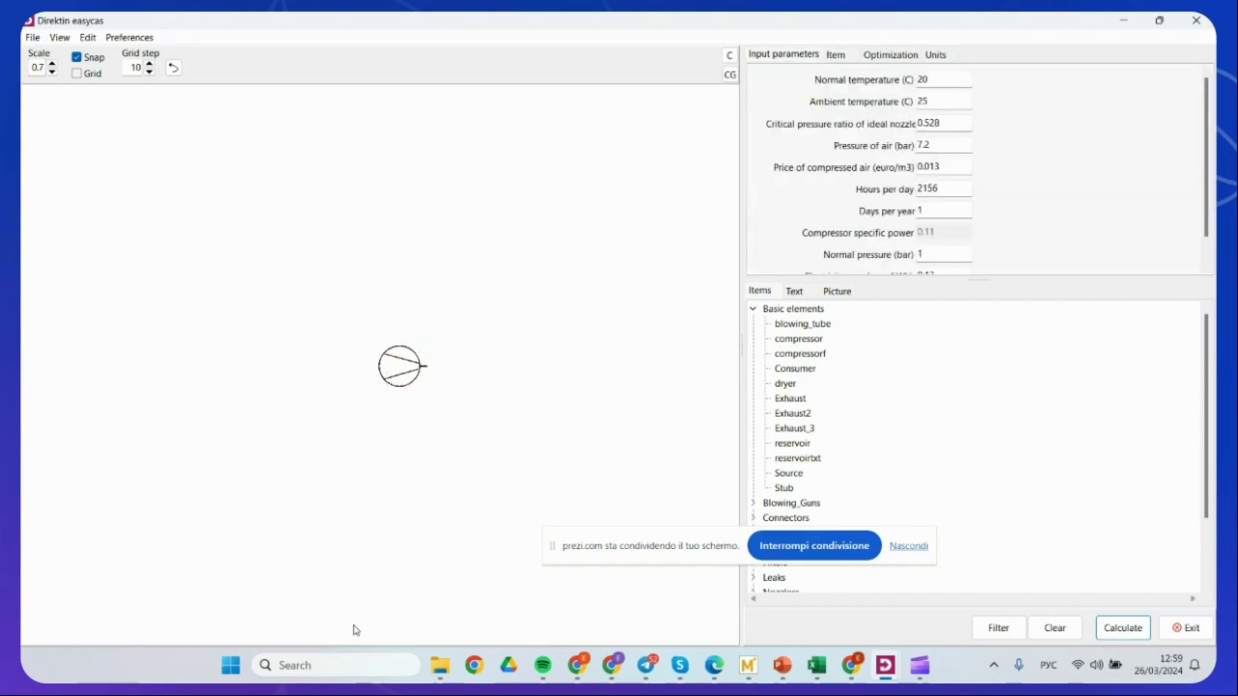
click(415, 367)
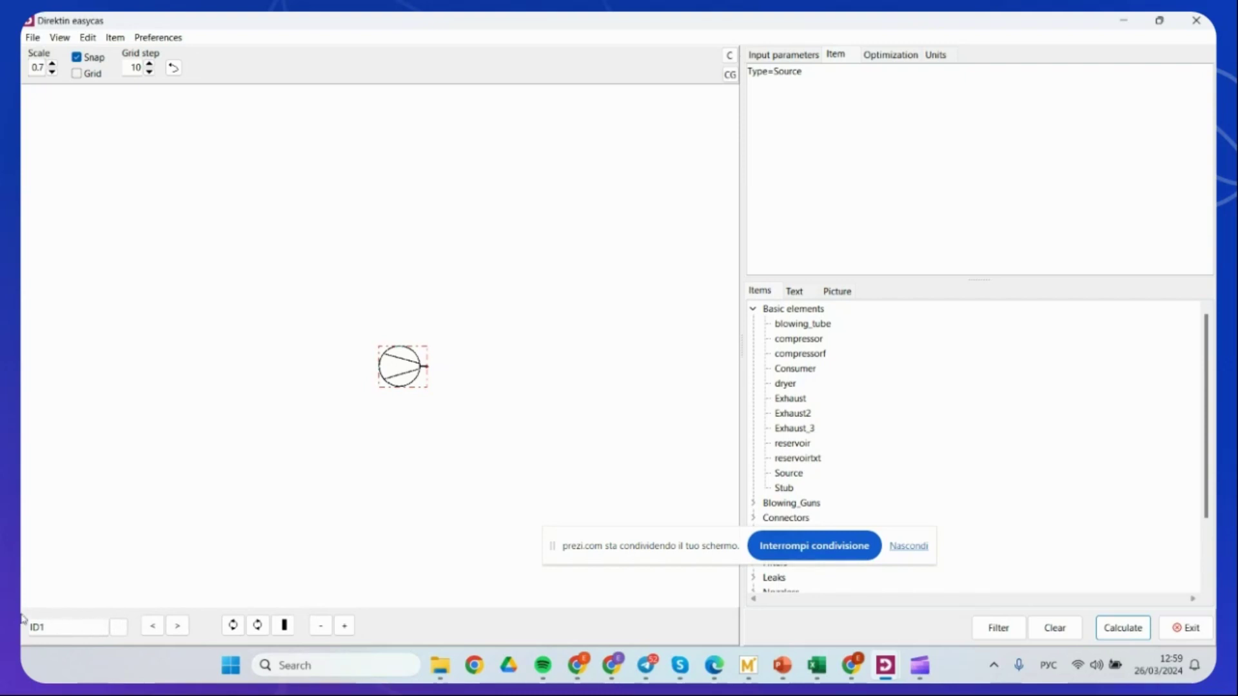
Place a reservoir right of the Source and pipe the Source outlet to it, removing a trial Exhaust_3.
drag(405, 379, 396, 379)
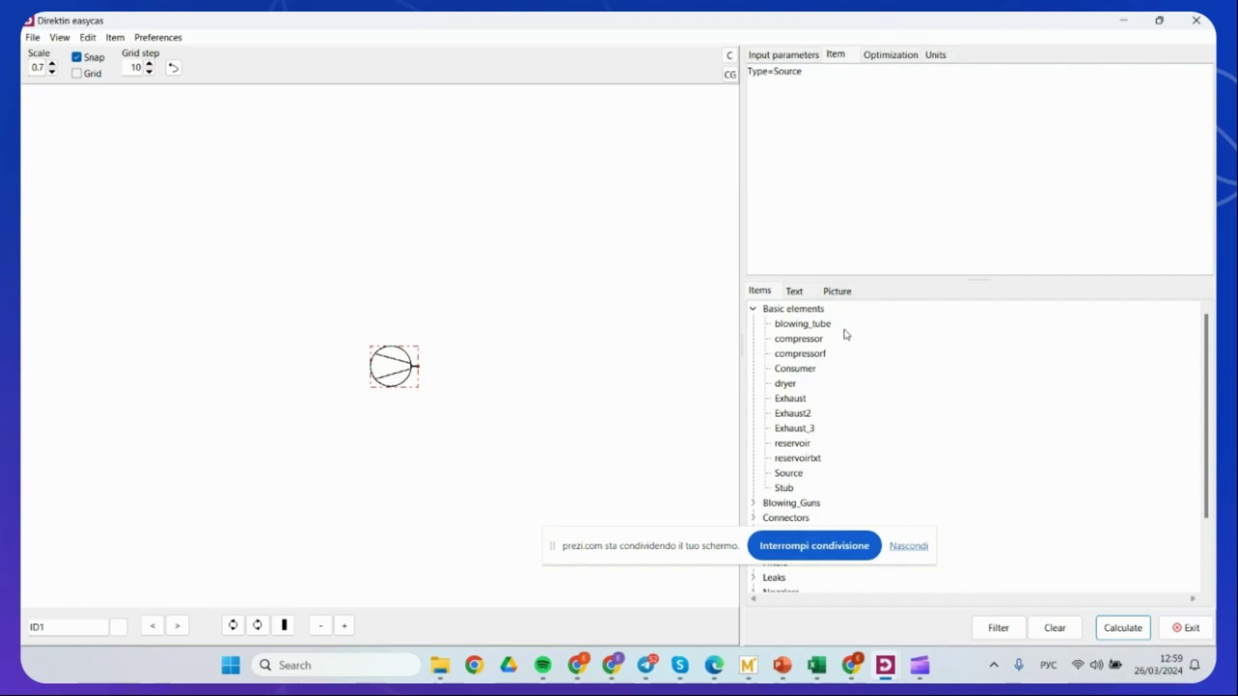
drag(796, 443, 510, 352)
drag(418, 367, 484, 351)
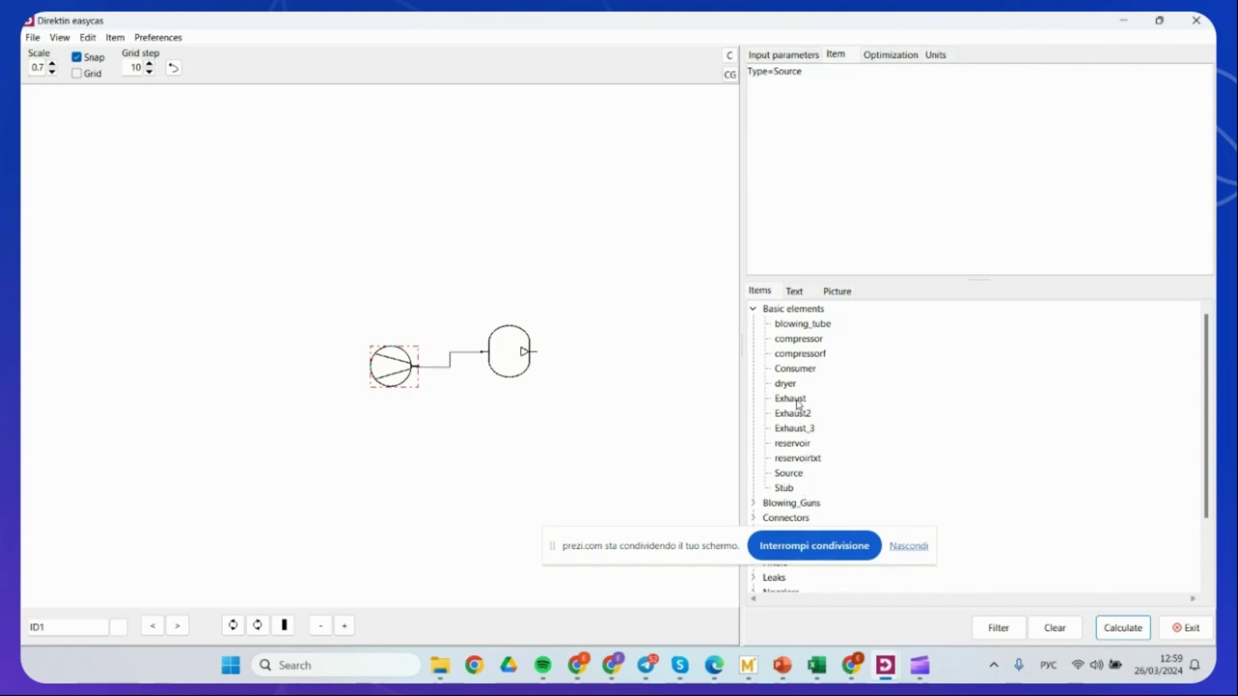
drag(792, 430, 549, 246)
click(321, 625)
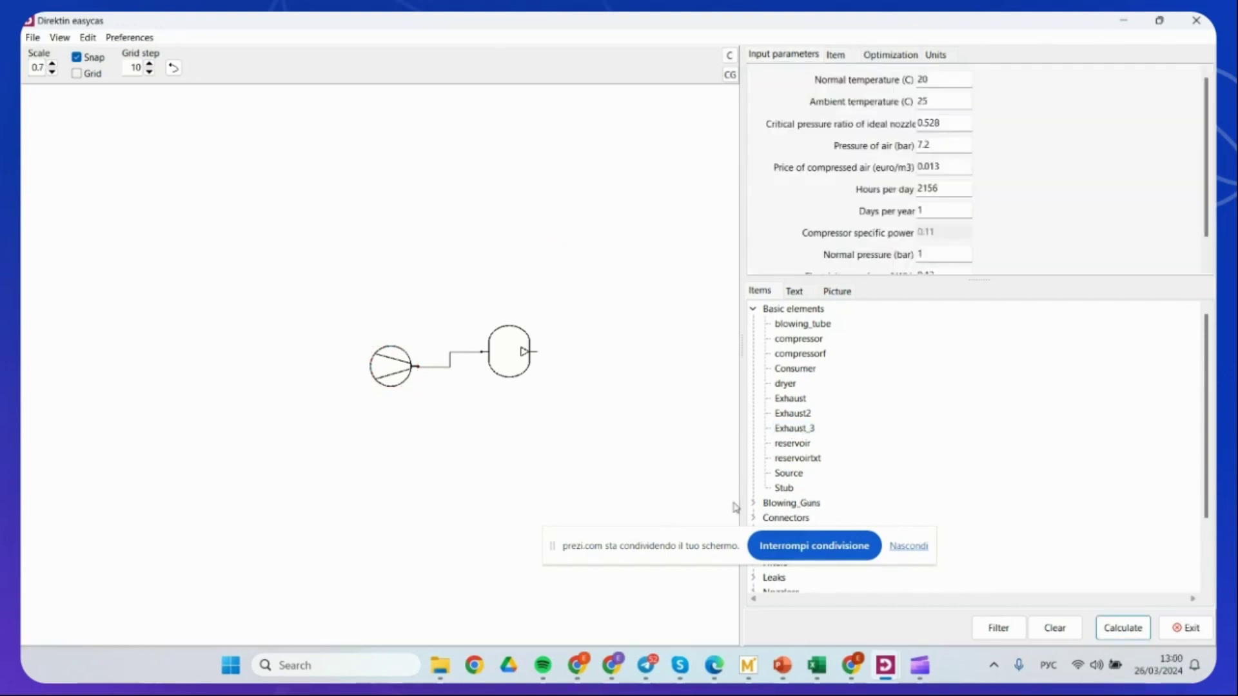
Browse the Blowing_Guns, Connectors and Pipes categories in the Items library.
click(754, 504)
scroll(787, 478, down, 5)
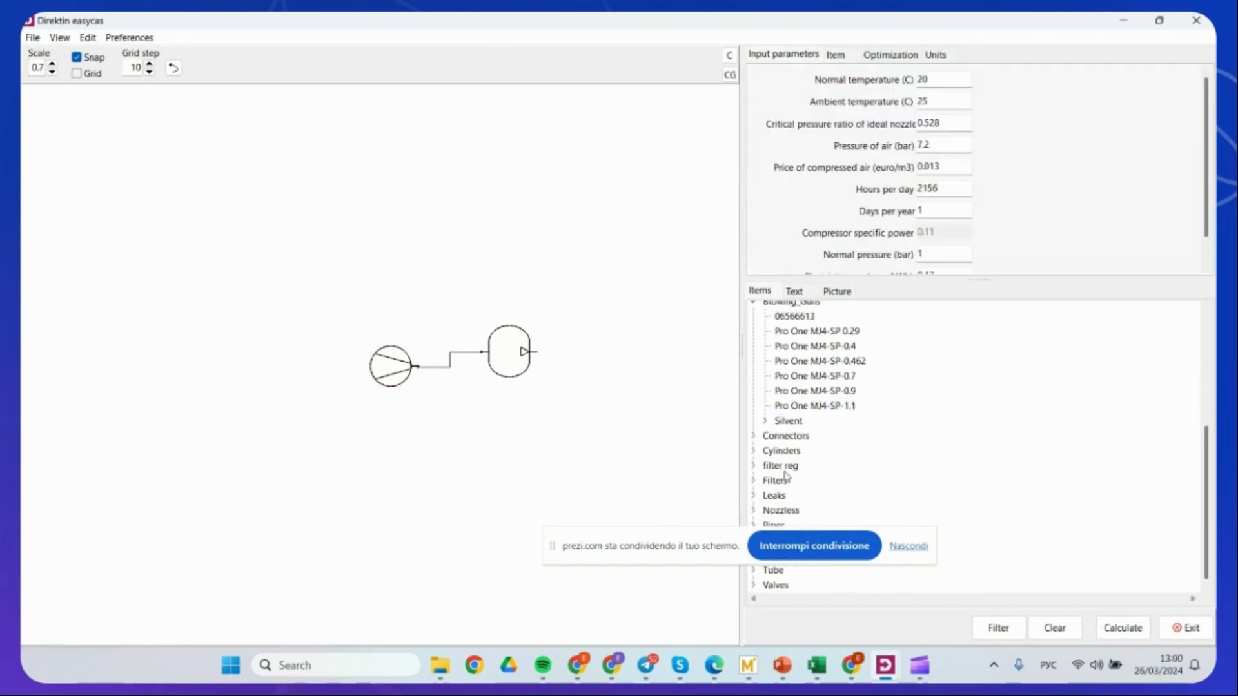
click(755, 437)
scroll(774, 477, down, 2)
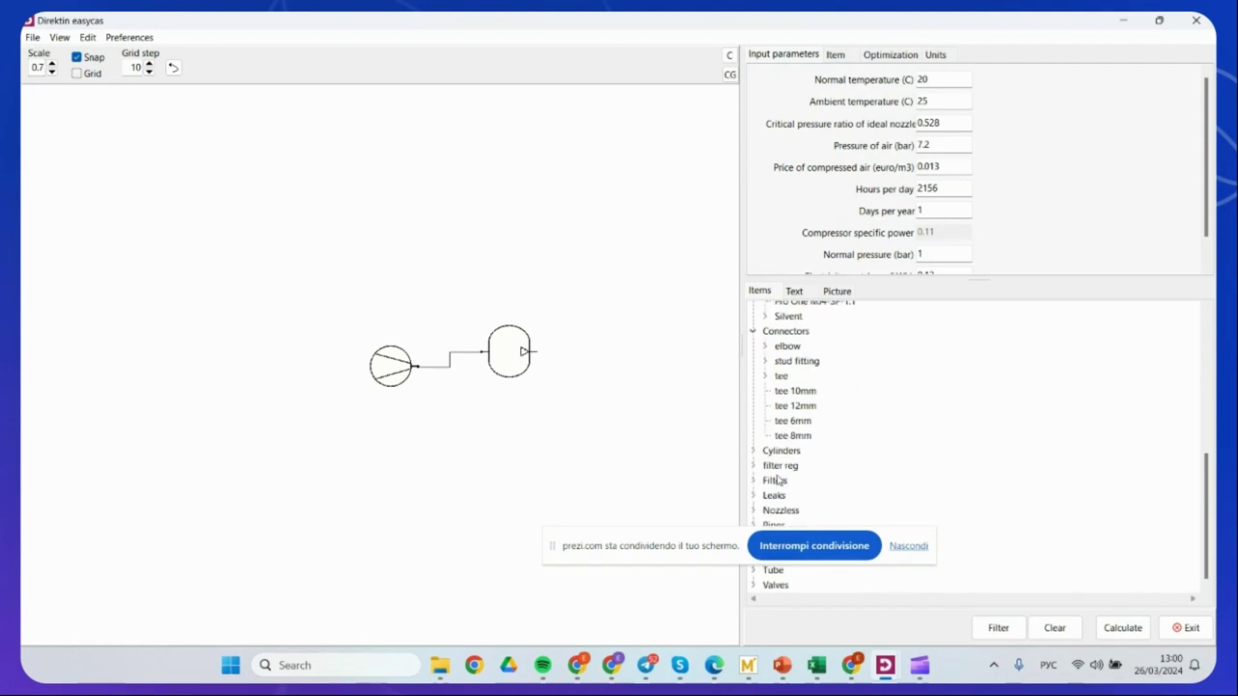
drag(682, 546, 696, 645)
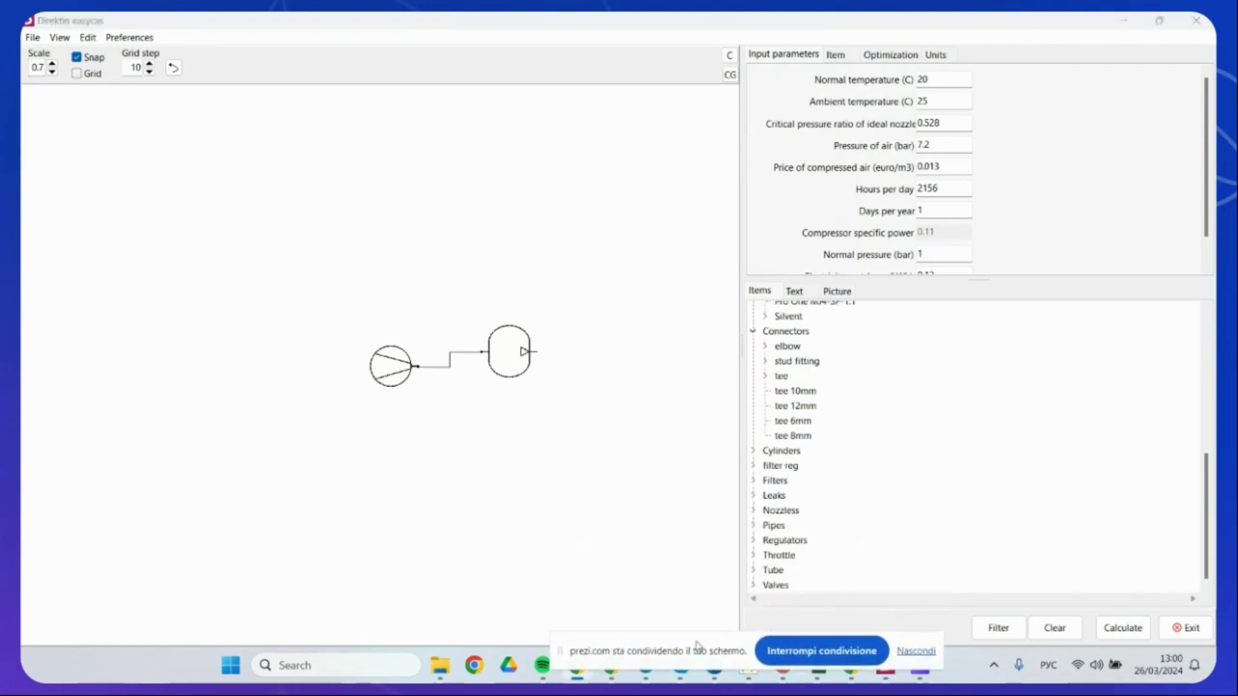
click(756, 526)
scroll(813, 542, down, 2)
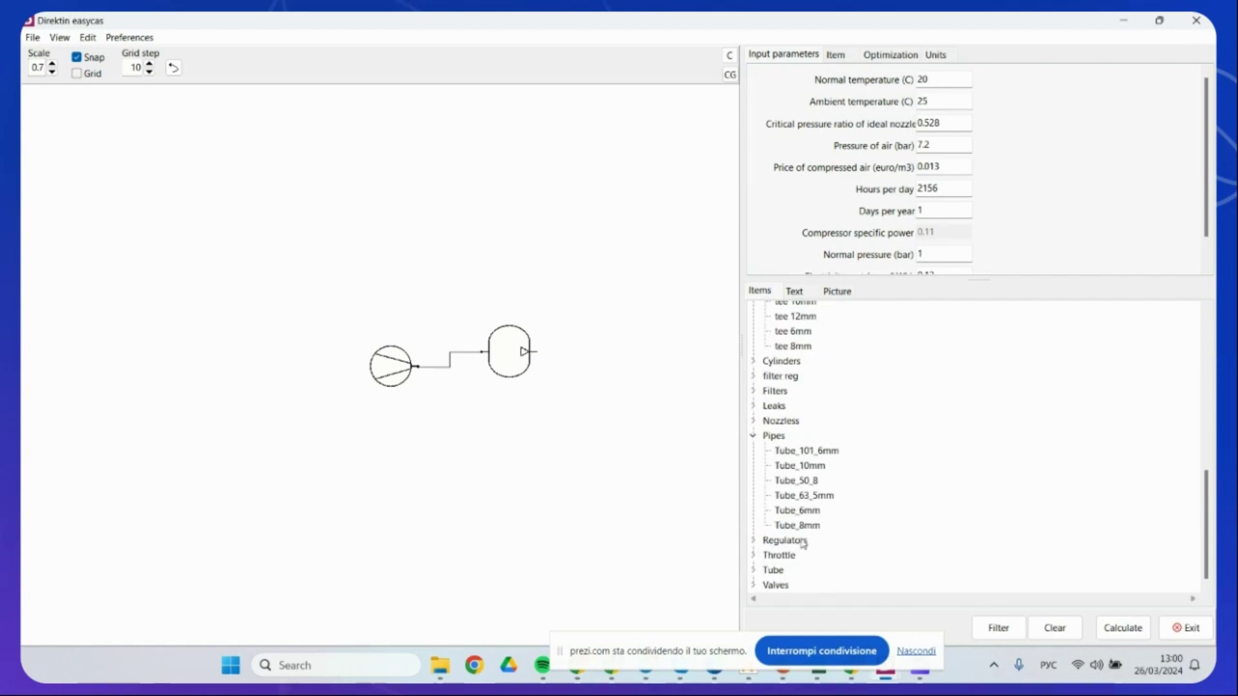
scroll(778, 456, up, 10)
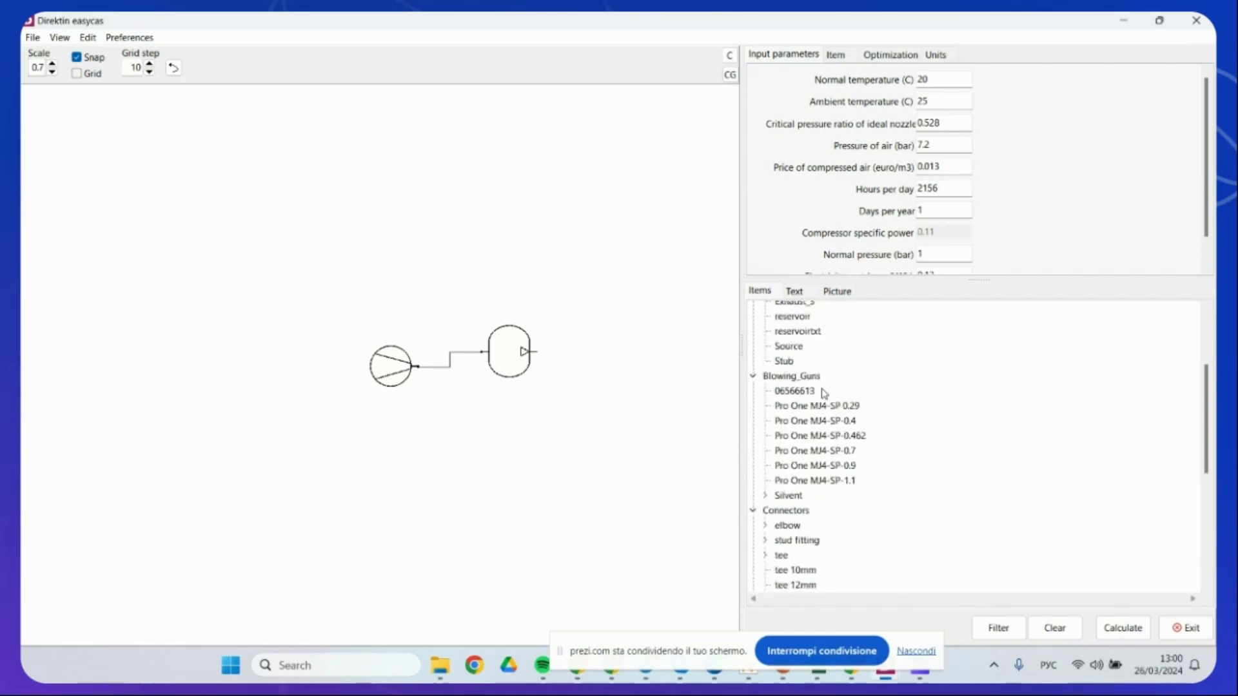
scroll(782, 396, up, 3)
Collapse the library categories and select the air tank to see its AirTank properties.
click(753, 309)
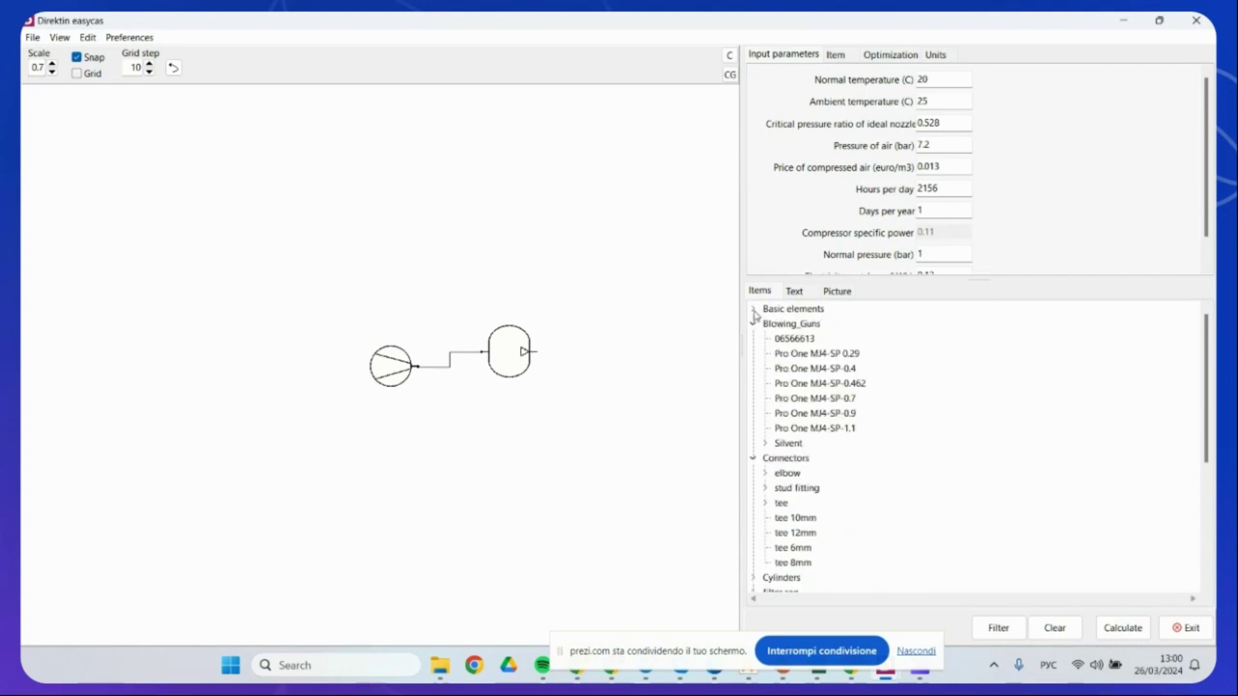
click(753, 324)
click(753, 339)
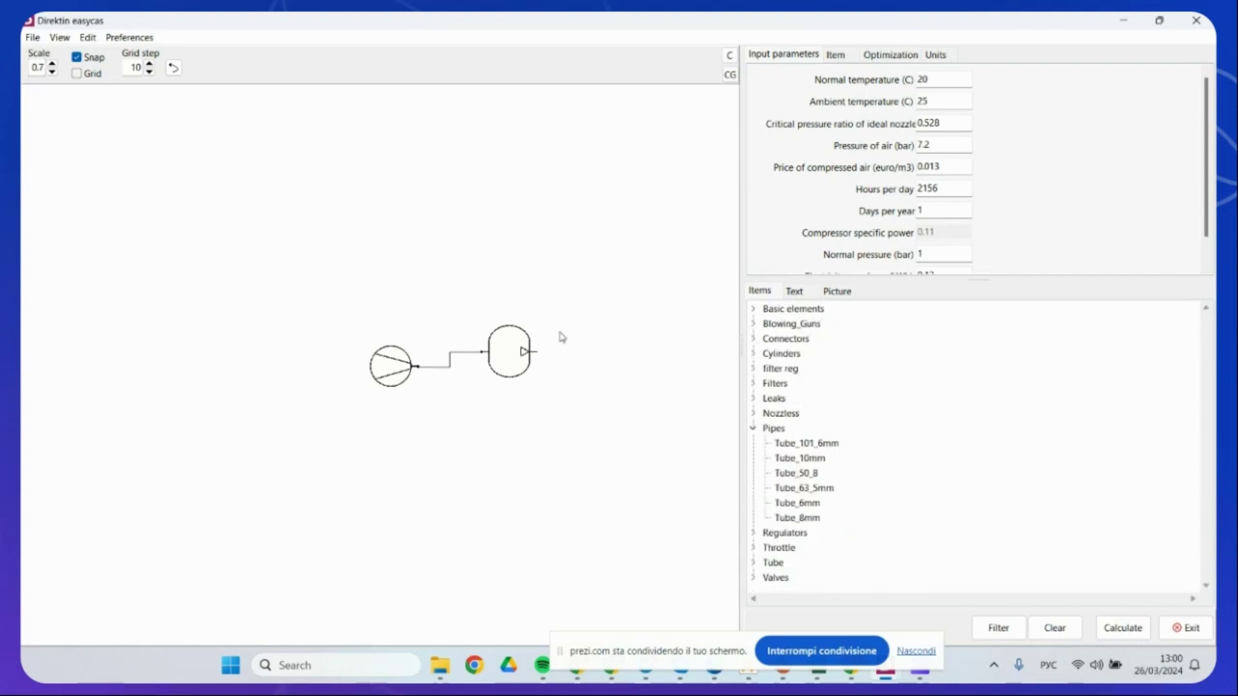
click(520, 358)
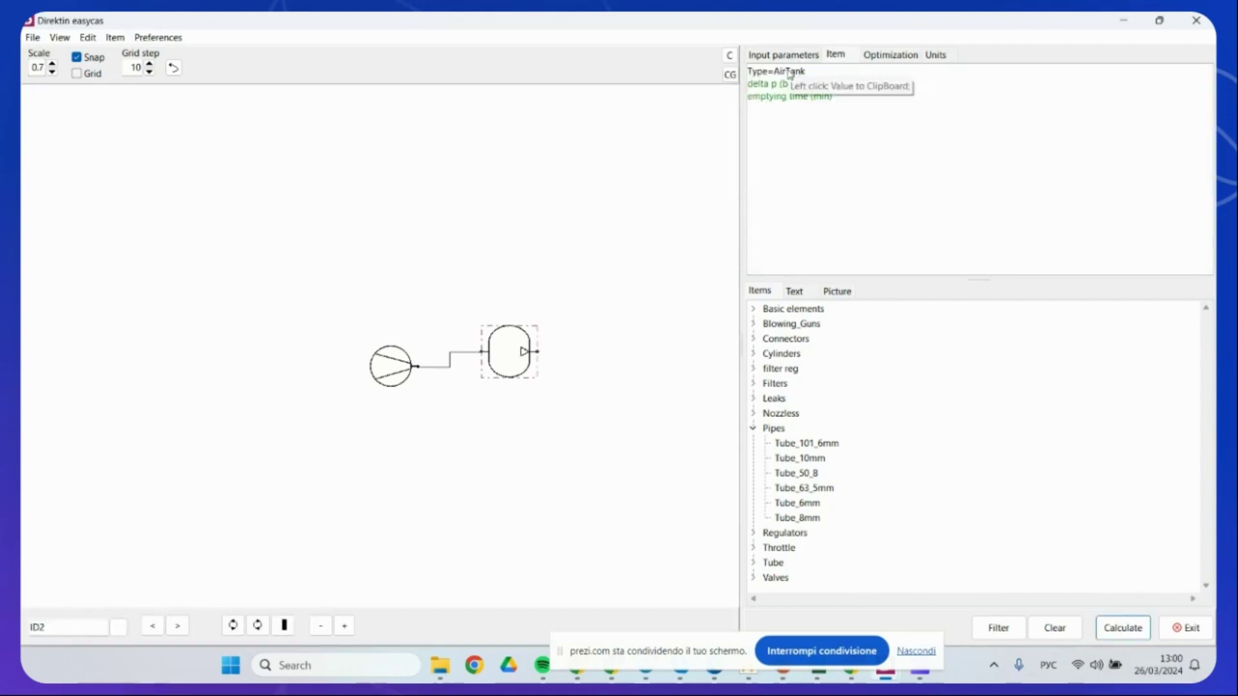
click(753, 577)
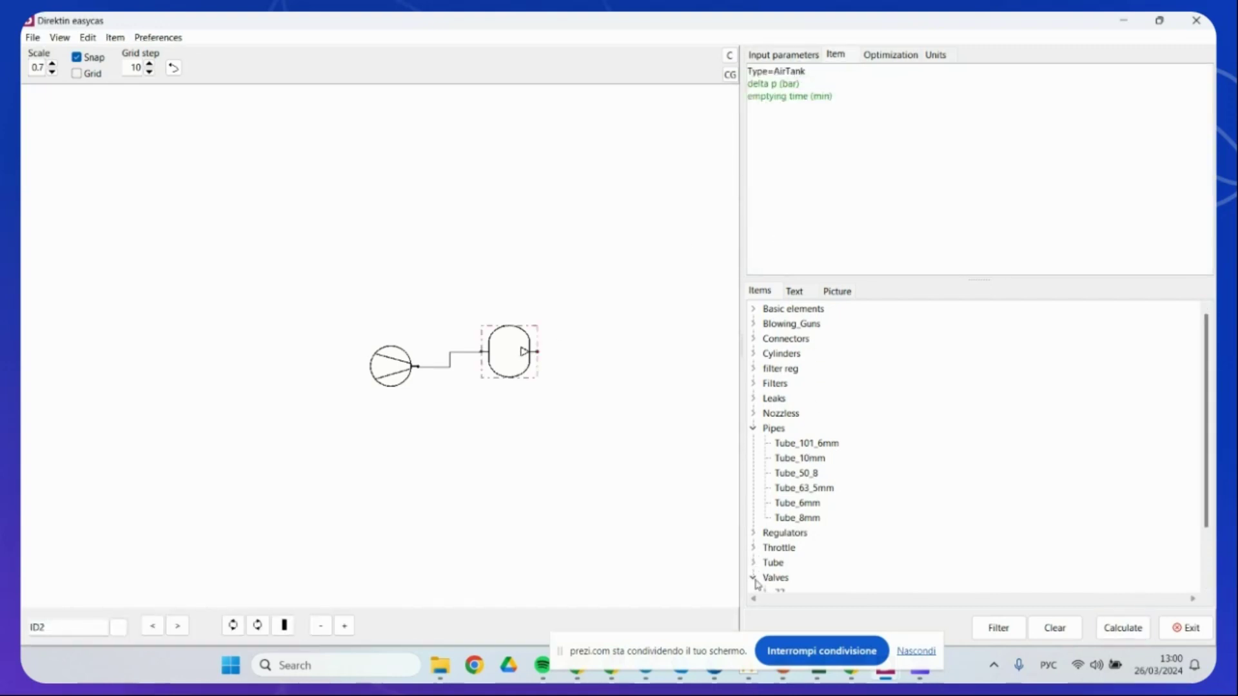
Place the '5 3, MPC, 1 2' valve from Valves > 53 above the air tank and review its properties.
click(765, 555)
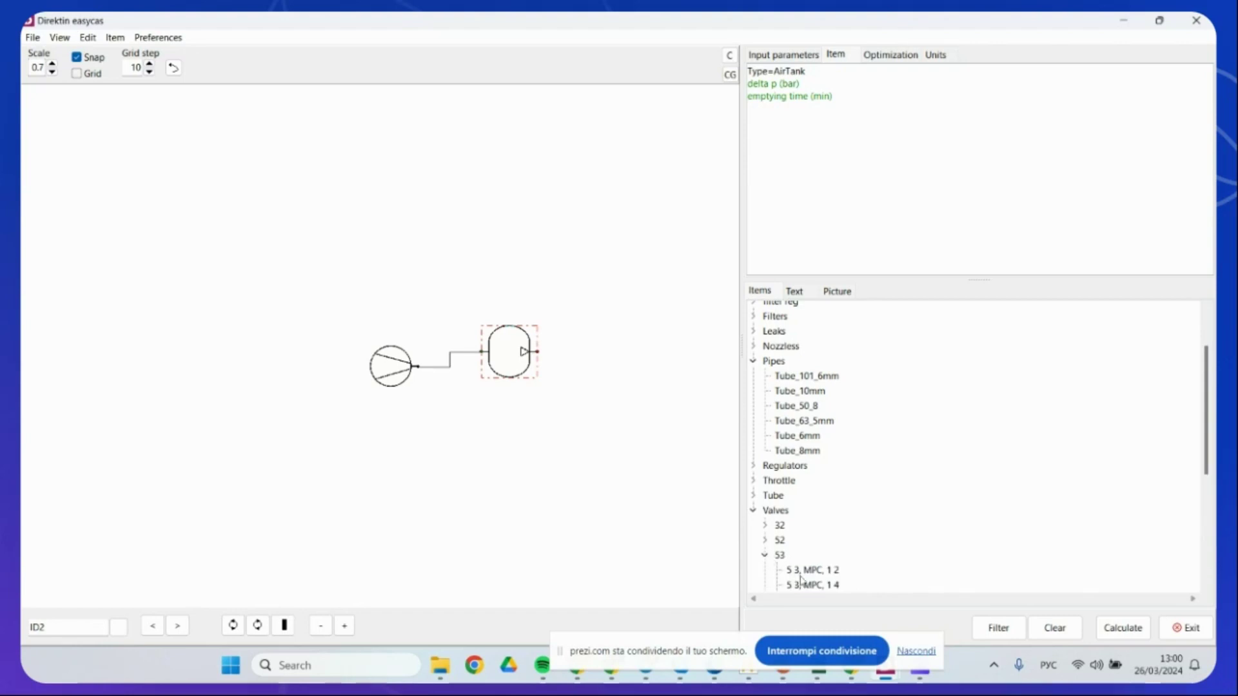
drag(809, 570, 643, 265)
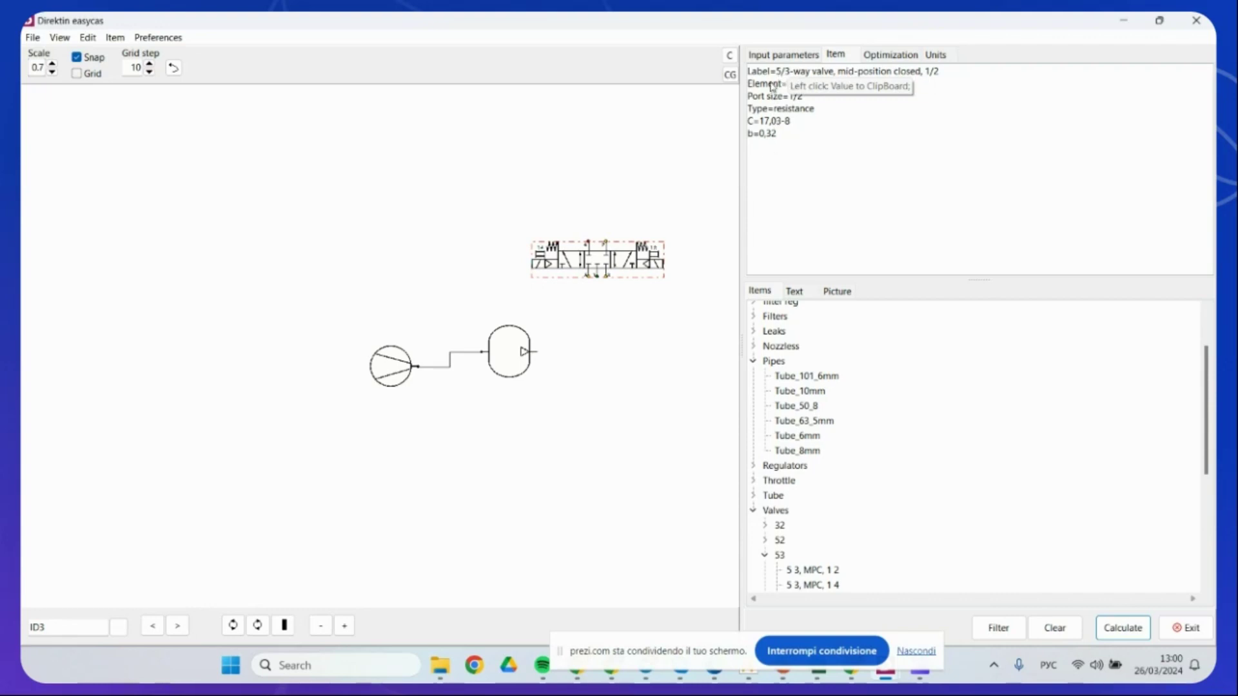
drag(772, 91, 771, 134)
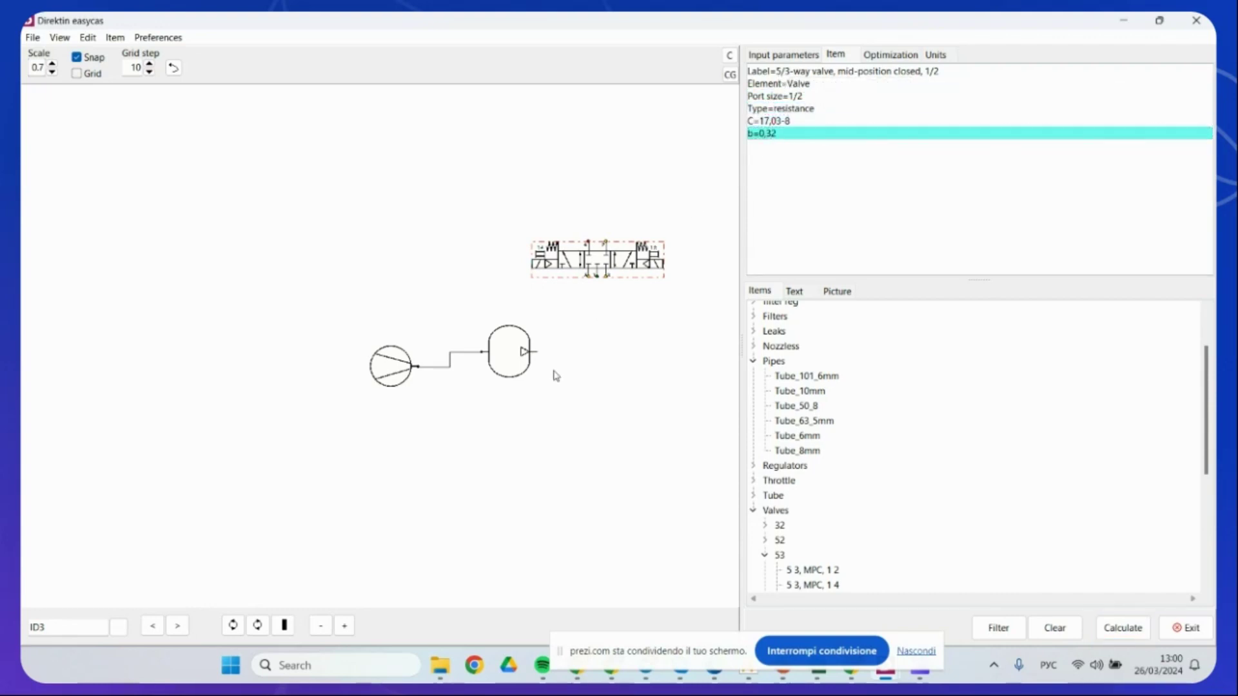
click(507, 362)
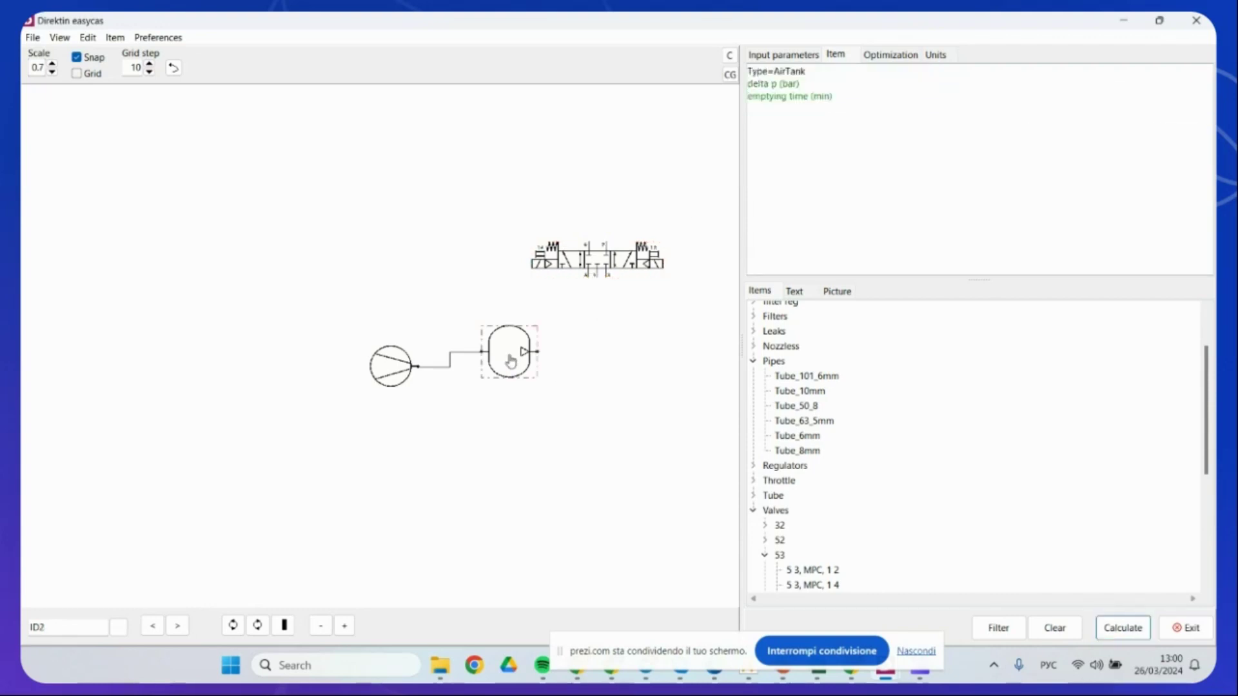
Review delta p, pressure-drop and unit settings (air consumption m3/h), then lower the air tank slightly.
double_click(799, 85)
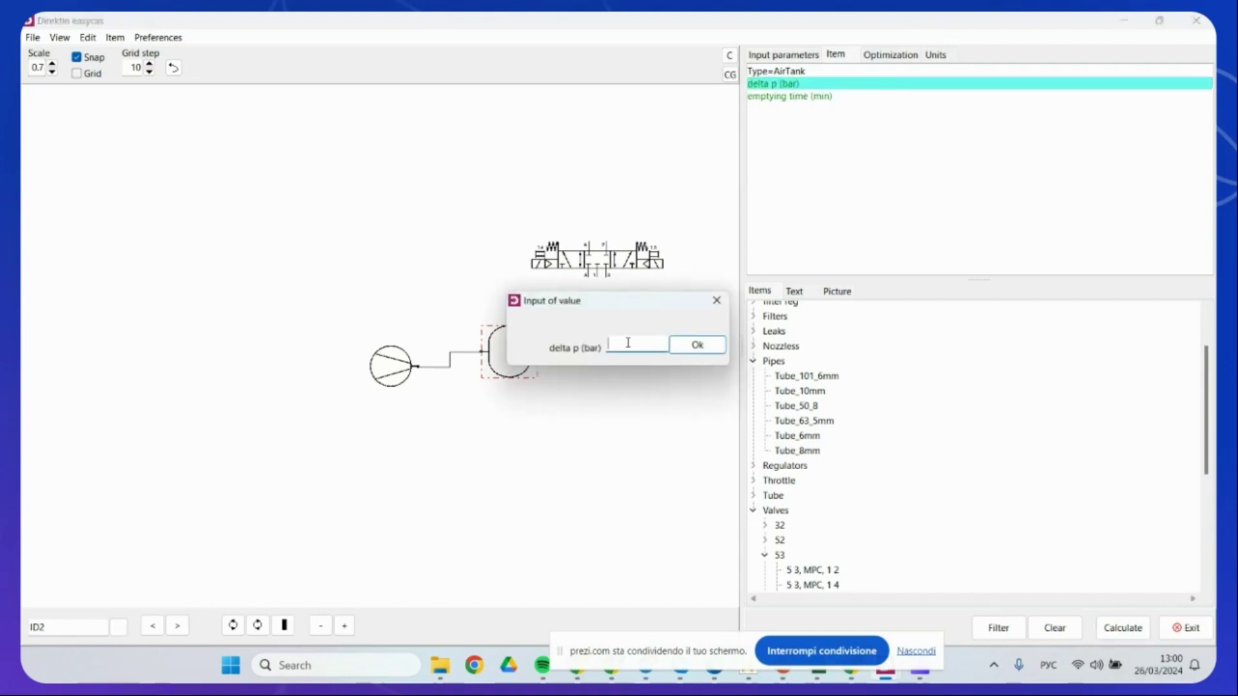
click(717, 301)
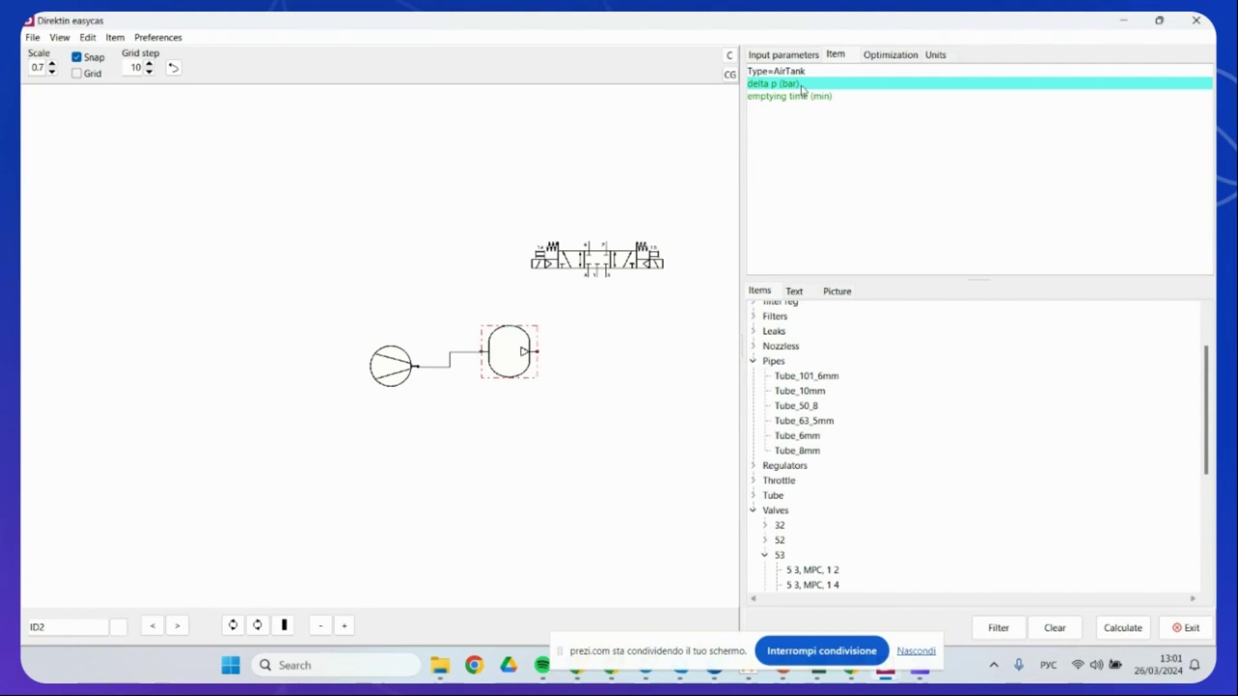
click(900, 54)
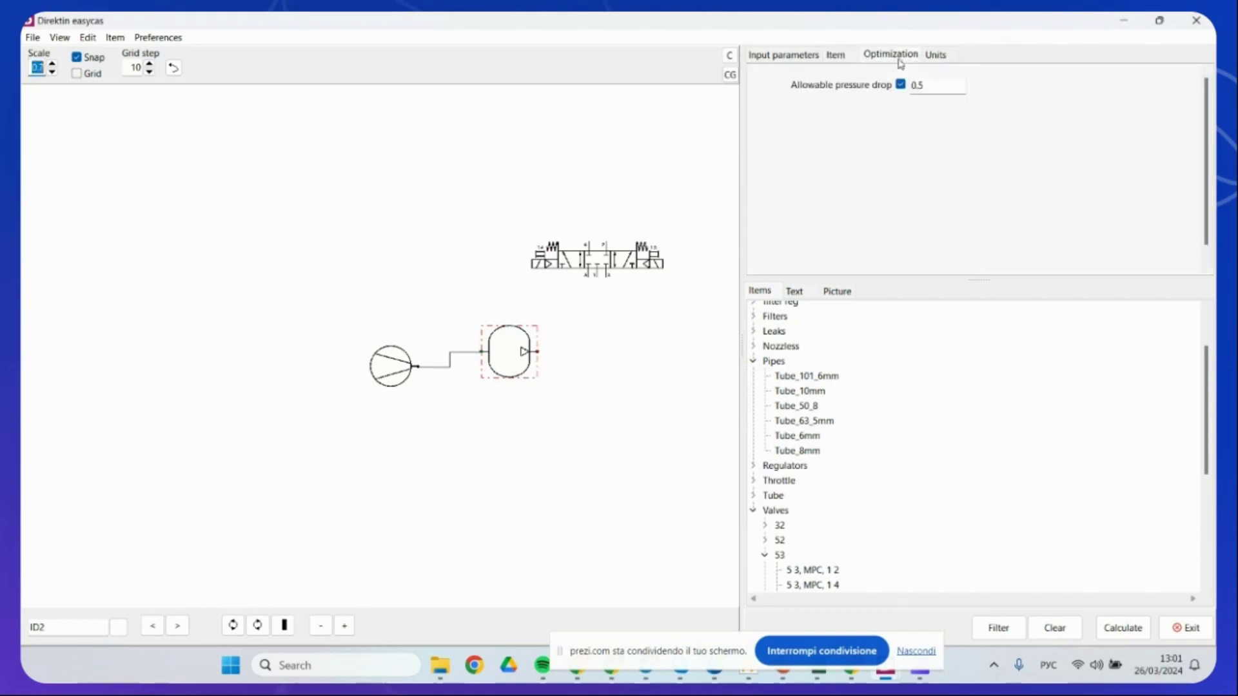
click(940, 64)
click(959, 82)
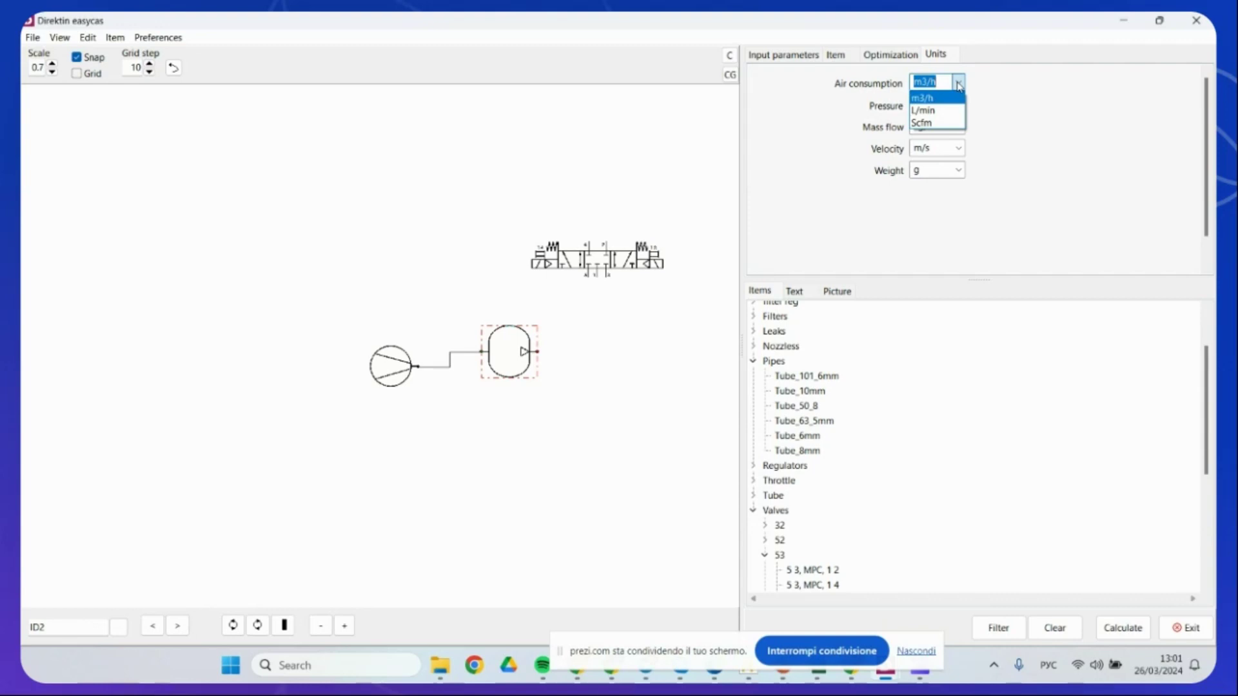
click(960, 87)
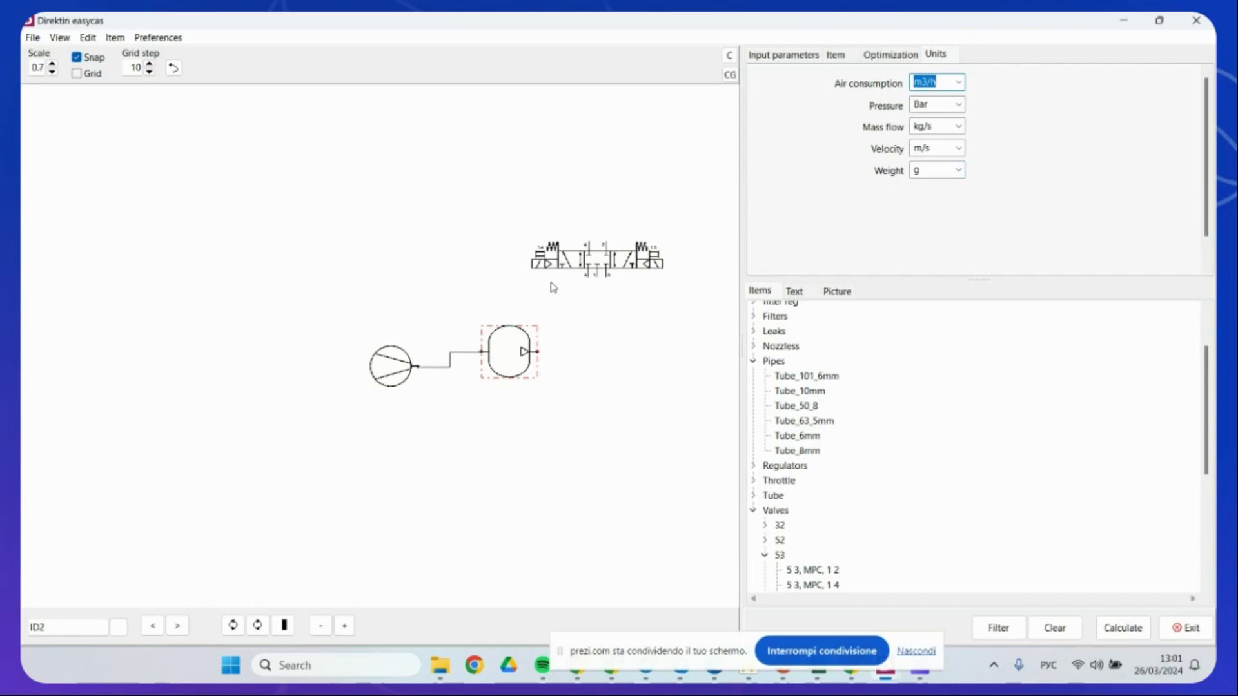
click(513, 359)
drag(512, 360, 510, 384)
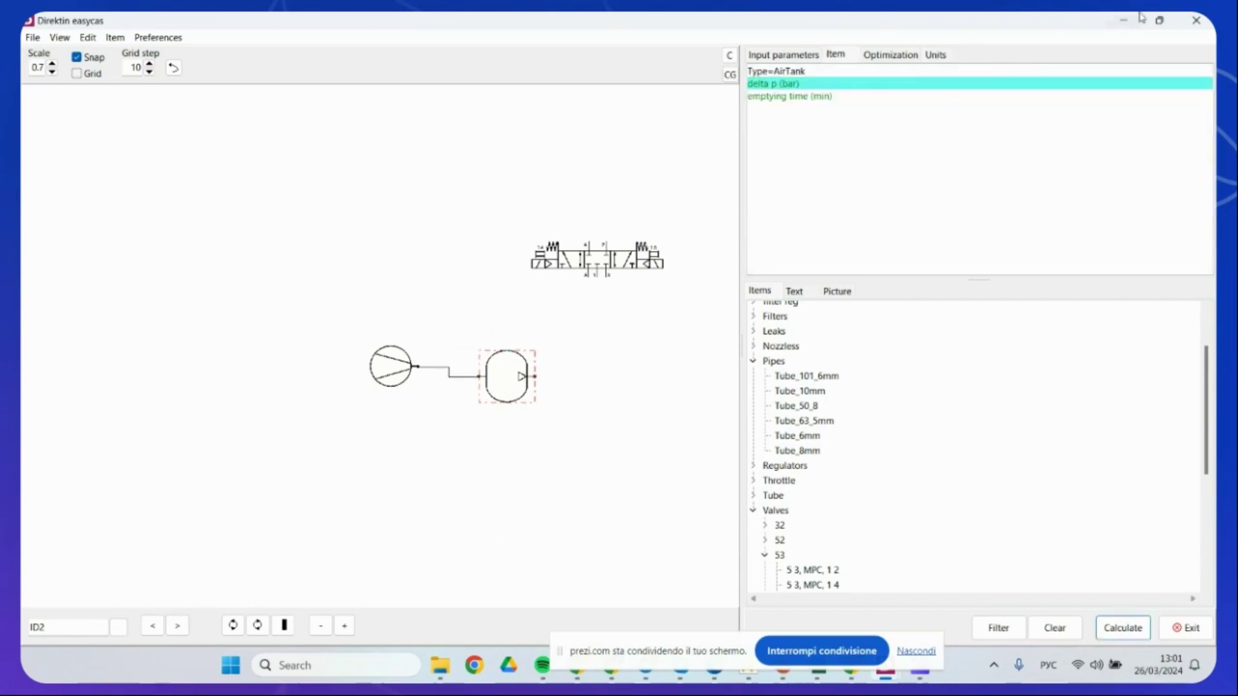
Close EasyCas and relaunch ed (68).exe from the Direktin_EasyCas_9_V folder window.
click(1209, 23)
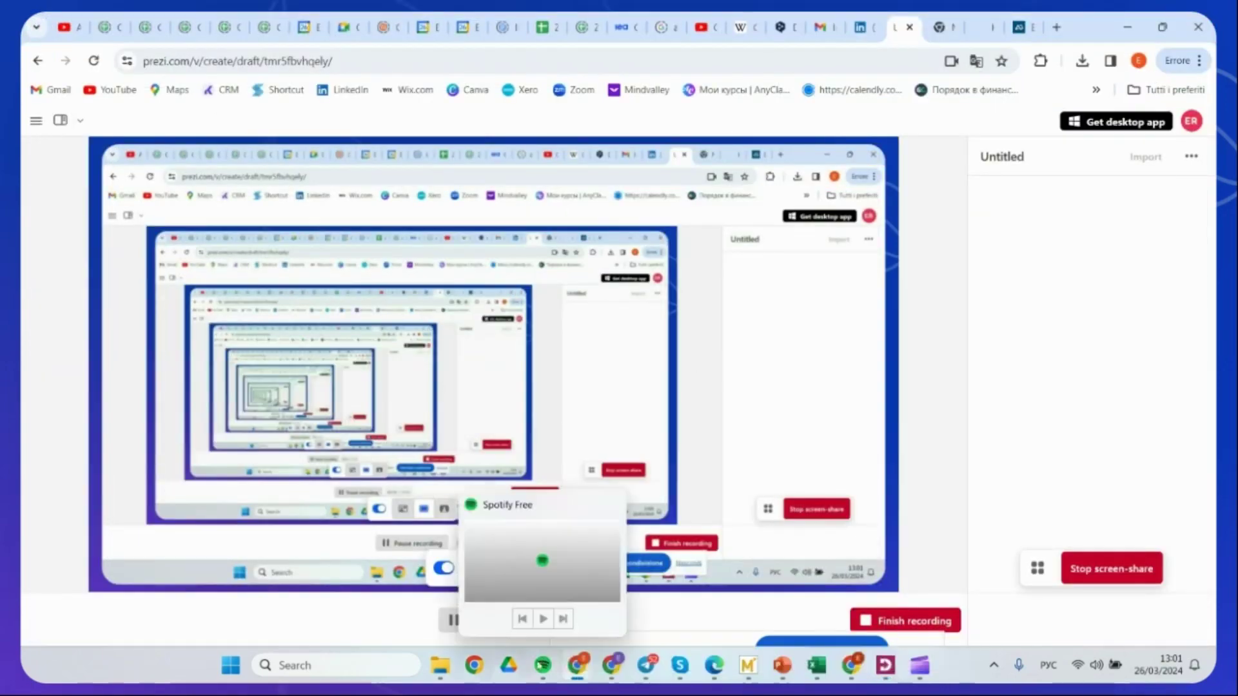
mouse_move(449, 670)
click(492, 608)
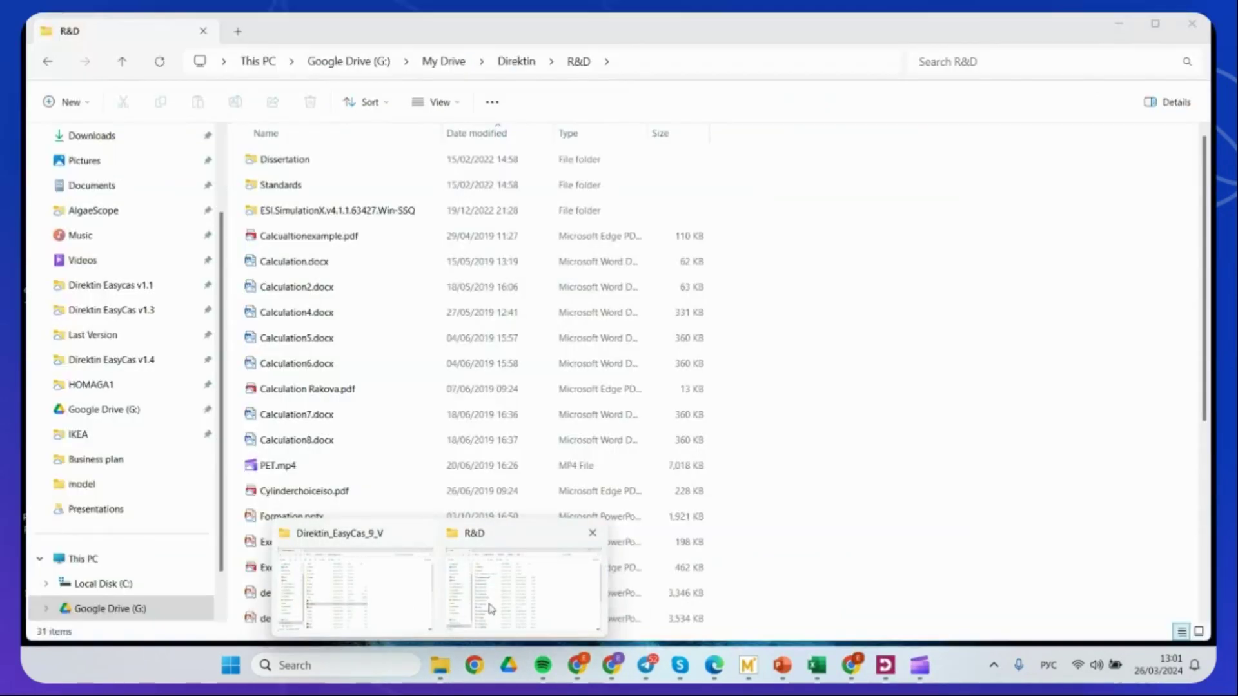
click(373, 611)
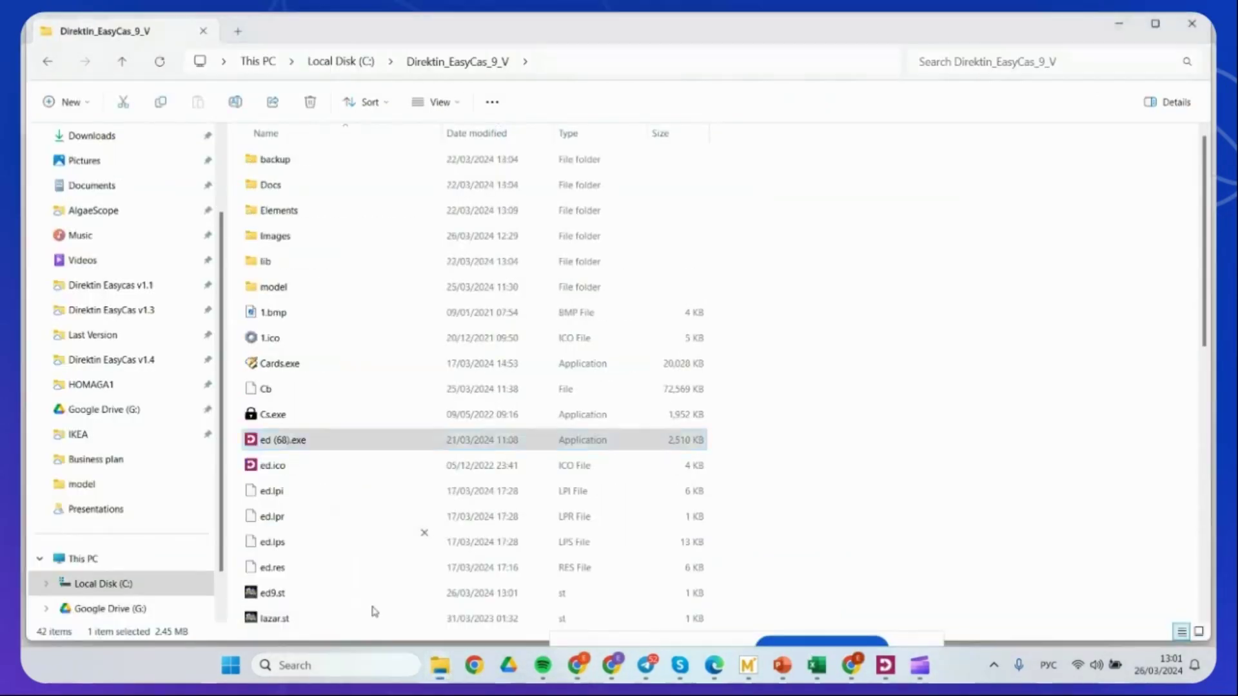
double_click(293, 438)
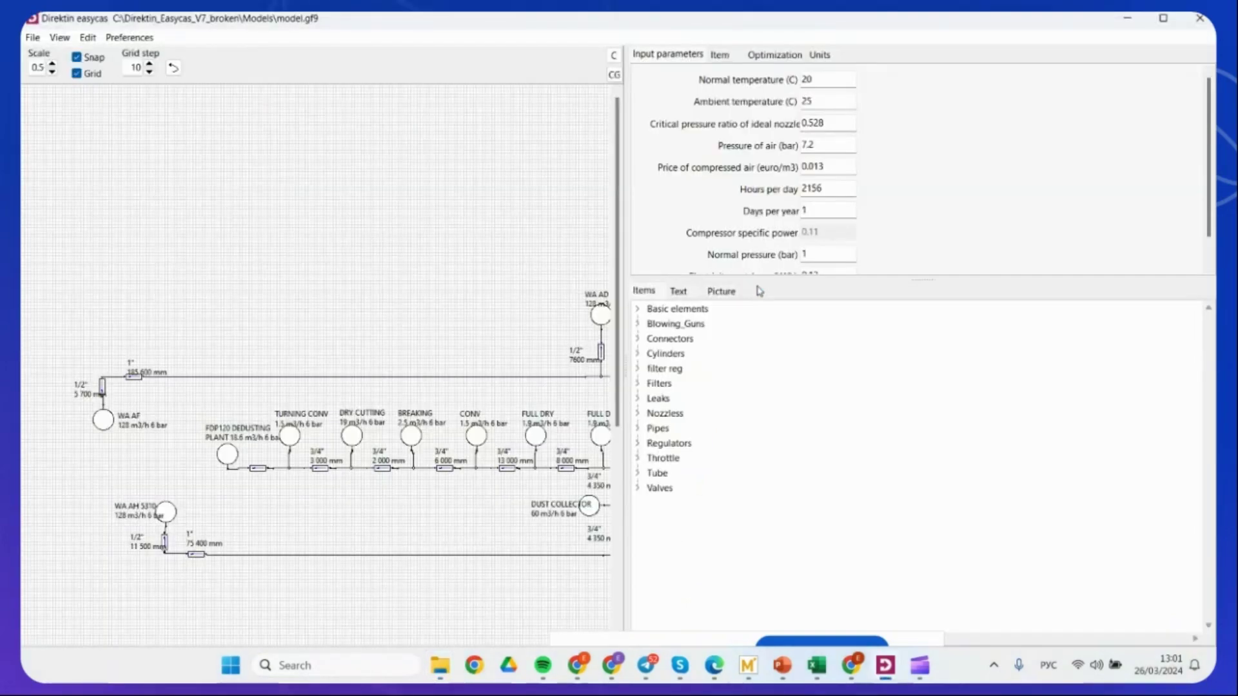
Hide the background grid, widen the diagram area and check the FULL DRY consumer's data.
click(76, 74)
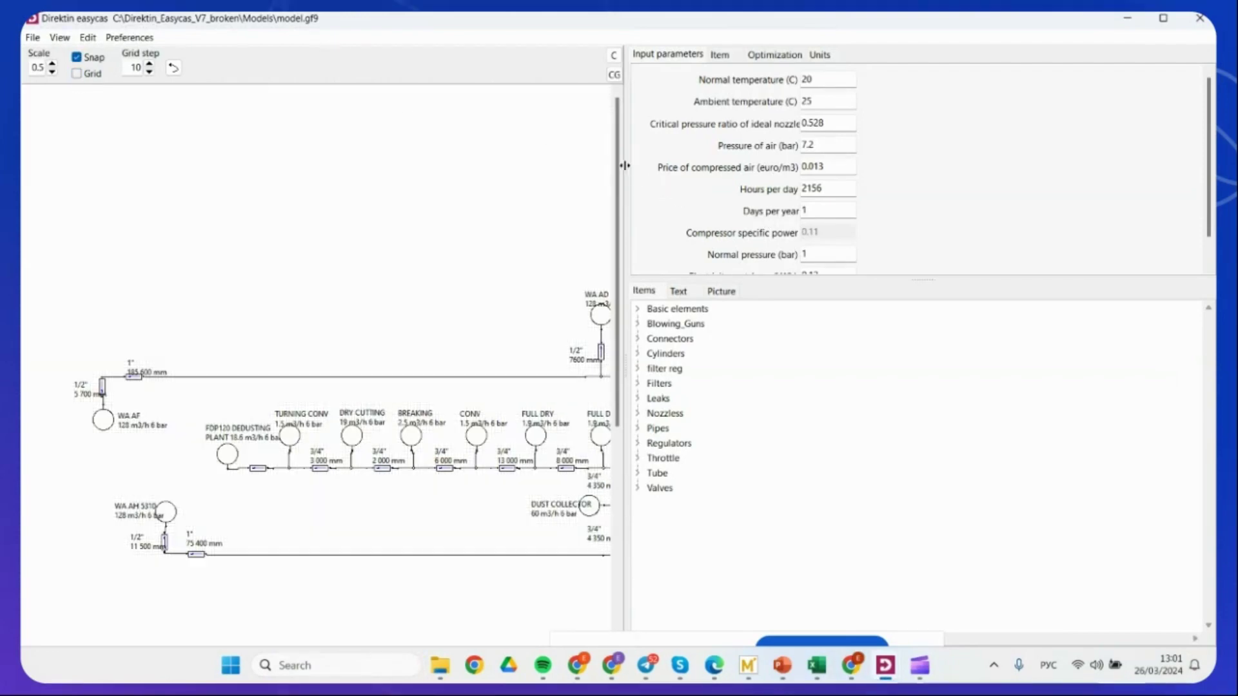
drag(864, 177, 947, 194)
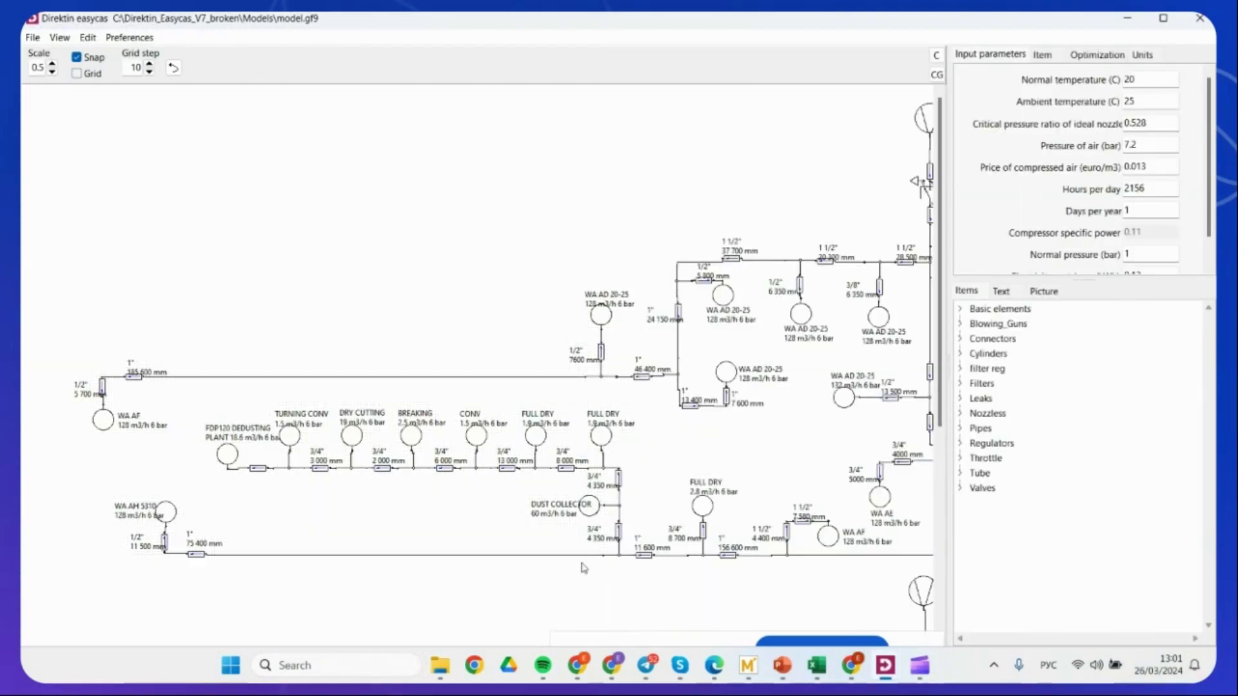
click(609, 441)
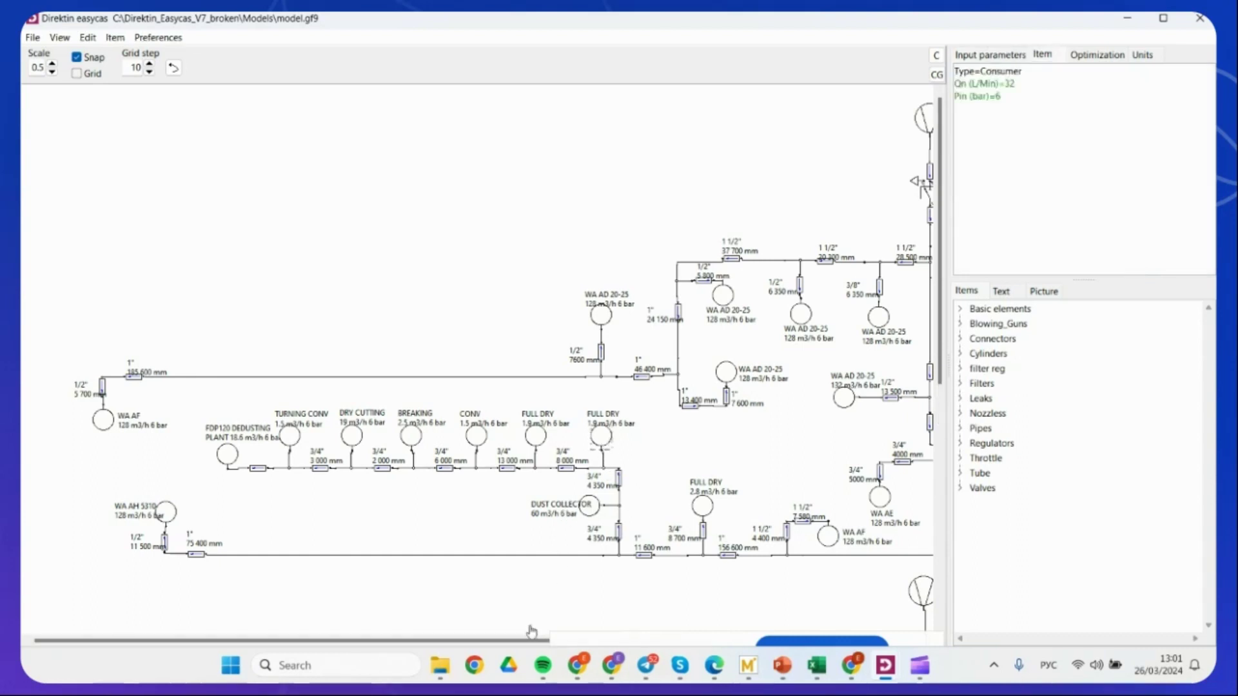
scroll(519, 647, right, 4)
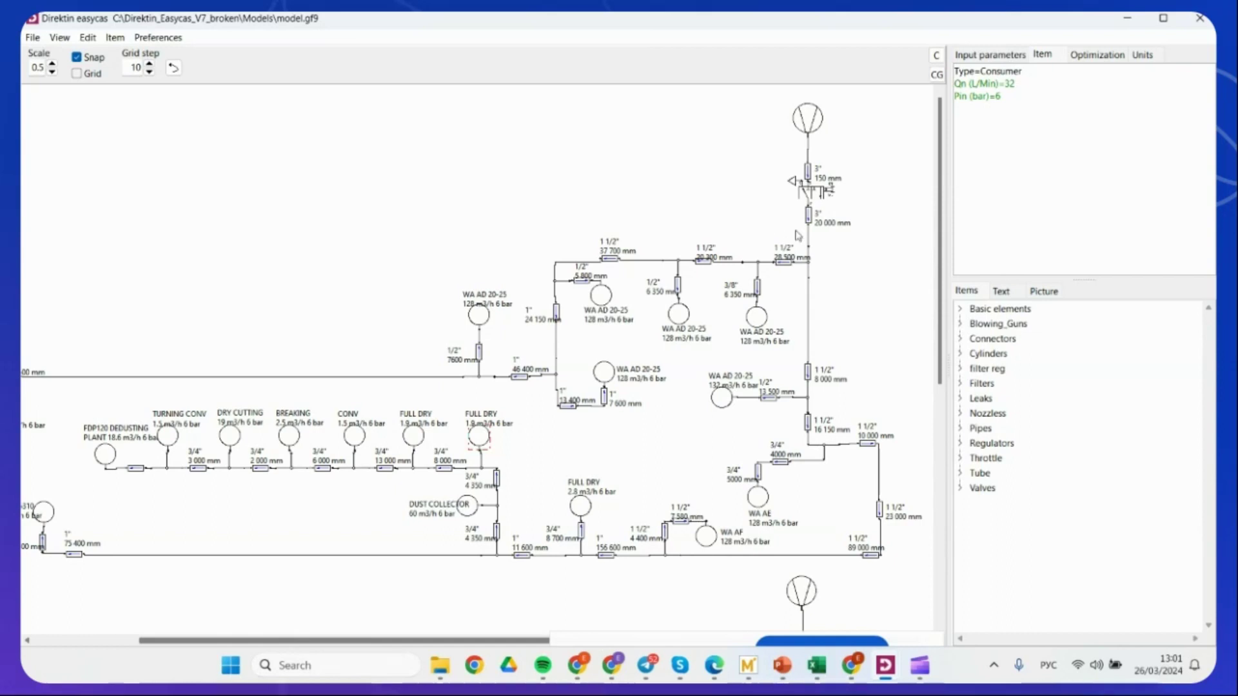
Zoom in and inspect a WA AD 20-25 consumer drawing 128 m3/h at 6 bar.
click(52, 62)
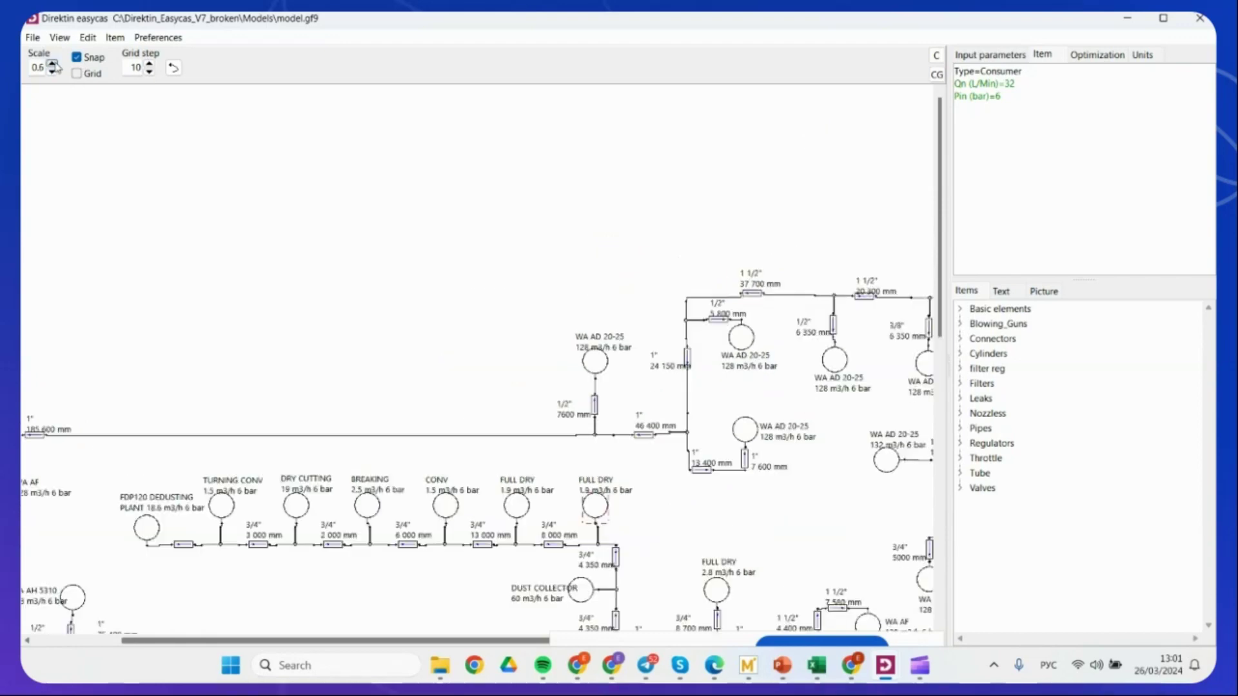
scroll(398, 596, up, 1)
drag(406, 640, 658, 640)
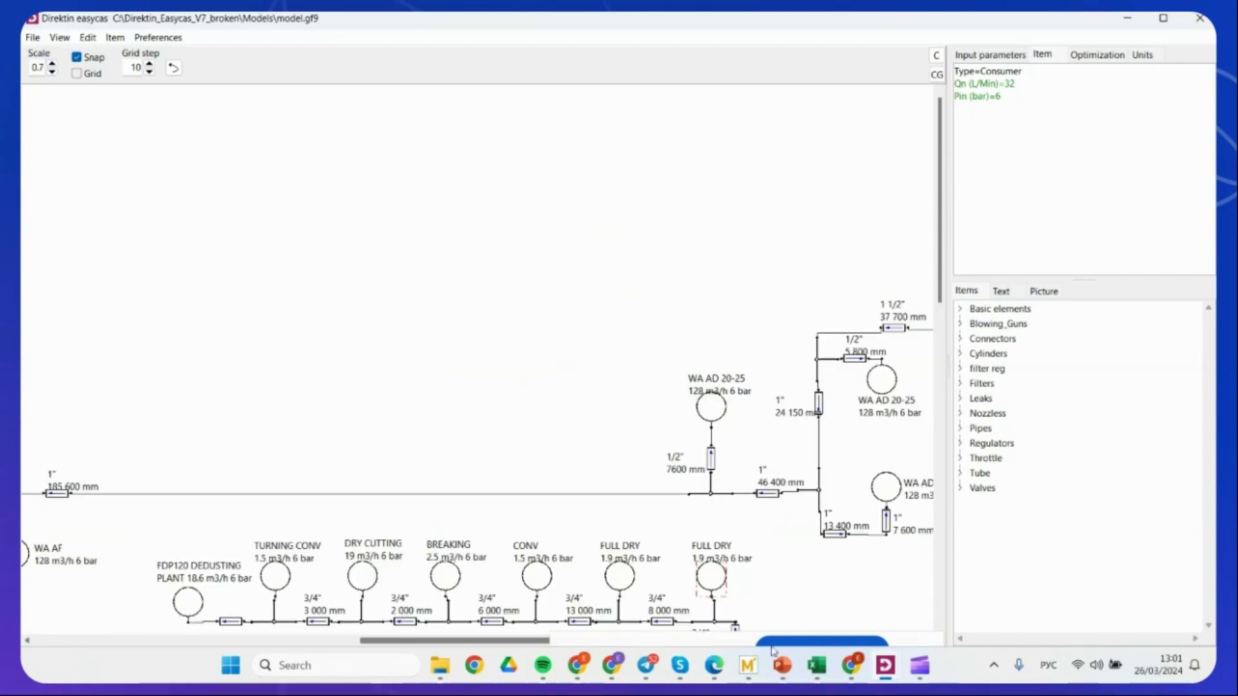
click(686, 422)
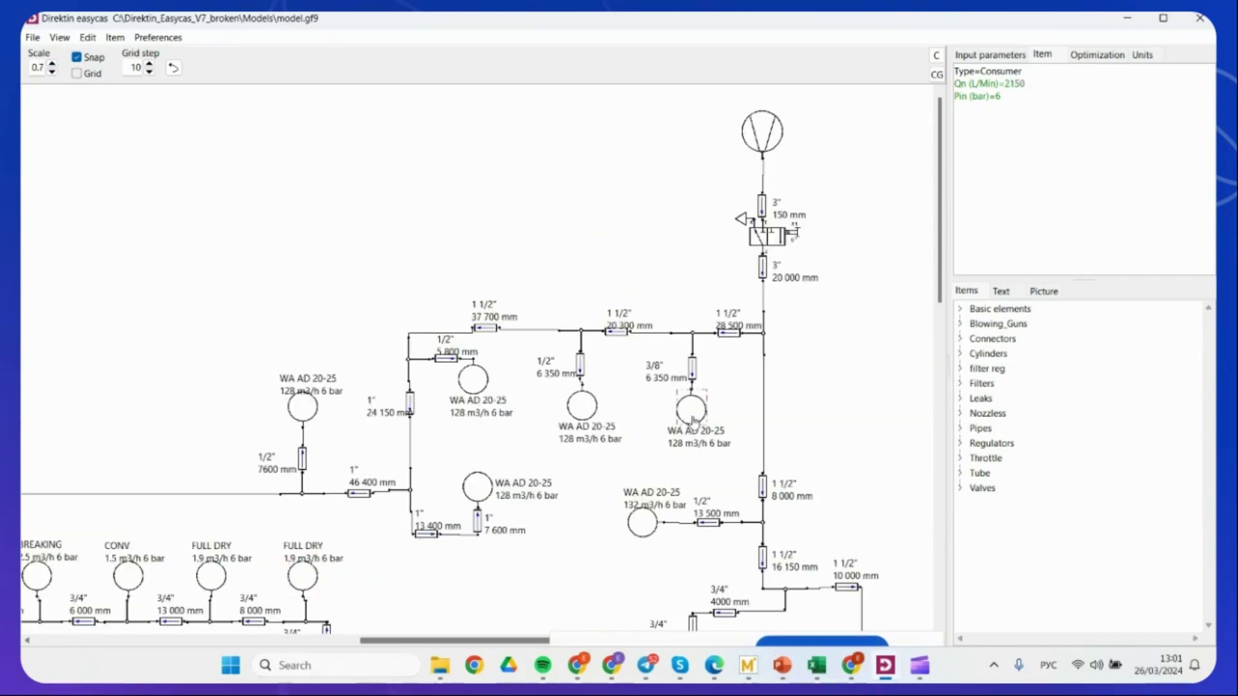
Place a new Consumer from Basic elements on the diagram, left of the valve.
click(960, 312)
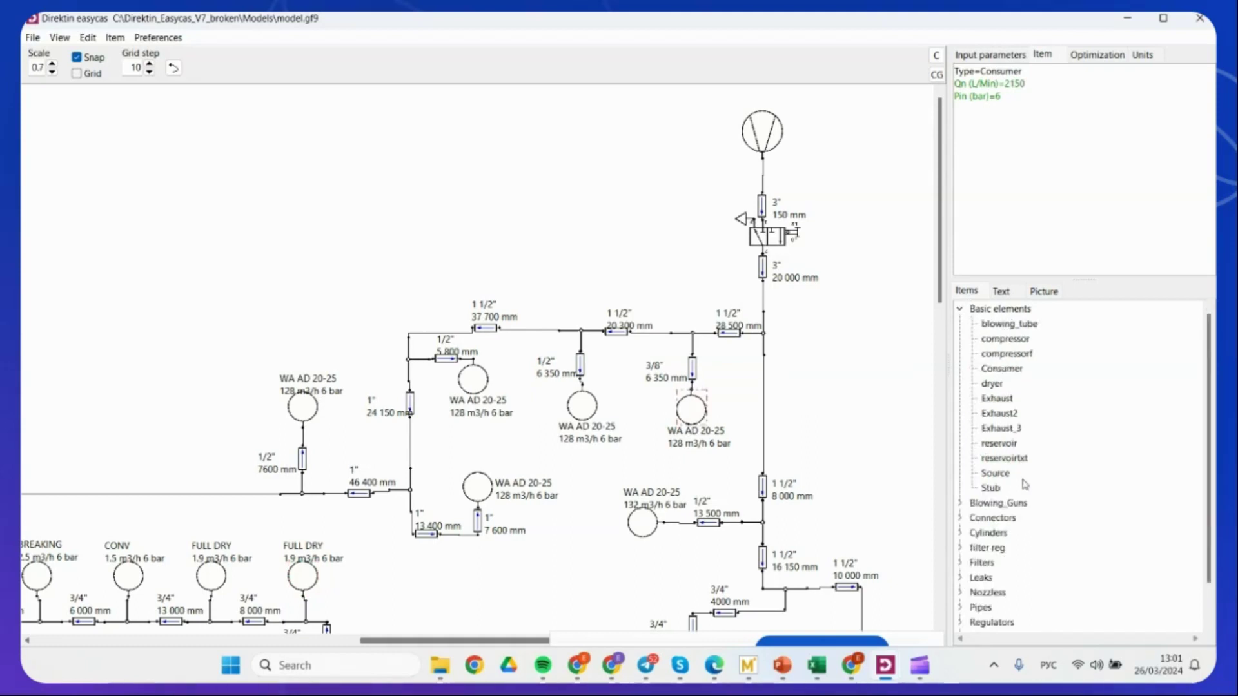
click(1021, 371)
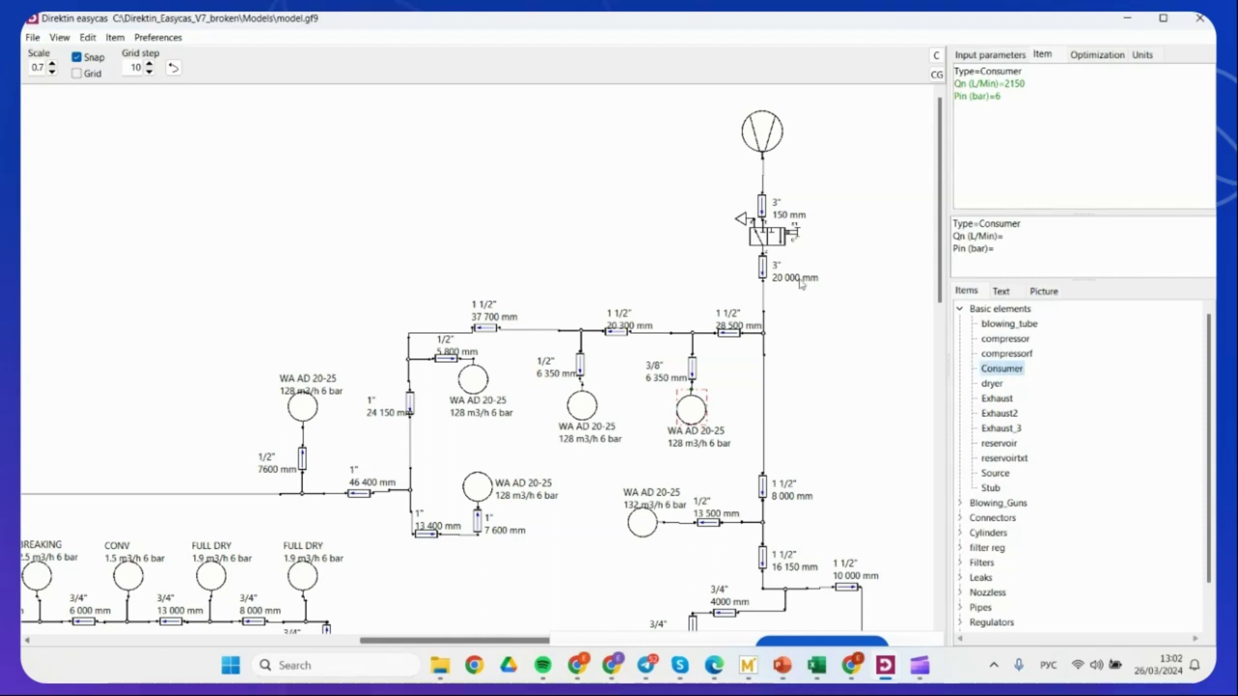
click(971, 416)
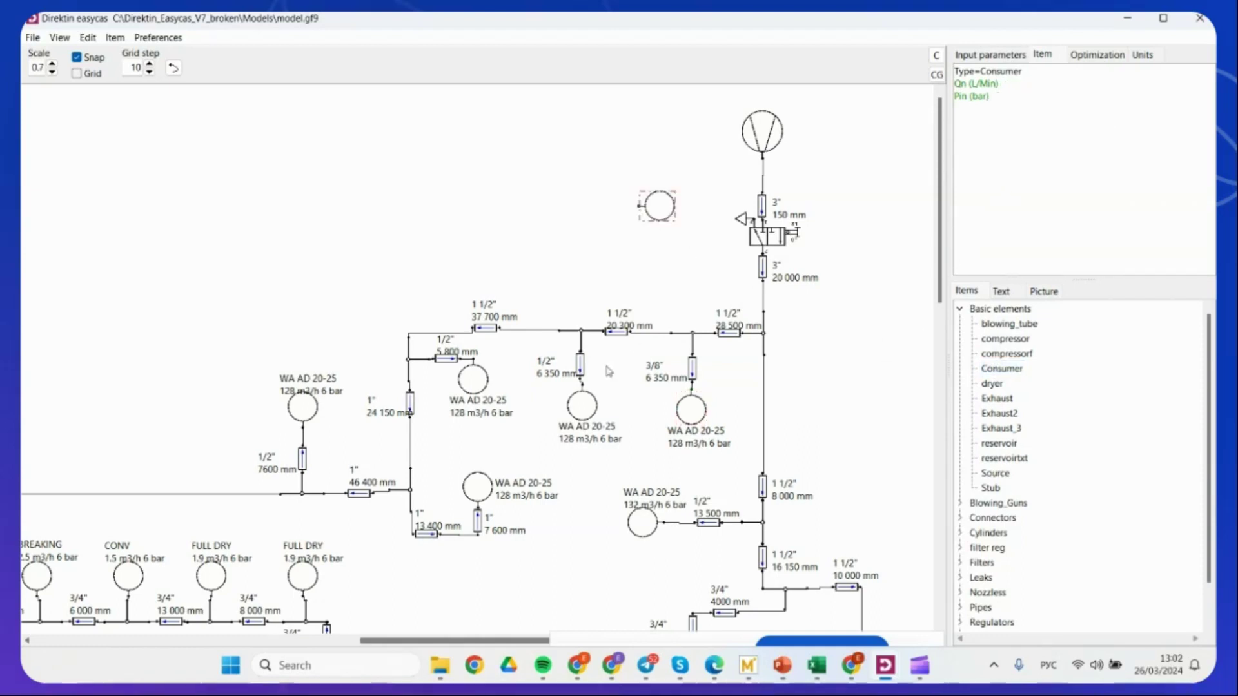
Maximize the window and deselect everything to show the network's Input parameters.
click(1163, 19)
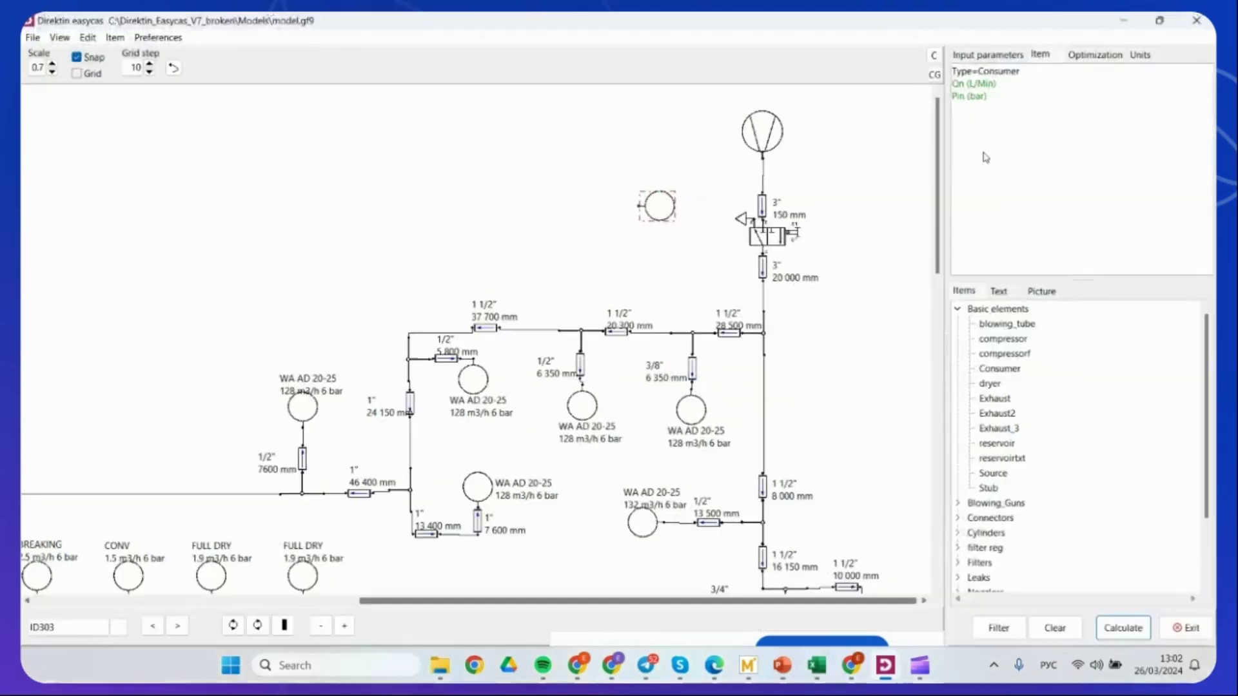
click(319, 626)
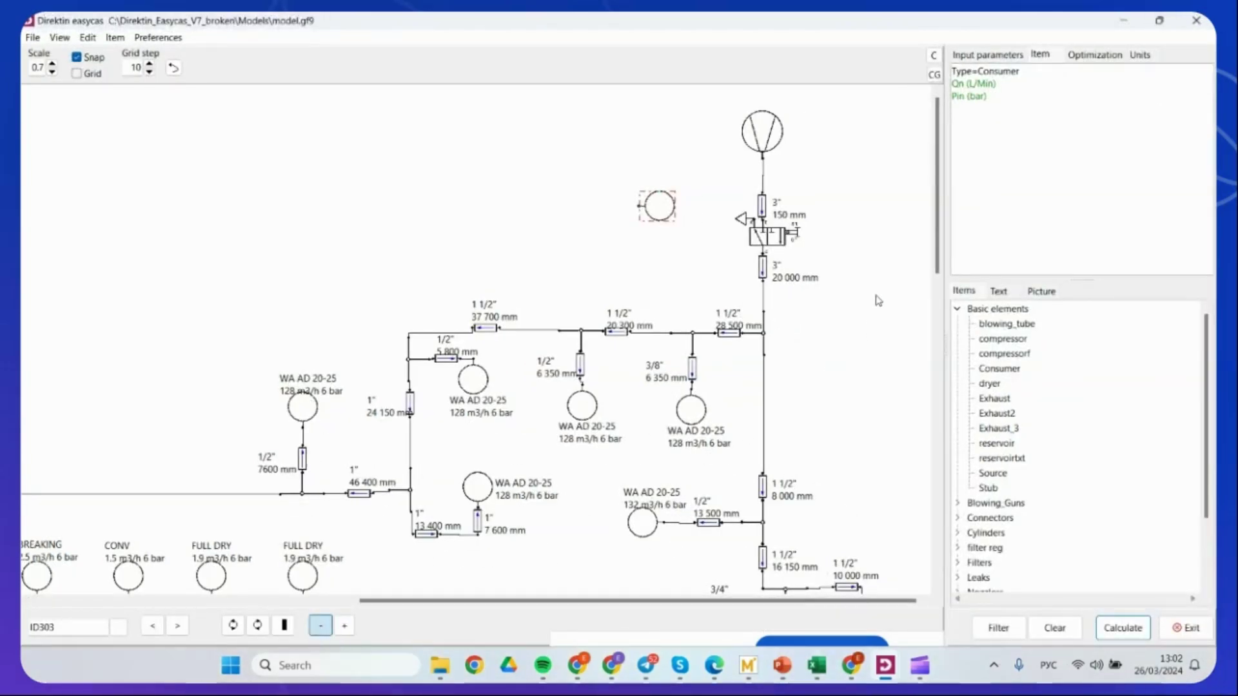
click(838, 279)
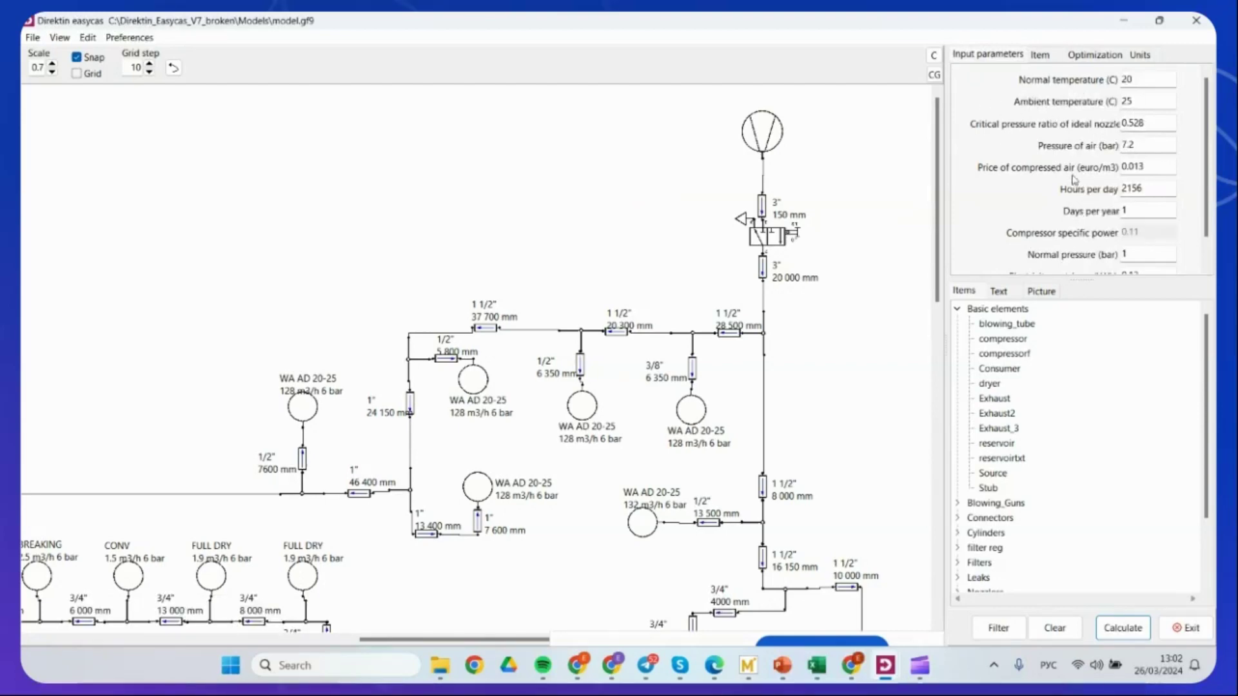
Update the hours per day and set days per year to 300 in Input parameters.
click(1138, 146)
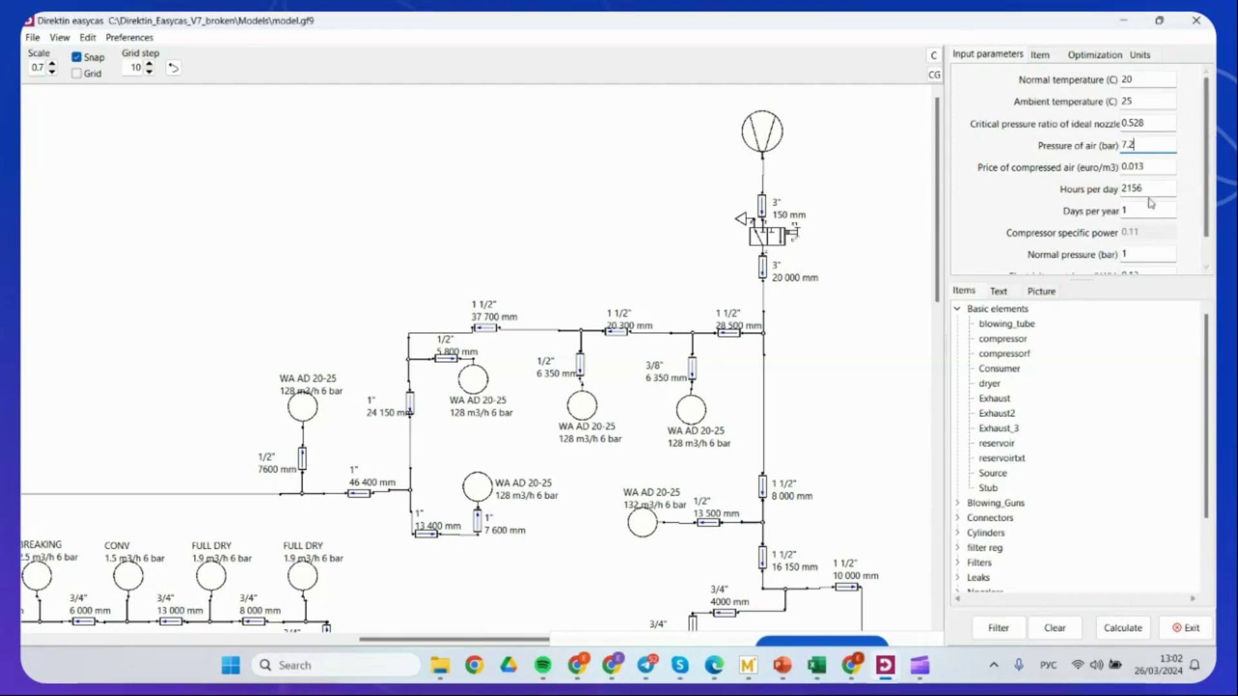
click(1160, 172)
scroll(1160, 186, down, 1)
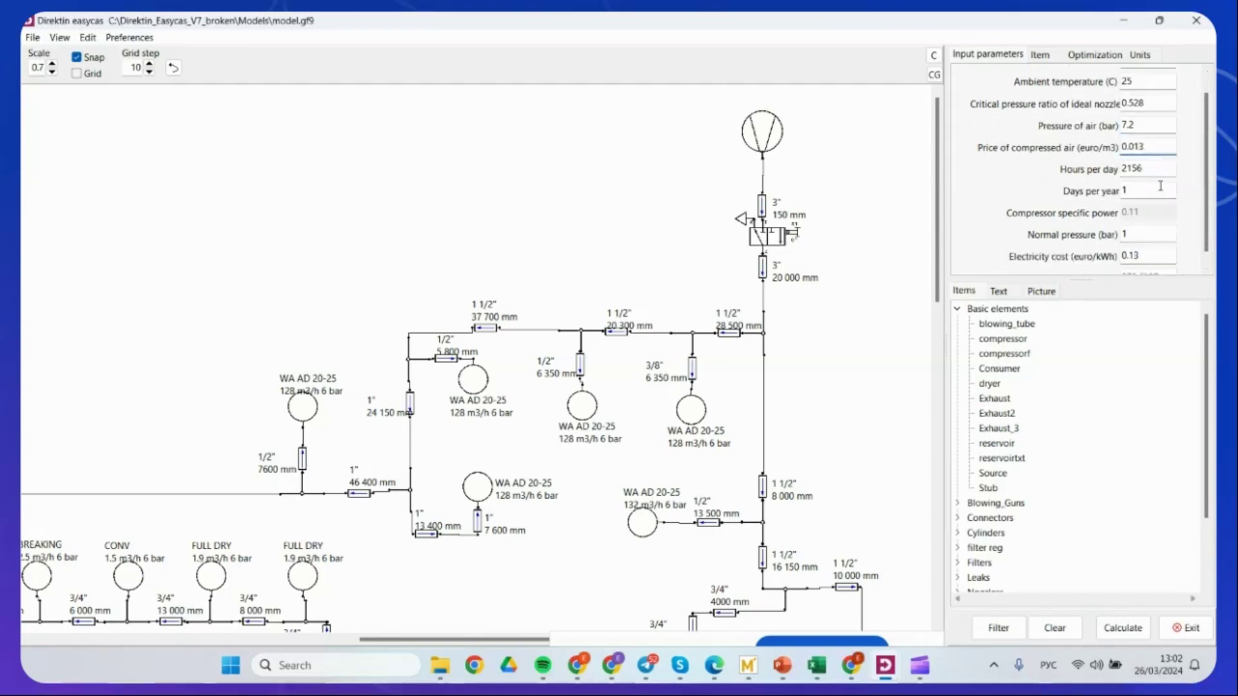
click(1158, 162)
drag(1159, 162, 1092, 173)
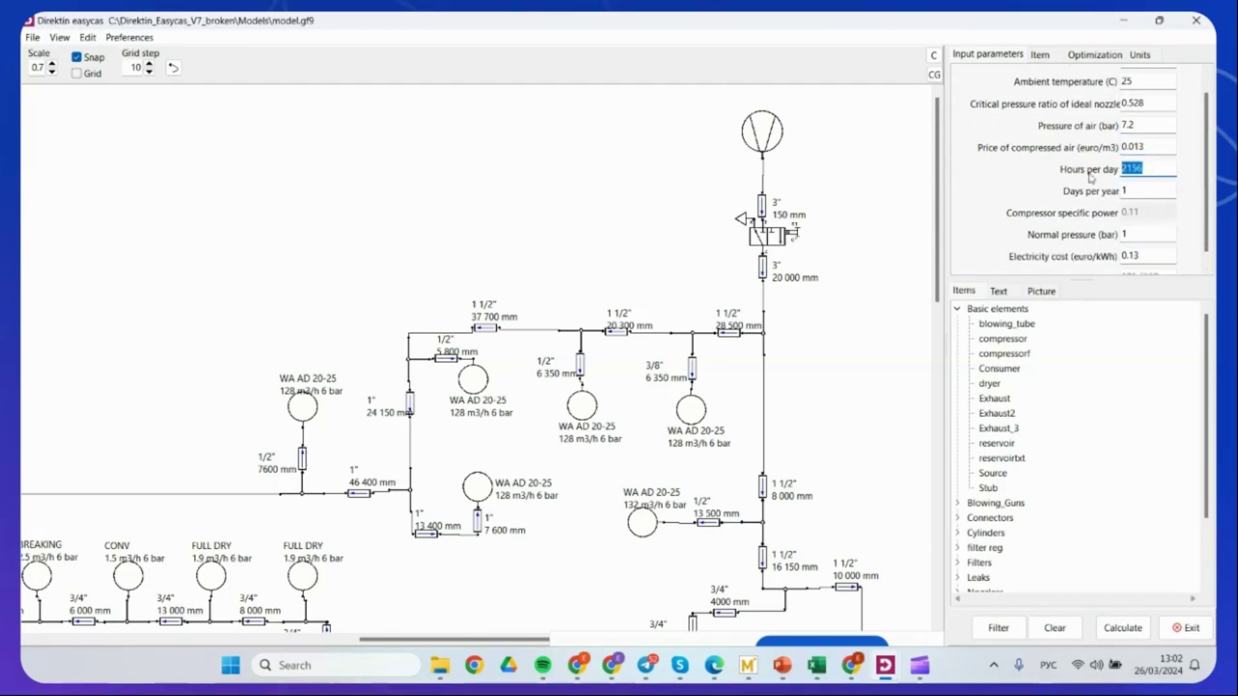
text(24)
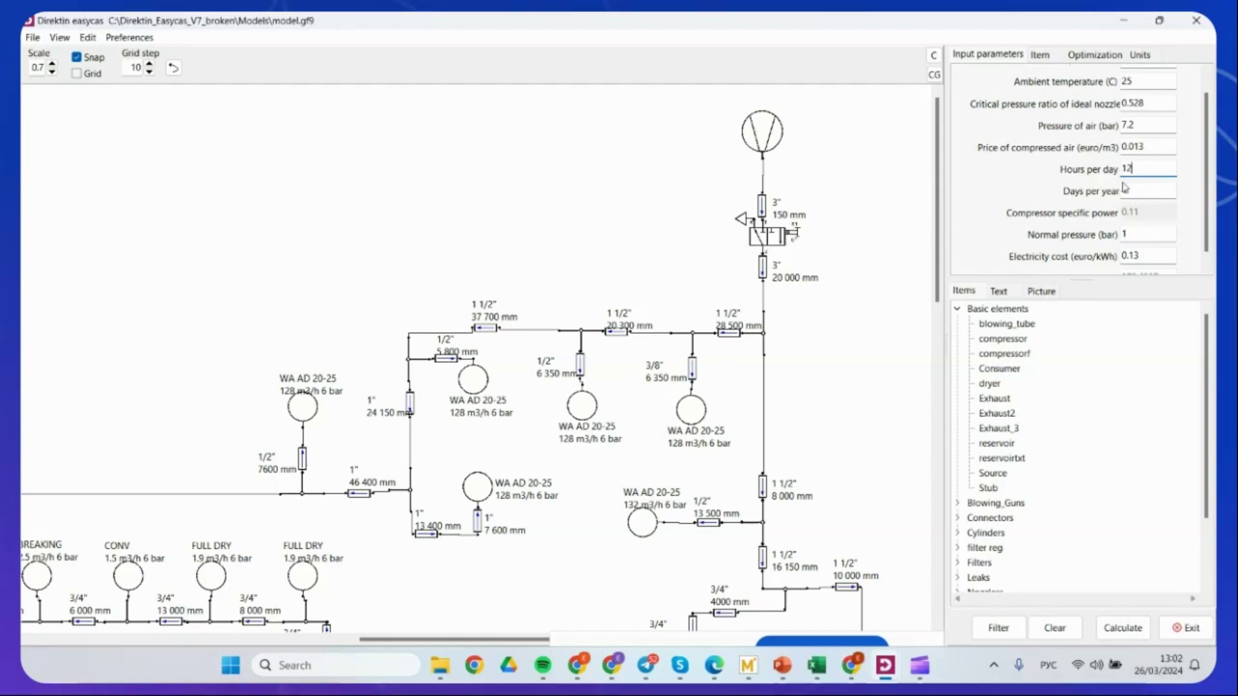
drag(1139, 192, 1110, 194)
text(300)
Compare the 372.6337 gCO2/kWh carbon intensity with the Electricity Maps figure online.
scroll(1154, 210, down, 1)
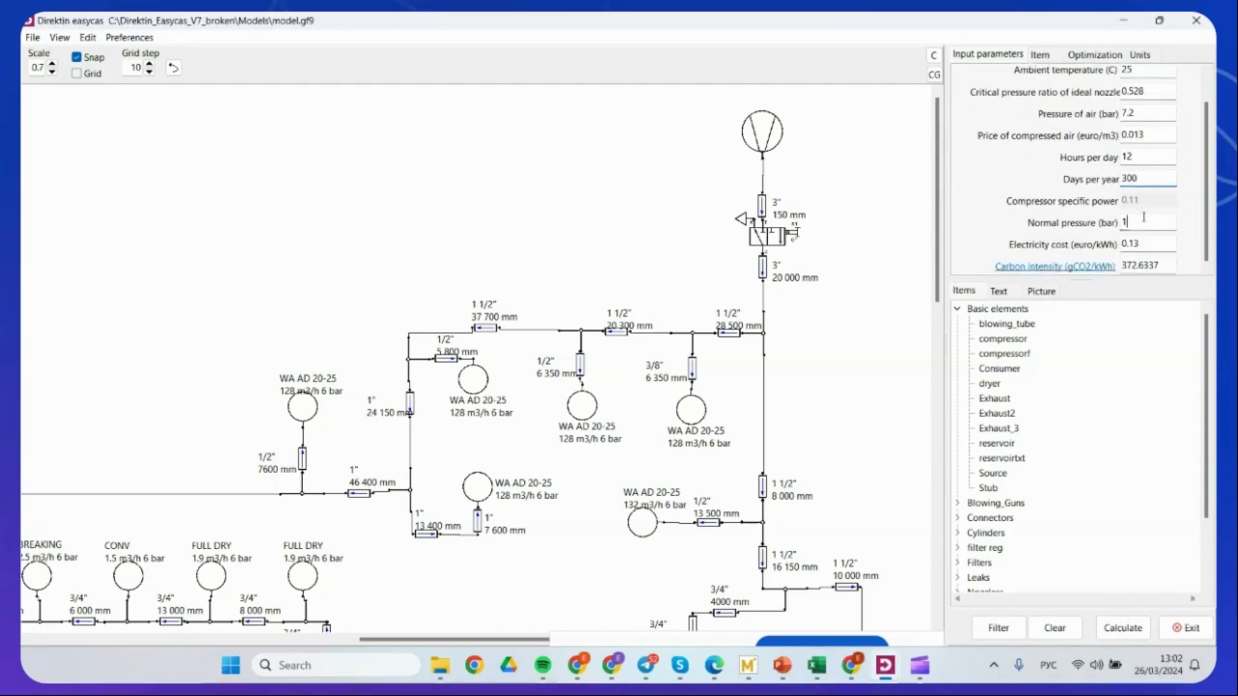
click(1143, 217)
click(1090, 270)
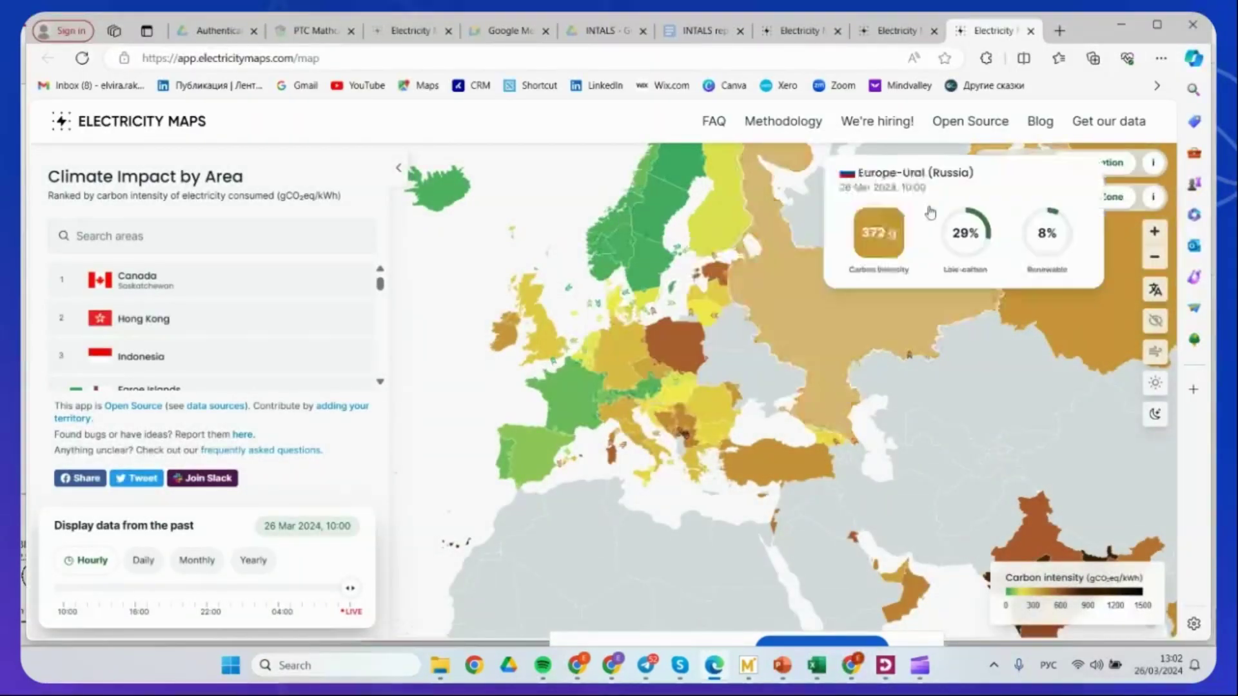
click(1114, 35)
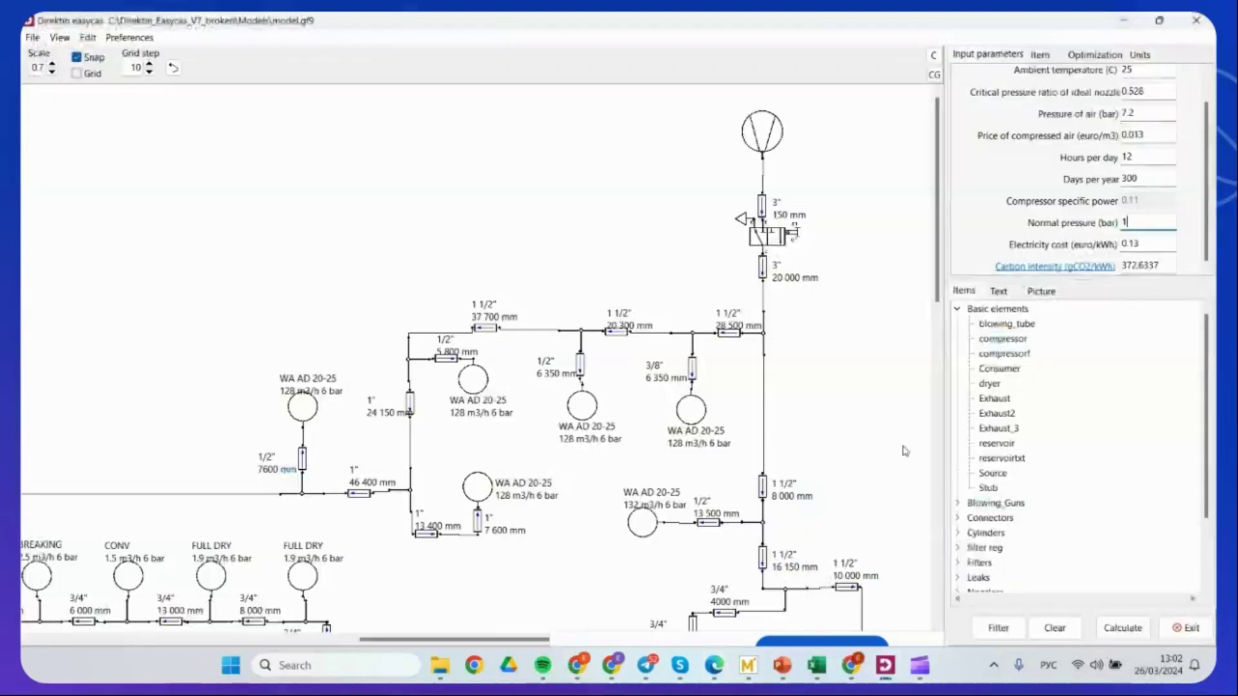
Calculate the network, then recalculate with an allowable pressure drop of 0.2.
click(956, 310)
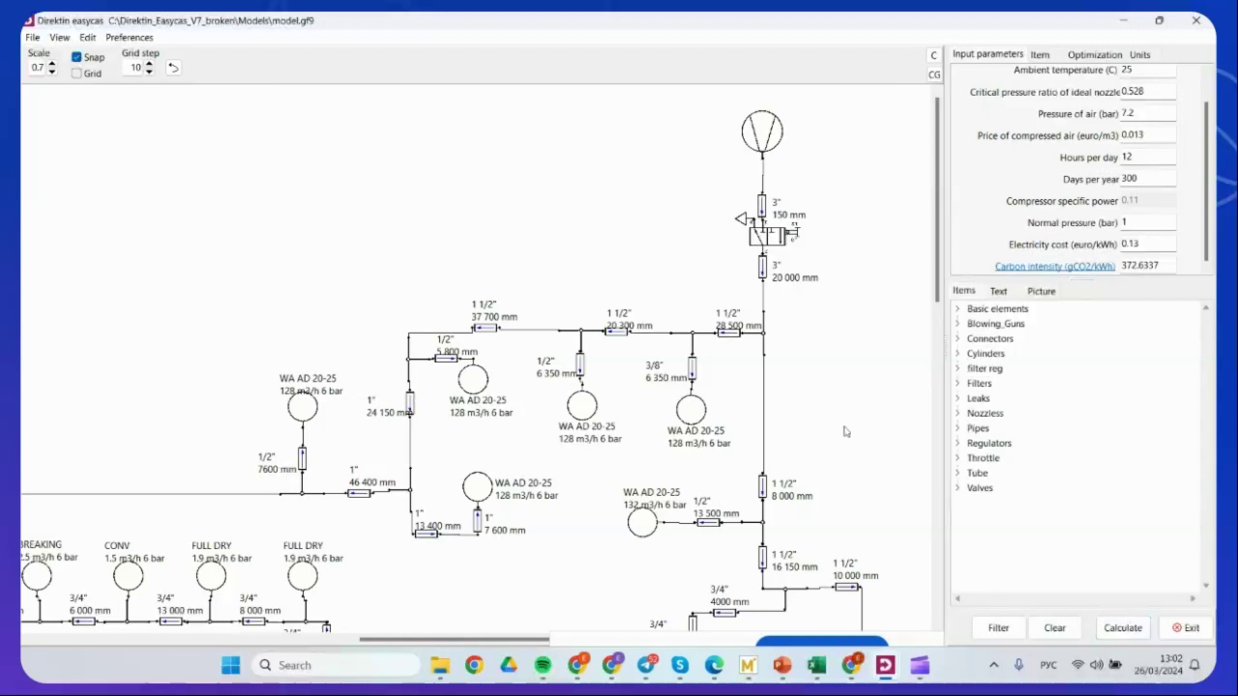
click(1123, 628)
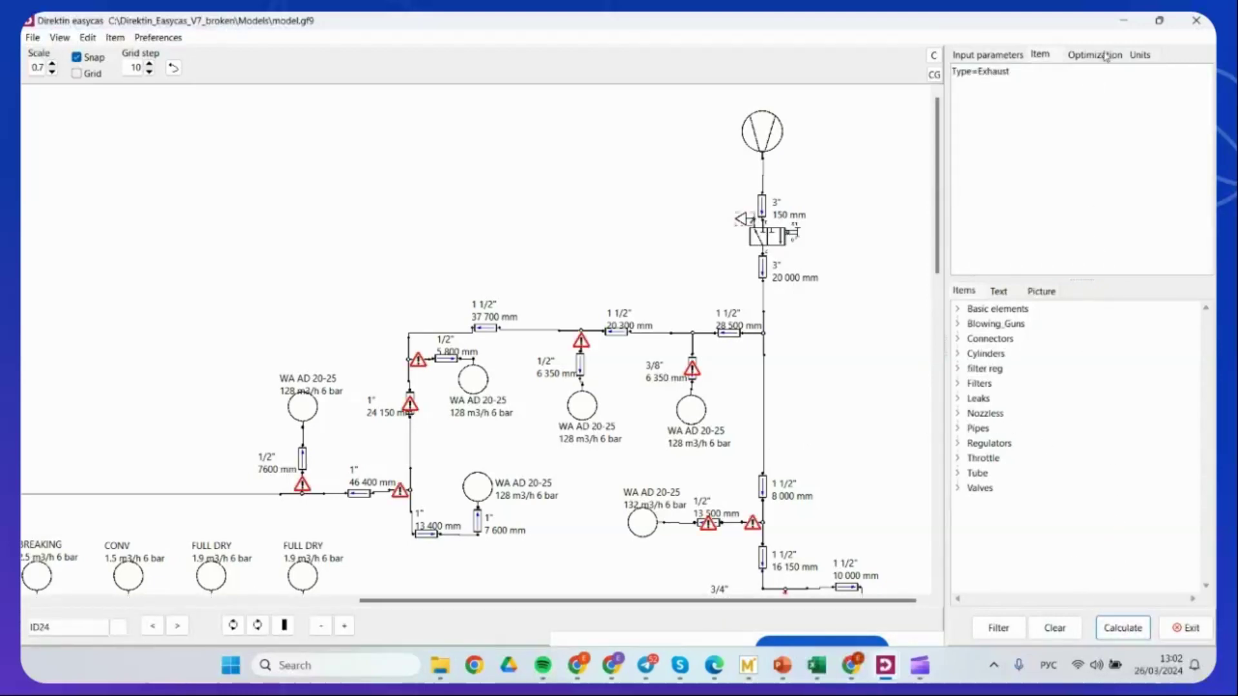
click(1106, 56)
click(1135, 85)
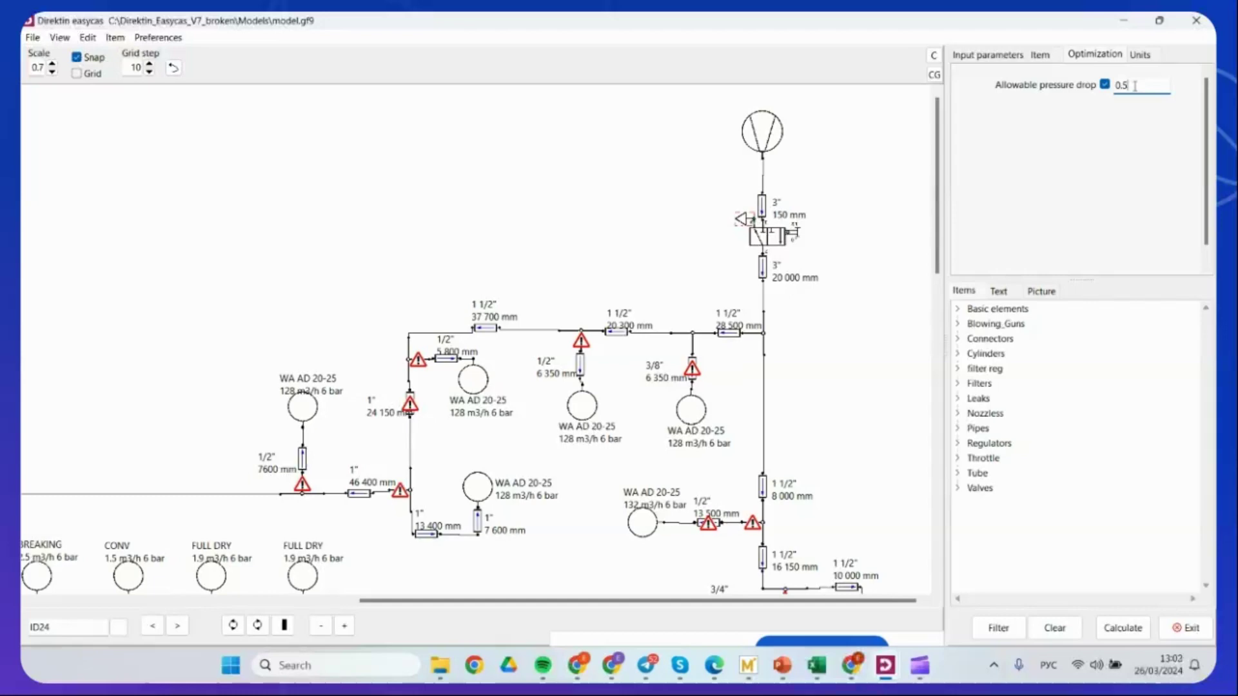
key(BackSpace)
text(2)
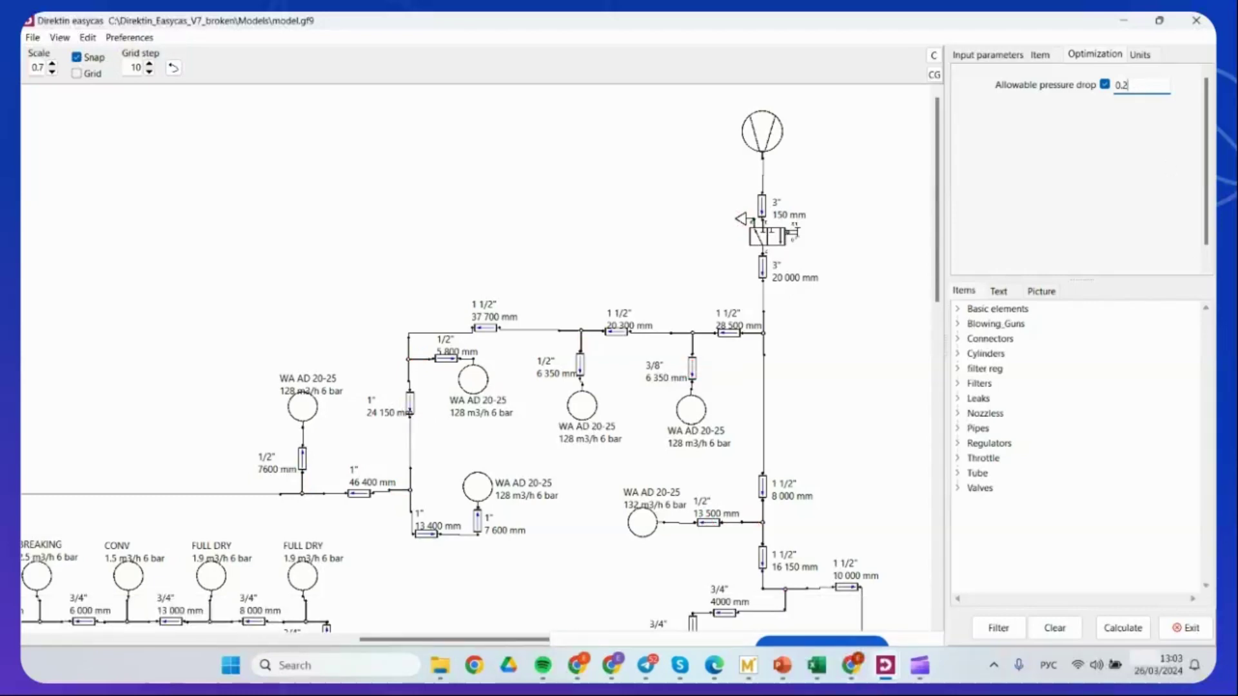
click(1121, 636)
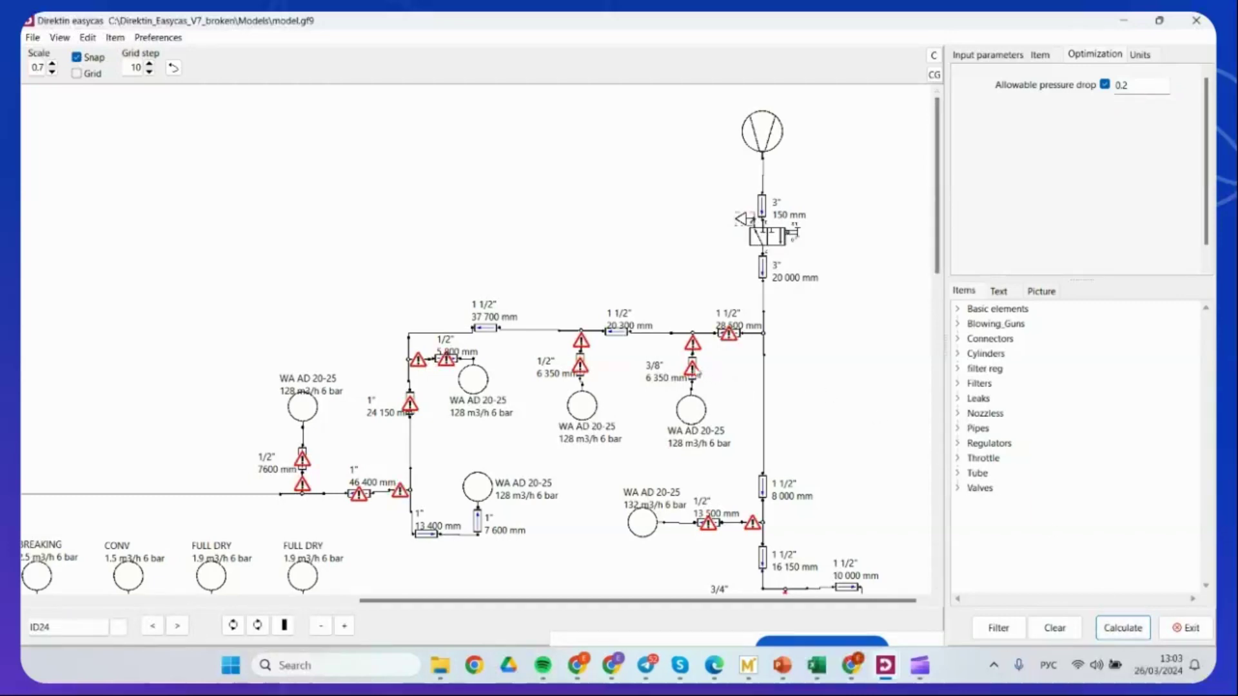
Review the flagged 3/8" pipe, switch weight units to tonnes and recalculate for 211.483 t CO2.
click(692, 372)
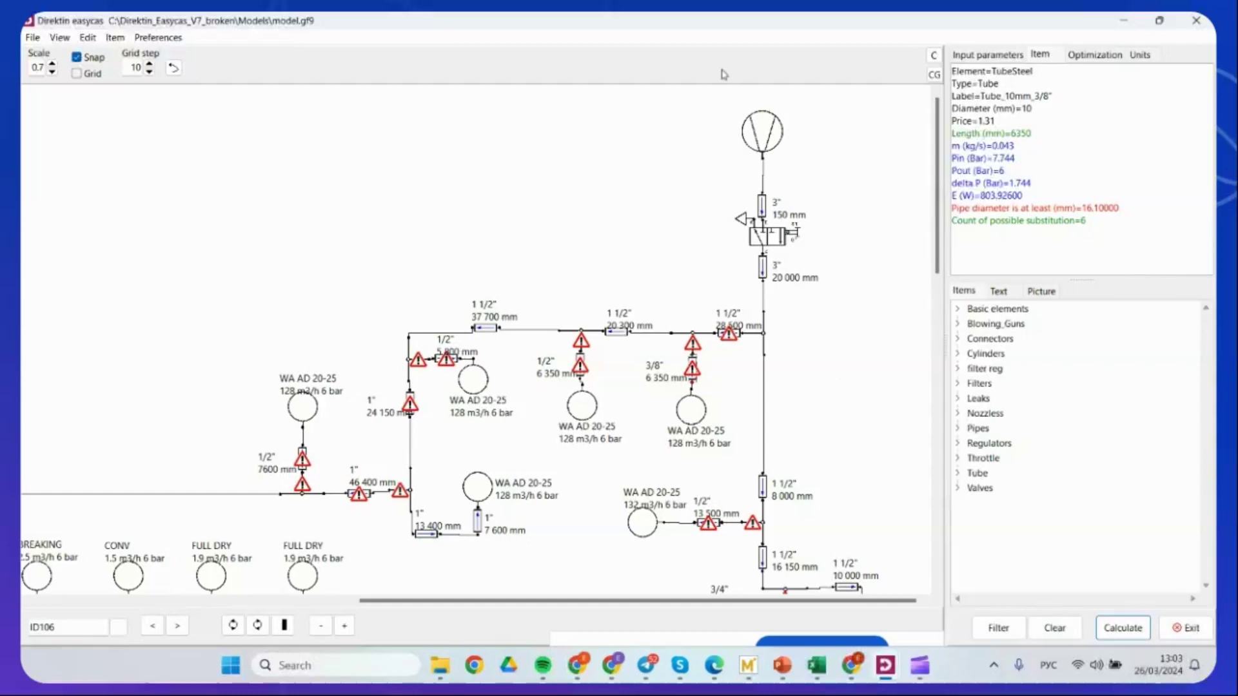
click(749, 149)
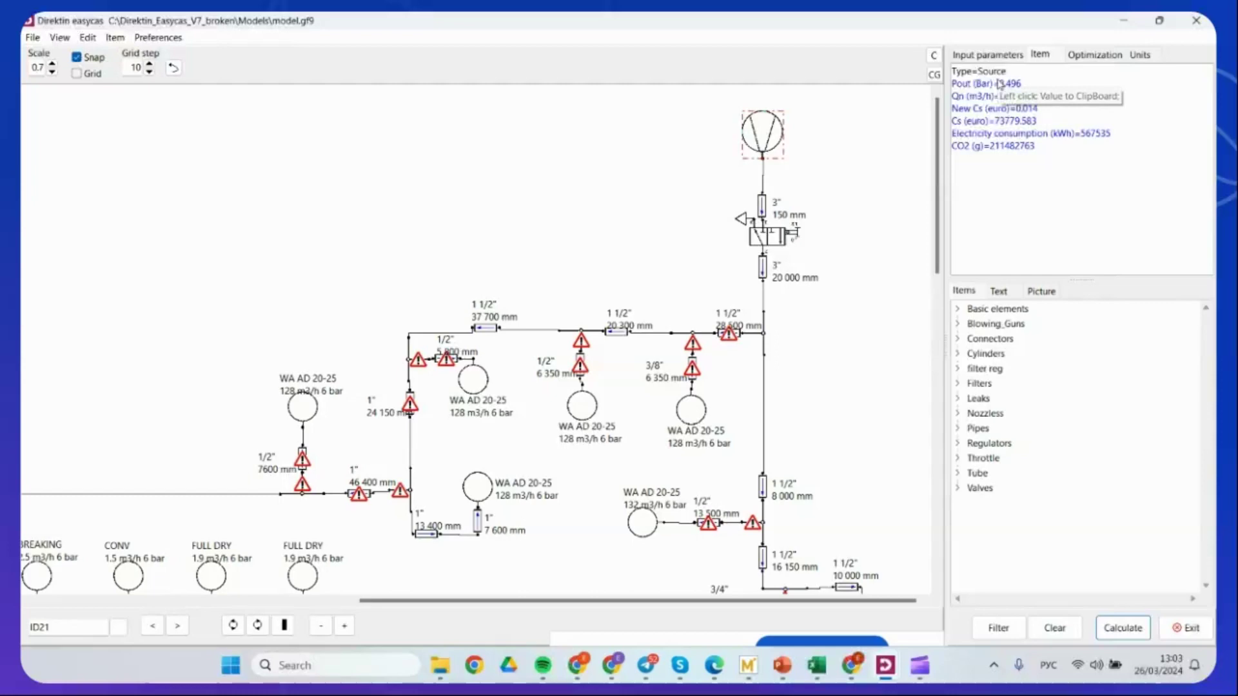
click(1141, 56)
click(1162, 169)
click(1137, 198)
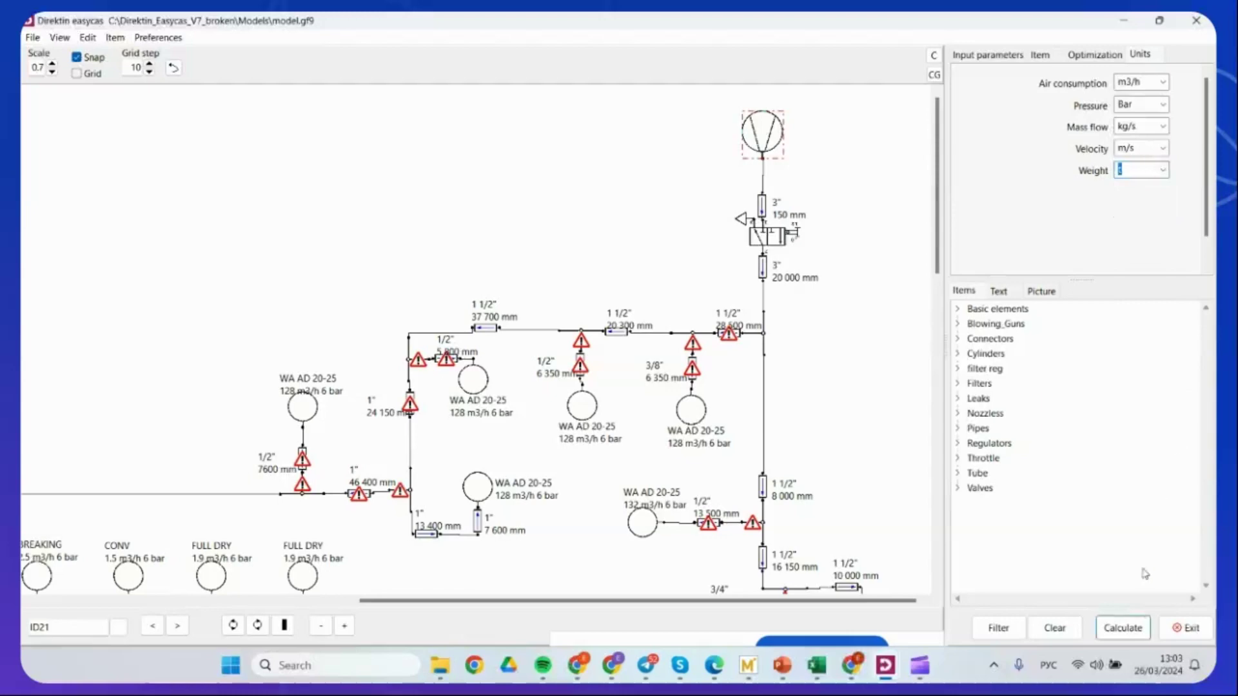
click(1122, 628)
click(1012, 147)
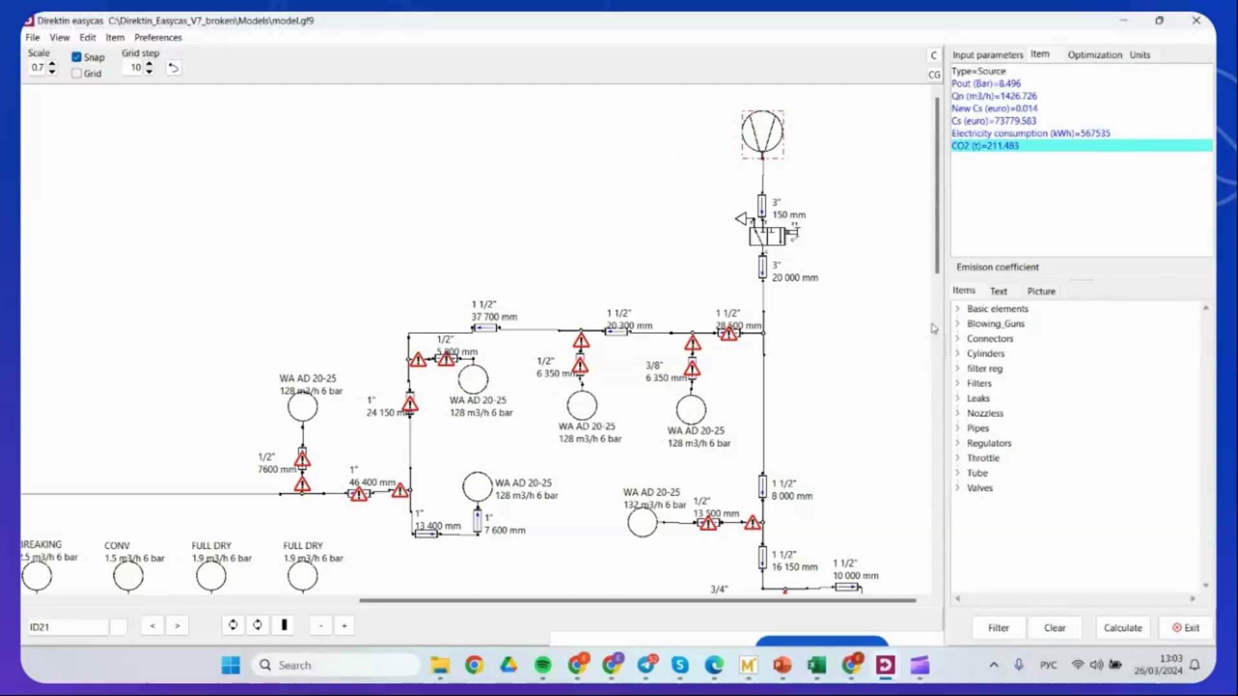
drag(930, 272, 916, 560)
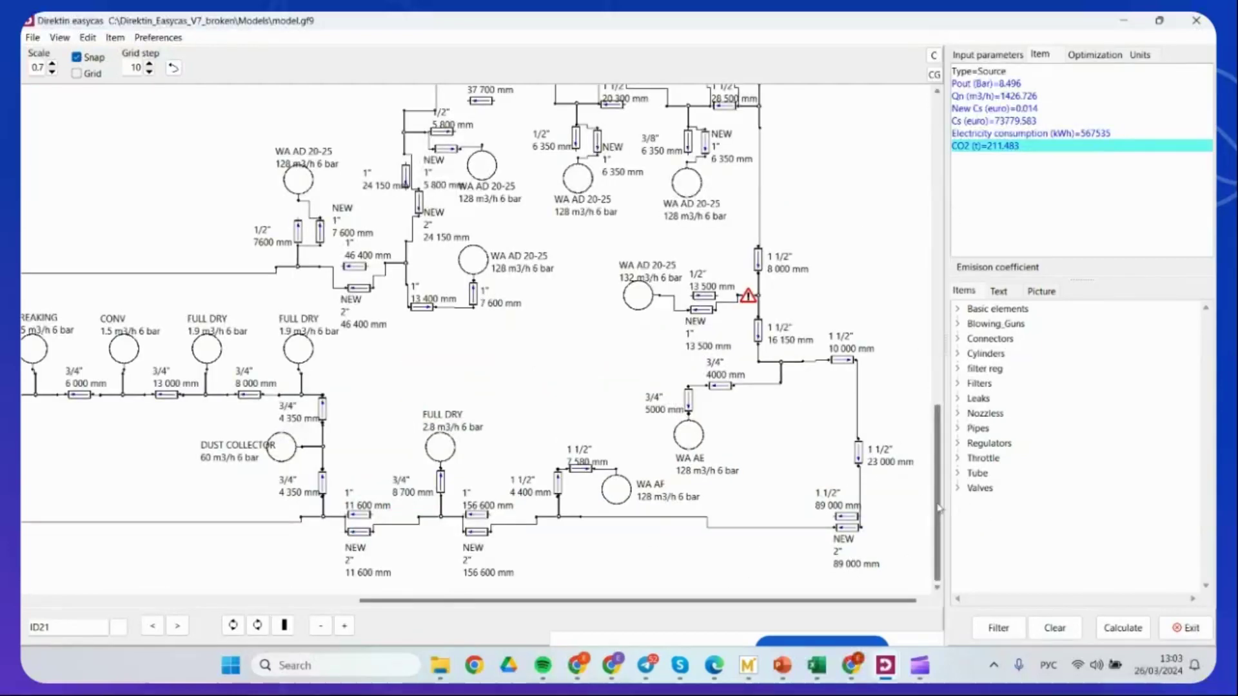
Zoom out, select the 3/8" pipe needing at least 16.1 mm, and list its 6 substitutes.
drag(941, 510, 942, 325)
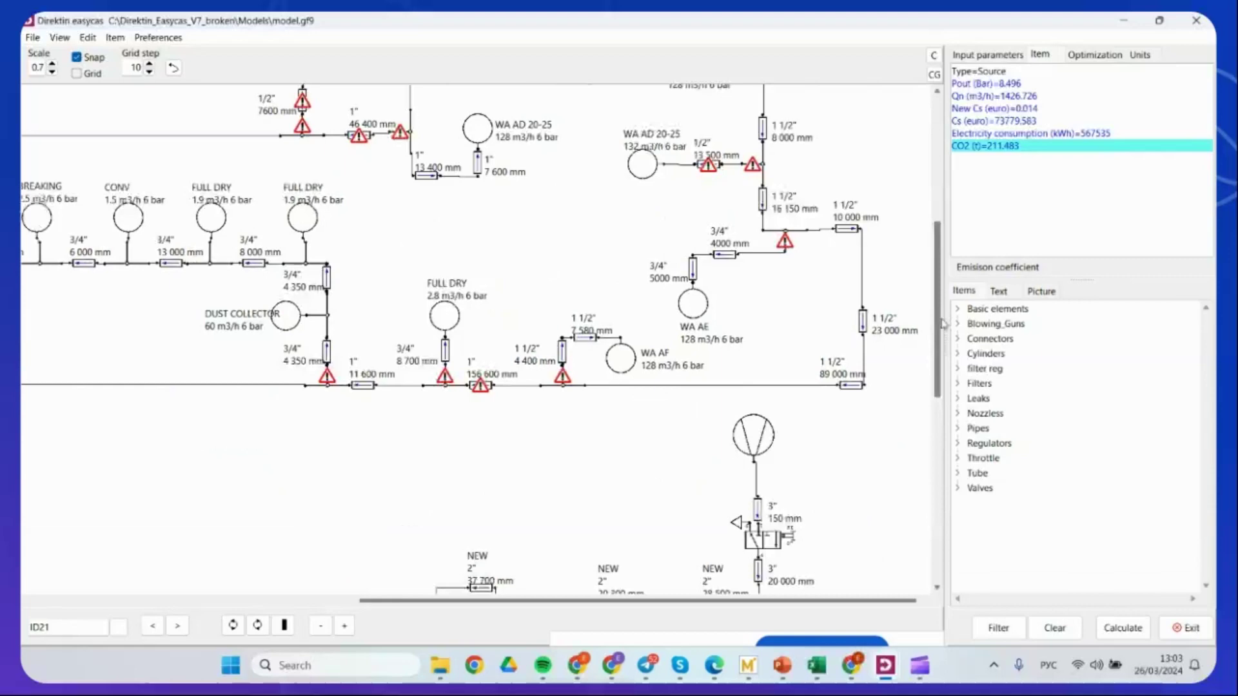
click(53, 71)
click(52, 72)
drag(932, 466, 934, 292)
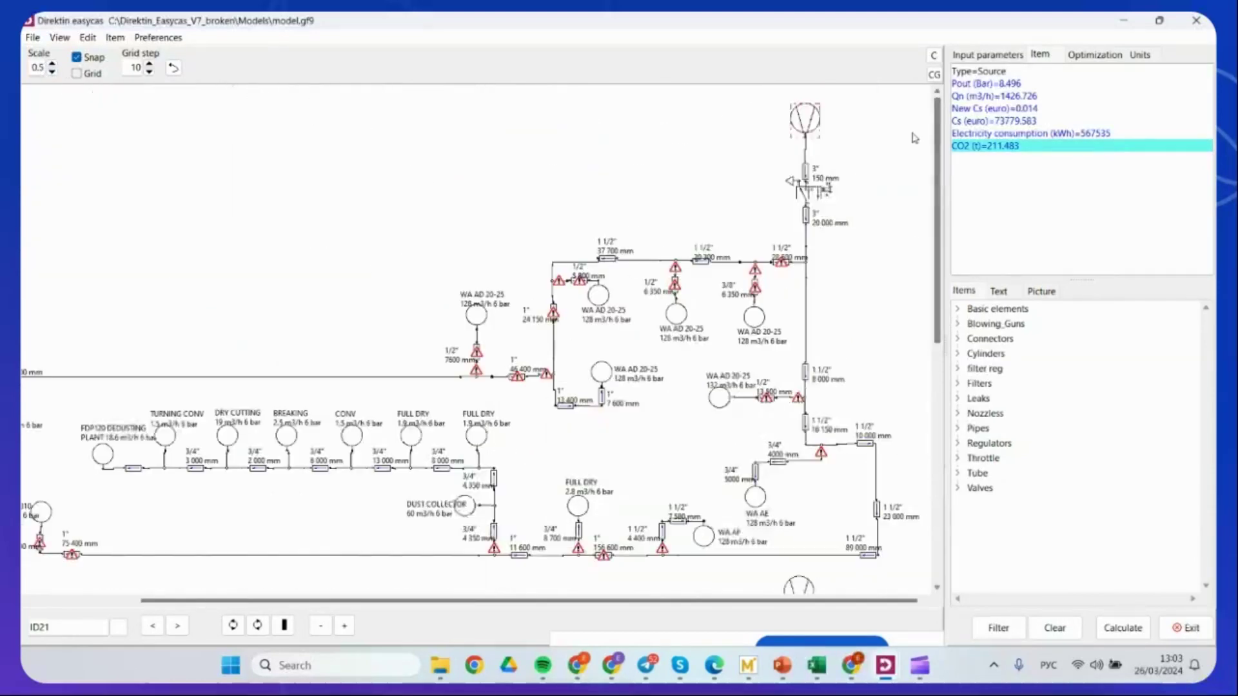
click(756, 298)
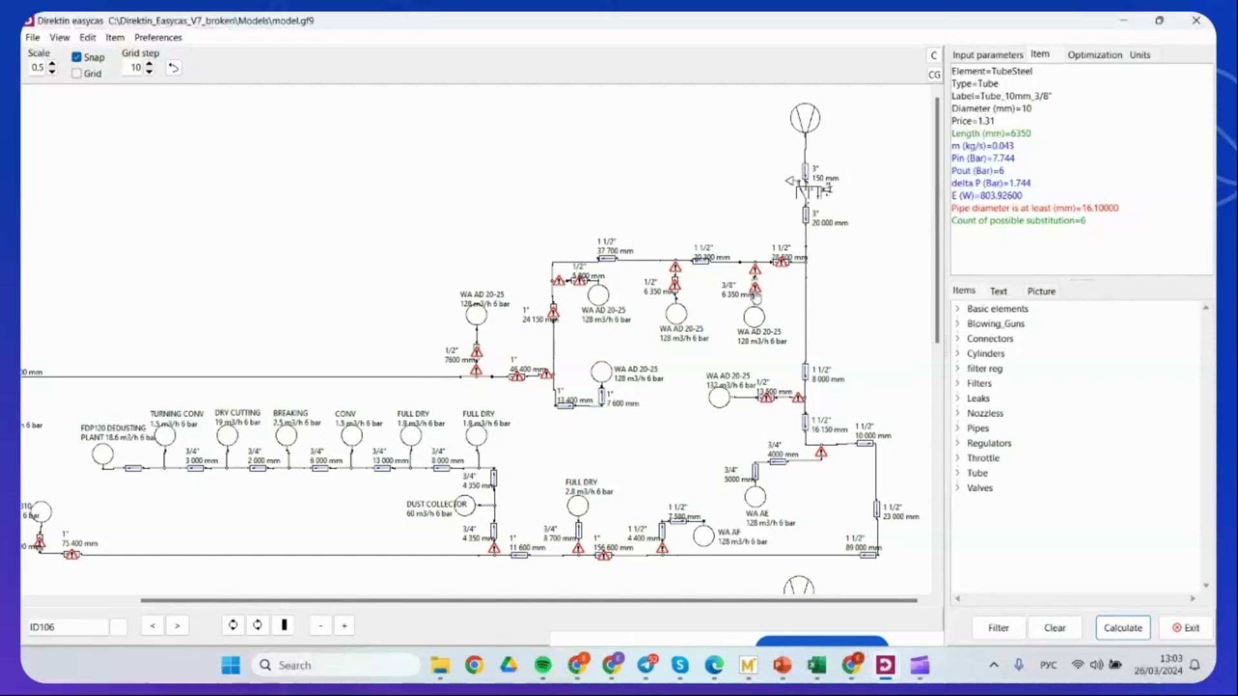
click(1010, 185)
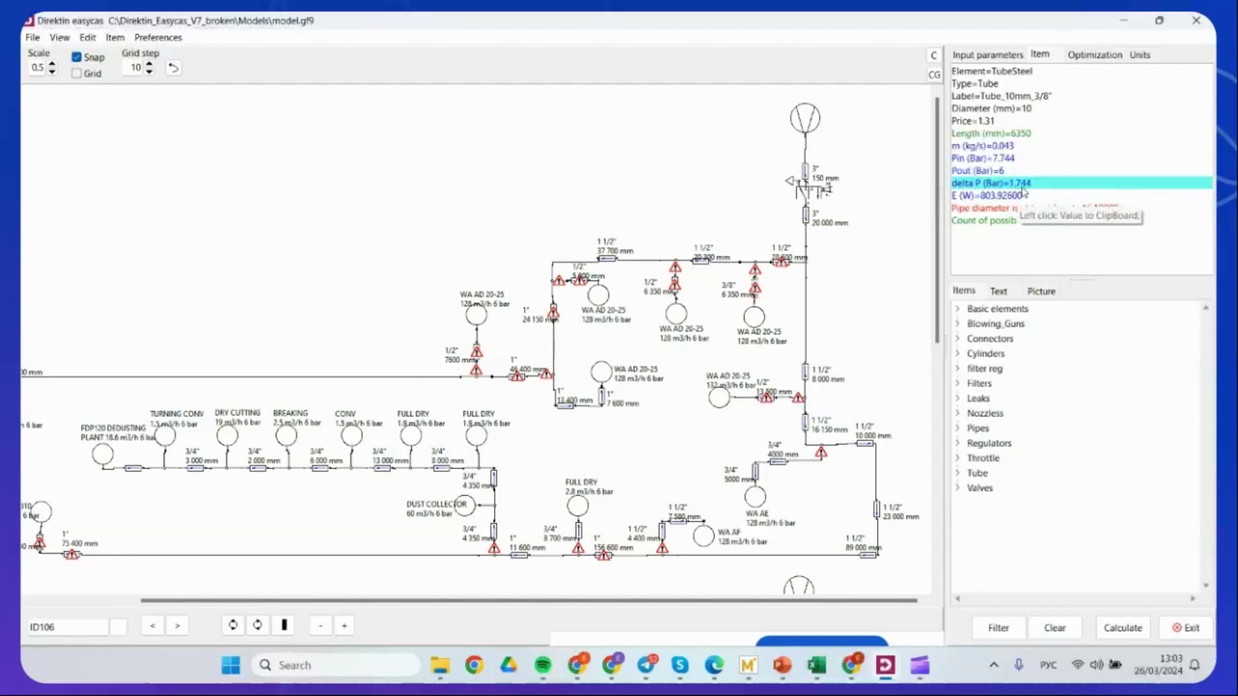
click(993, 212)
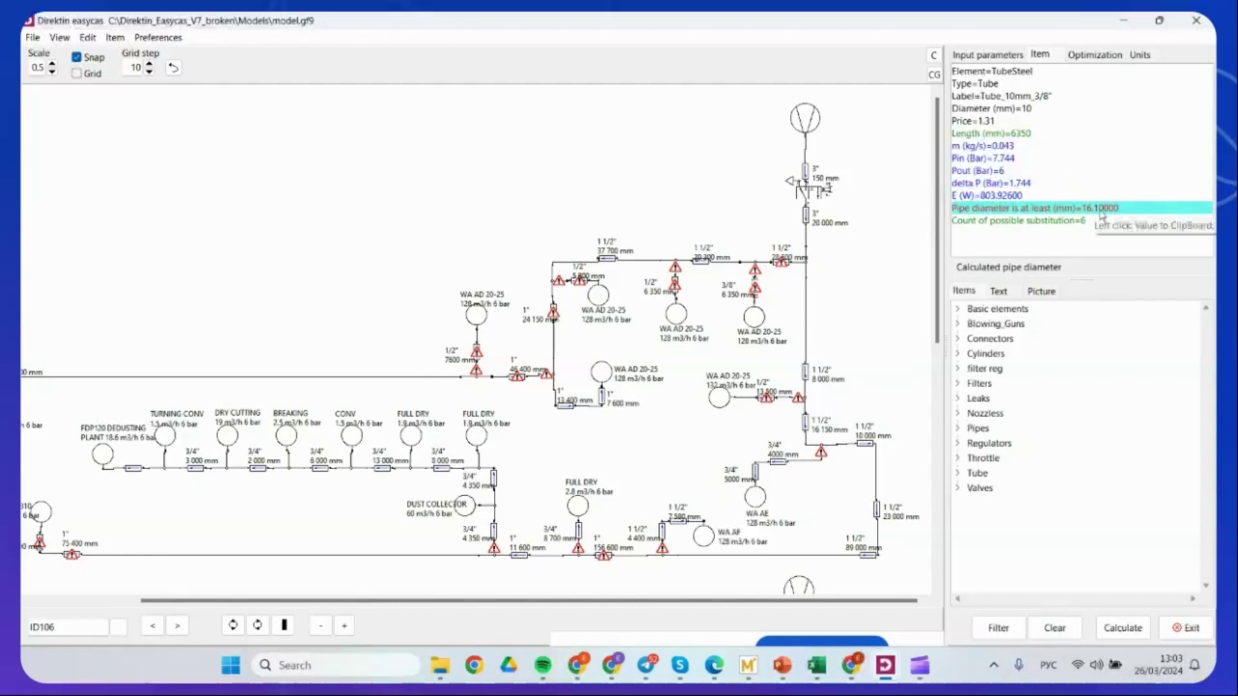
double_click(1075, 226)
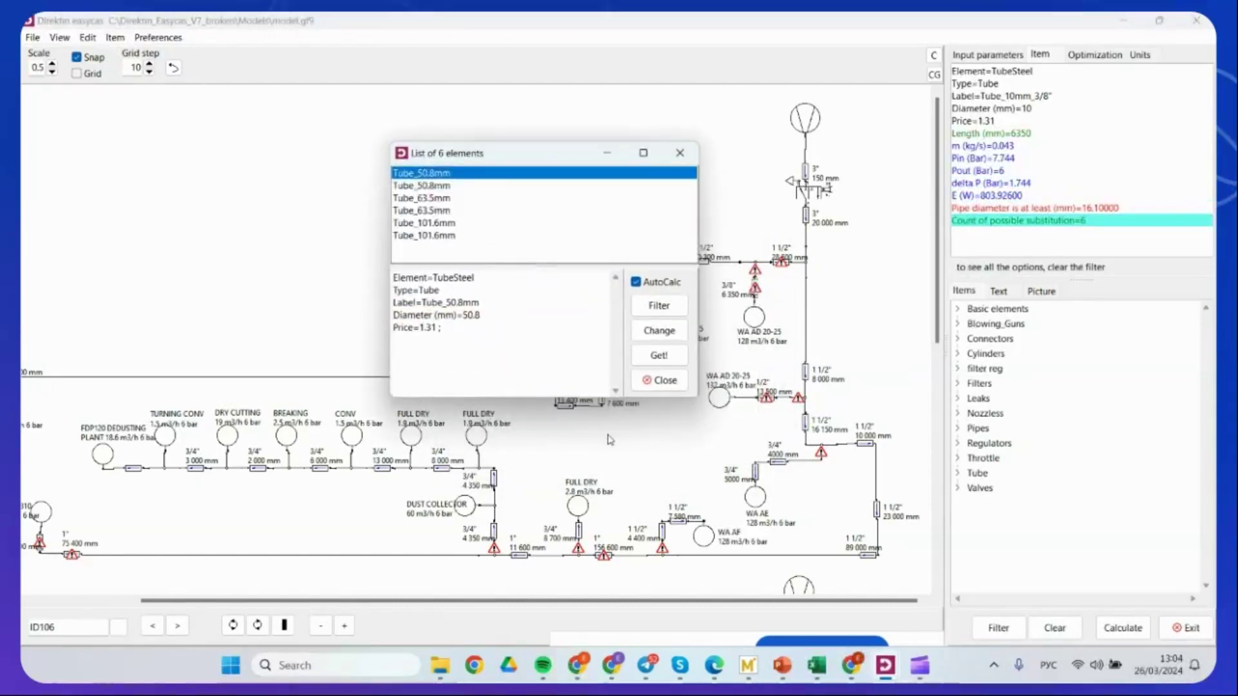
Replace the 10 mm tube and the 28 500 mm 1 1/2" tube with 50.8 mm tubes.
click(677, 332)
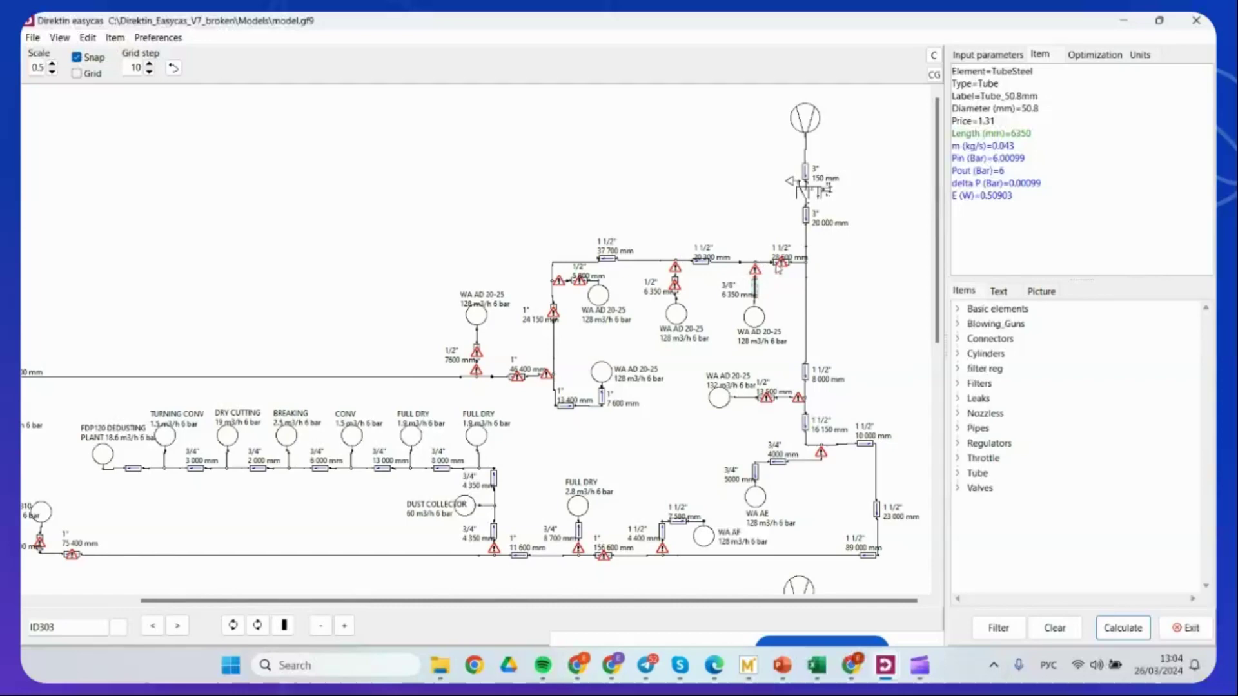
click(778, 265)
click(1088, 220)
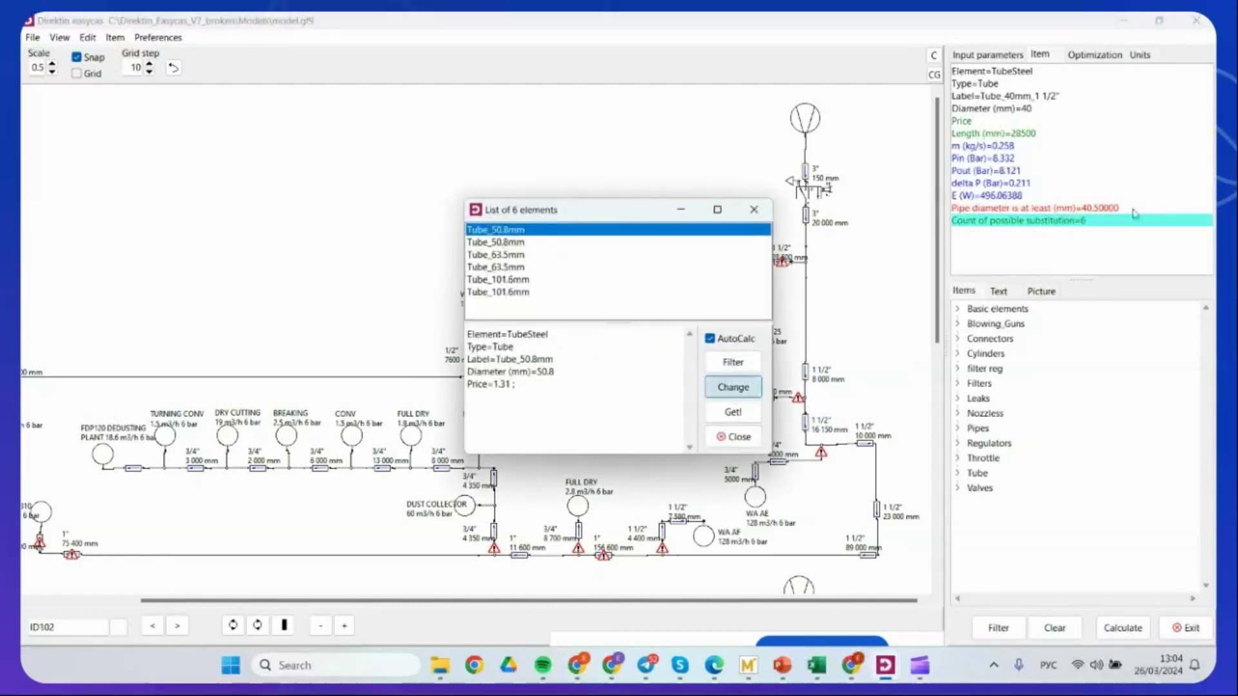
key(Return)
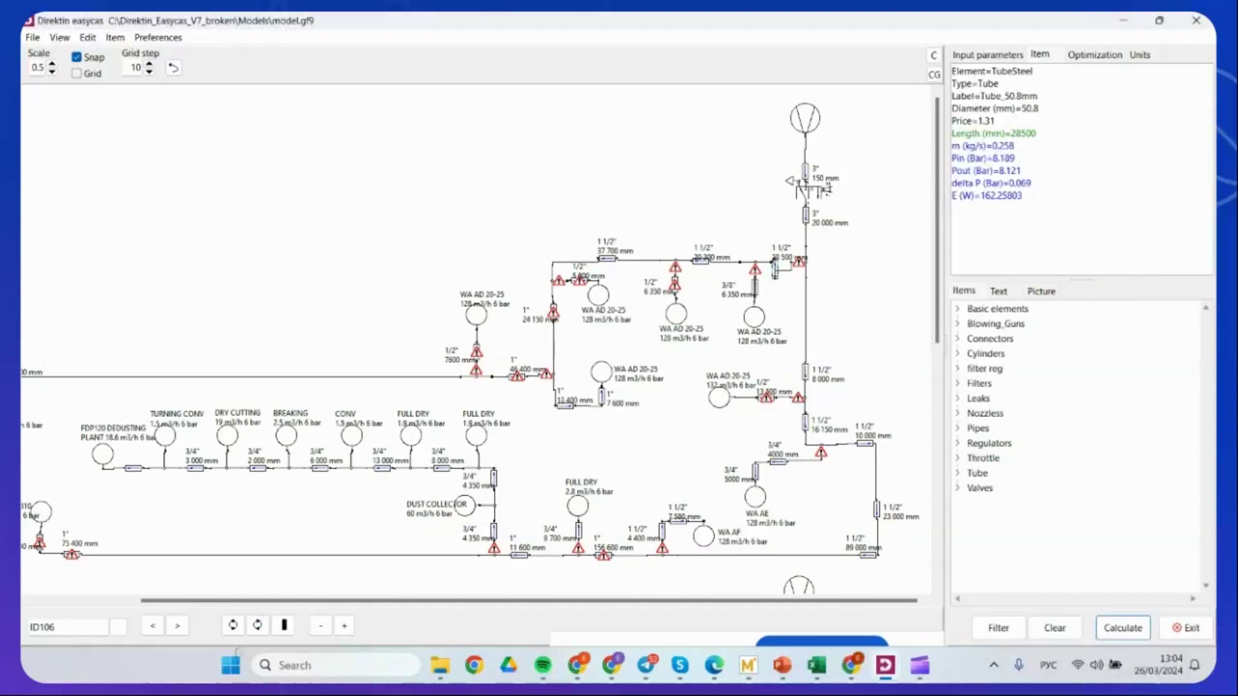
Turn the new 28 500 mm tube horizontal and move its label upward.
click(256, 625)
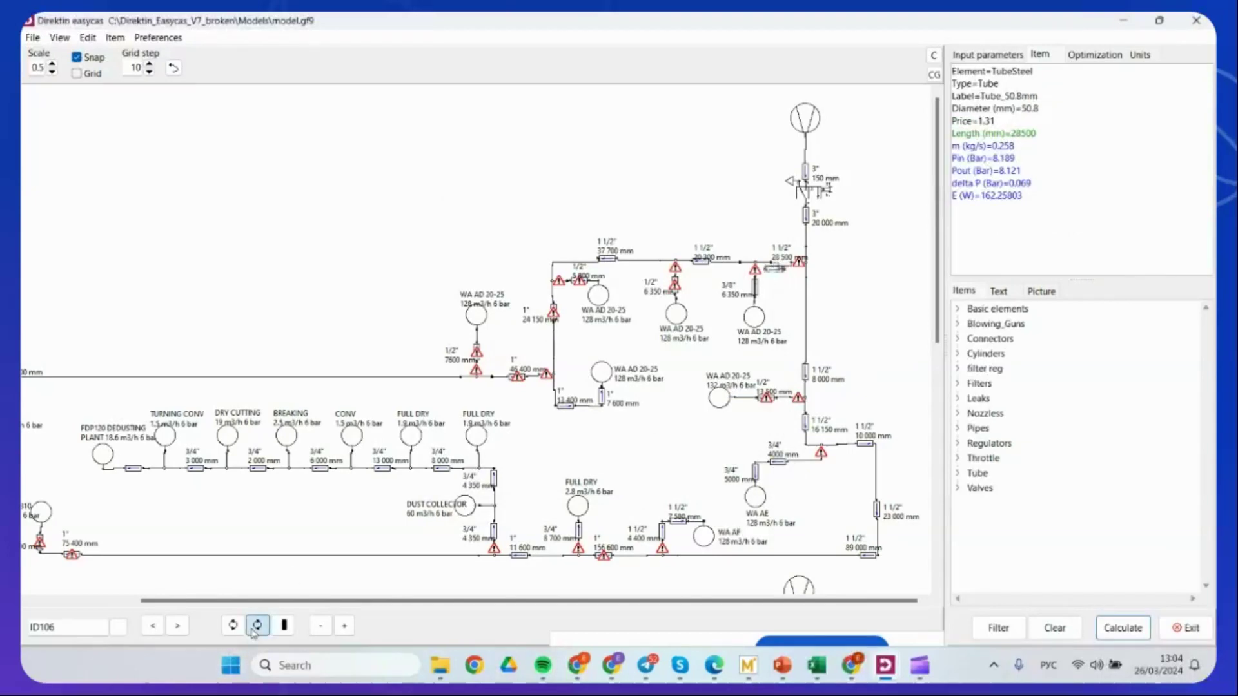
click(256, 625)
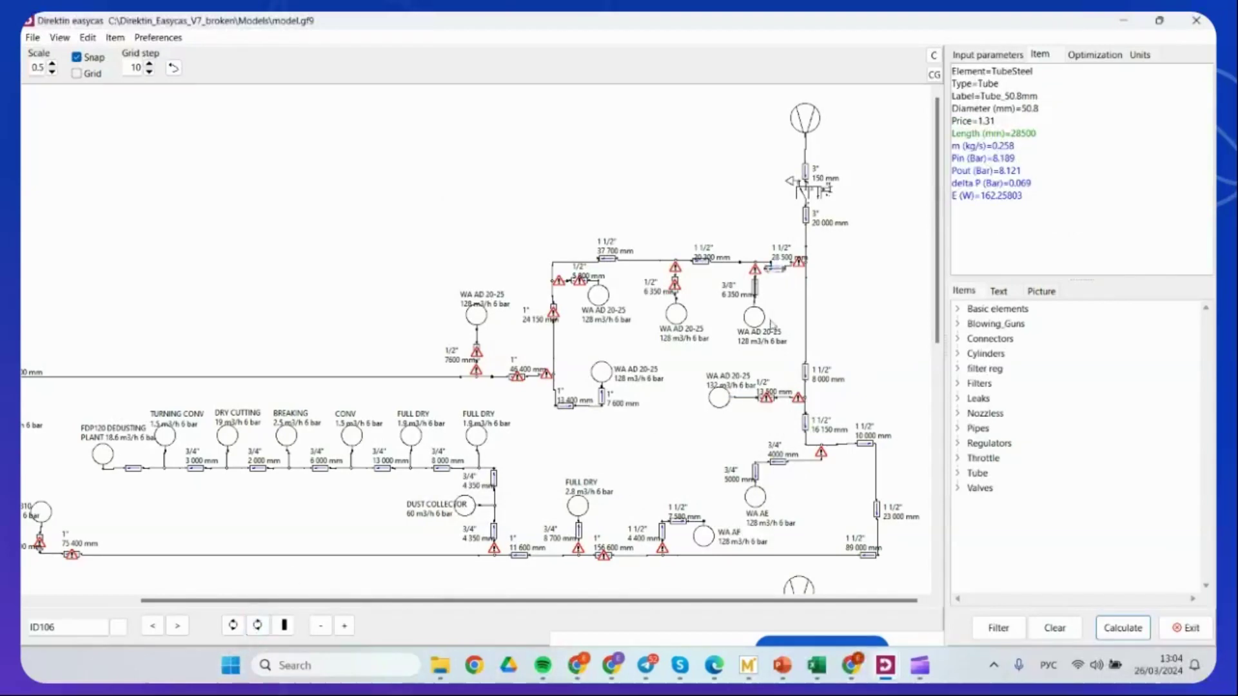
drag(781, 257, 771, 218)
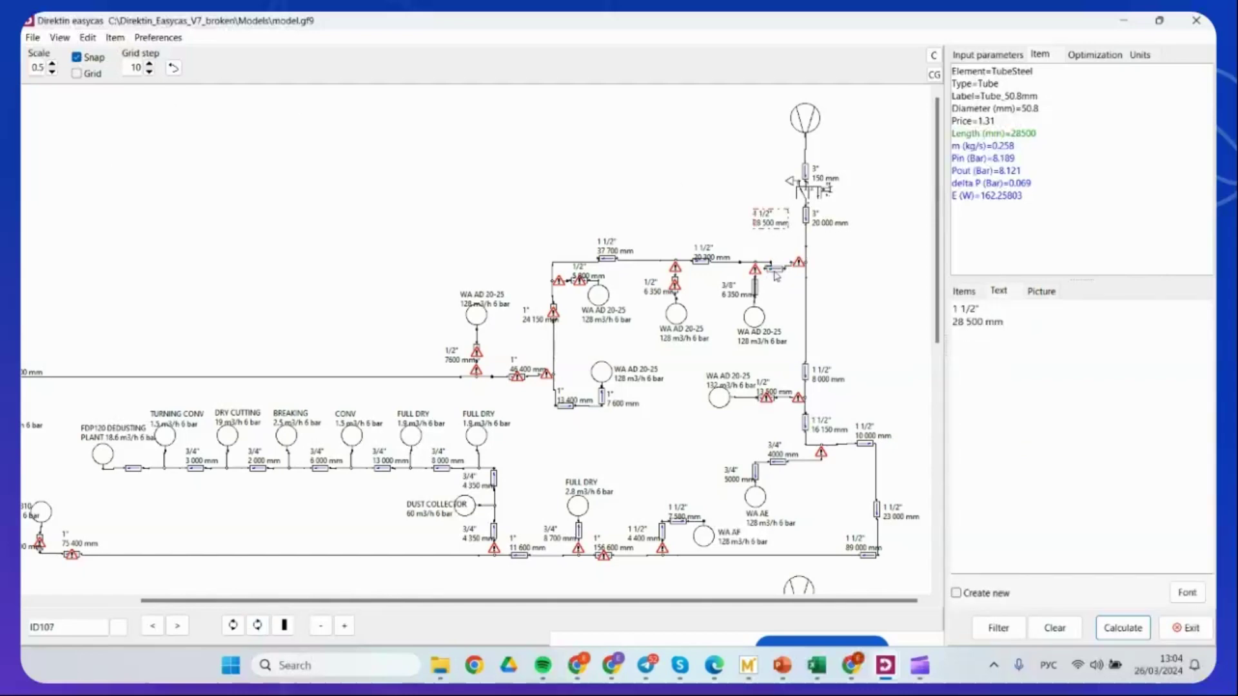
click(775, 274)
click(775, 274)
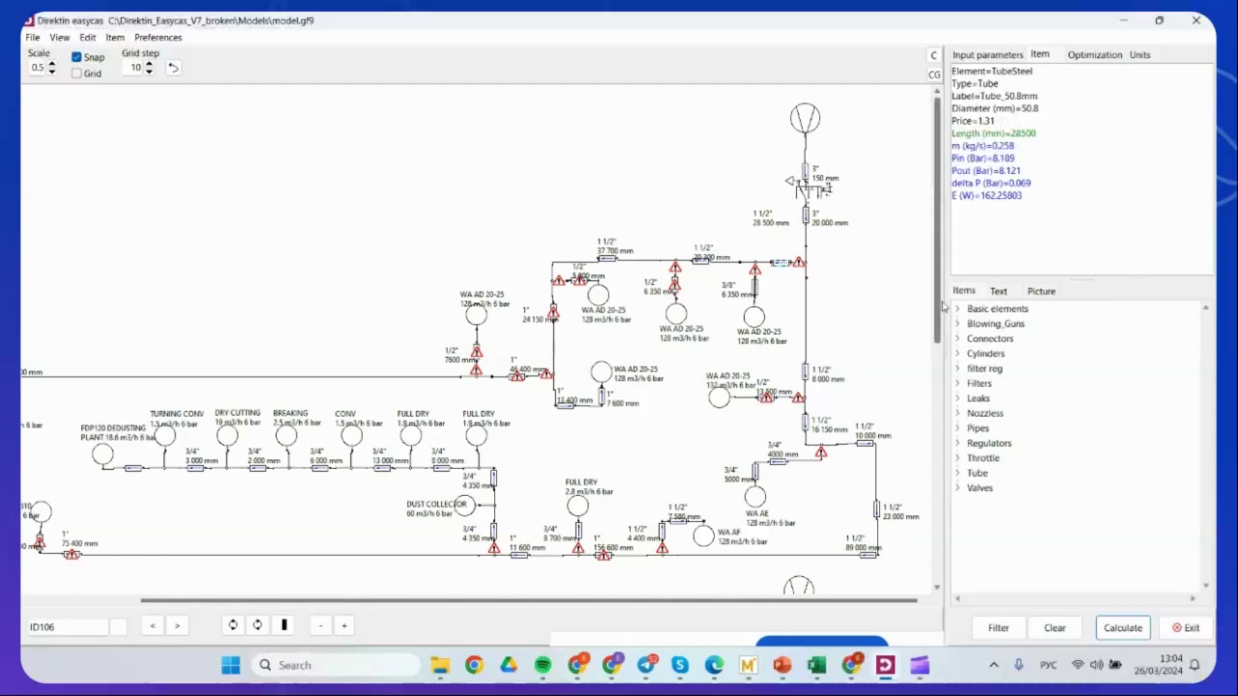
drag(937, 296, 937, 535)
Read the copied compressor's 6.469 bar outlet, 1426.726 m3/h air, 62598.790 euro cost and 179.434 t CO2.
scroll(811, 334, up, 1)
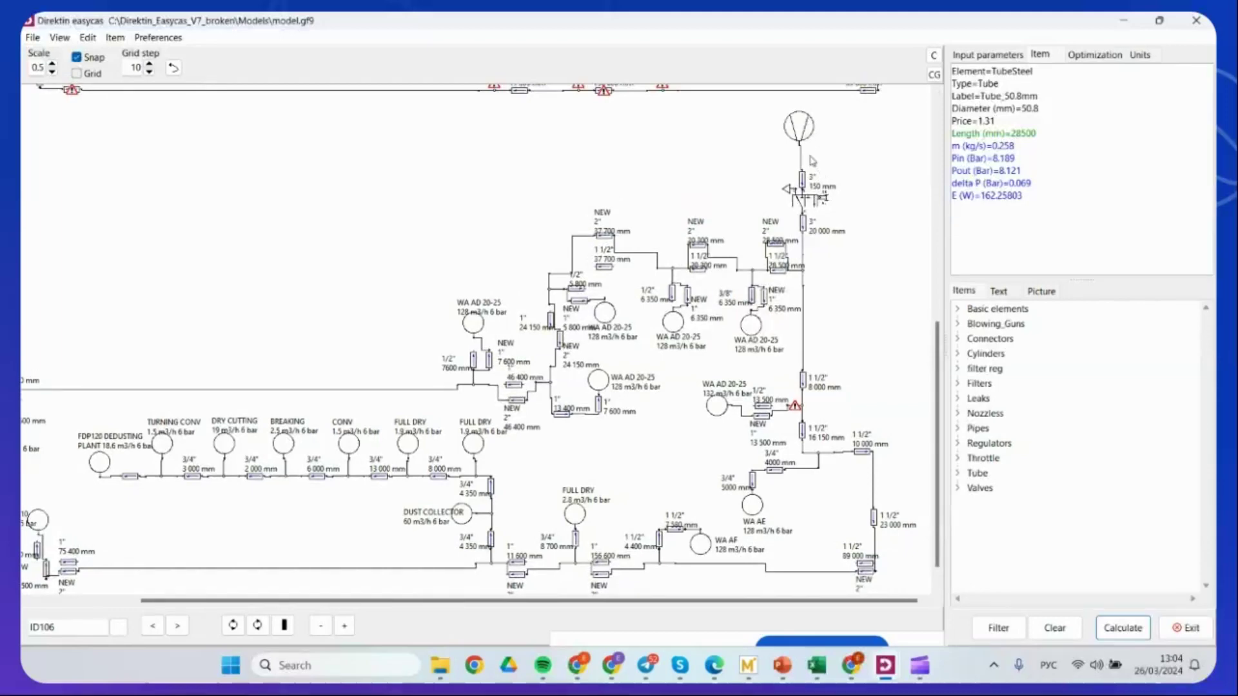
click(800, 136)
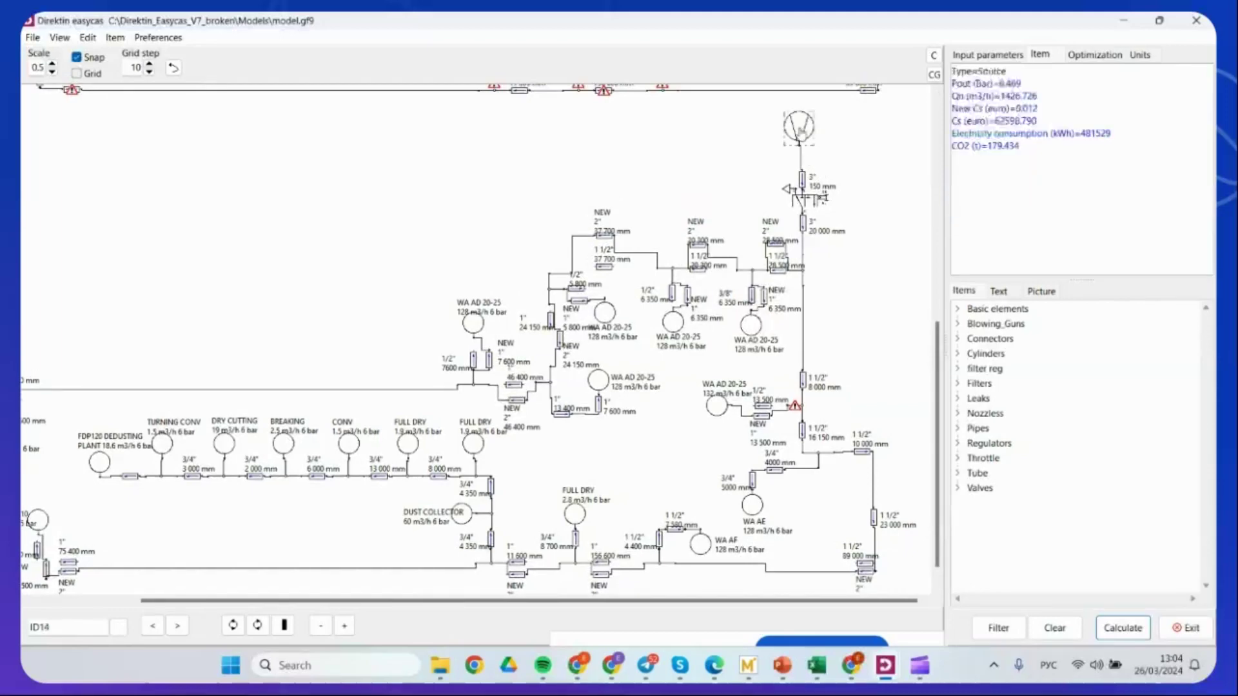
drag(936, 419, 937, 280)
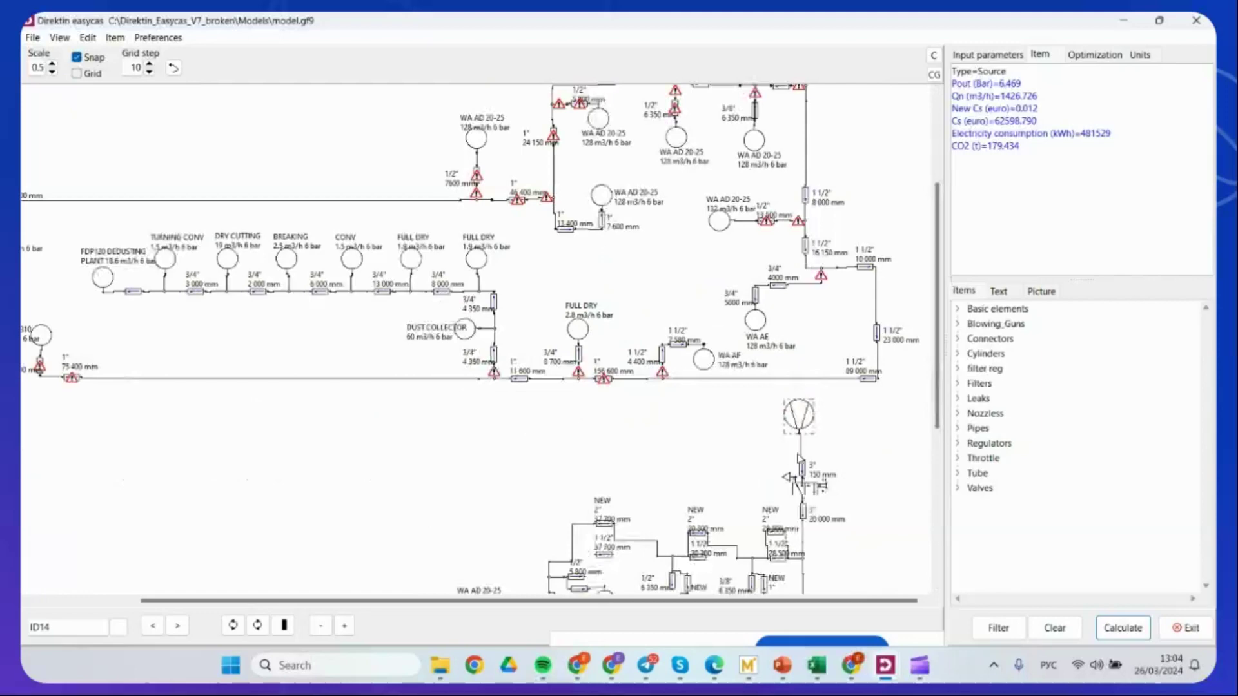
click(1016, 122)
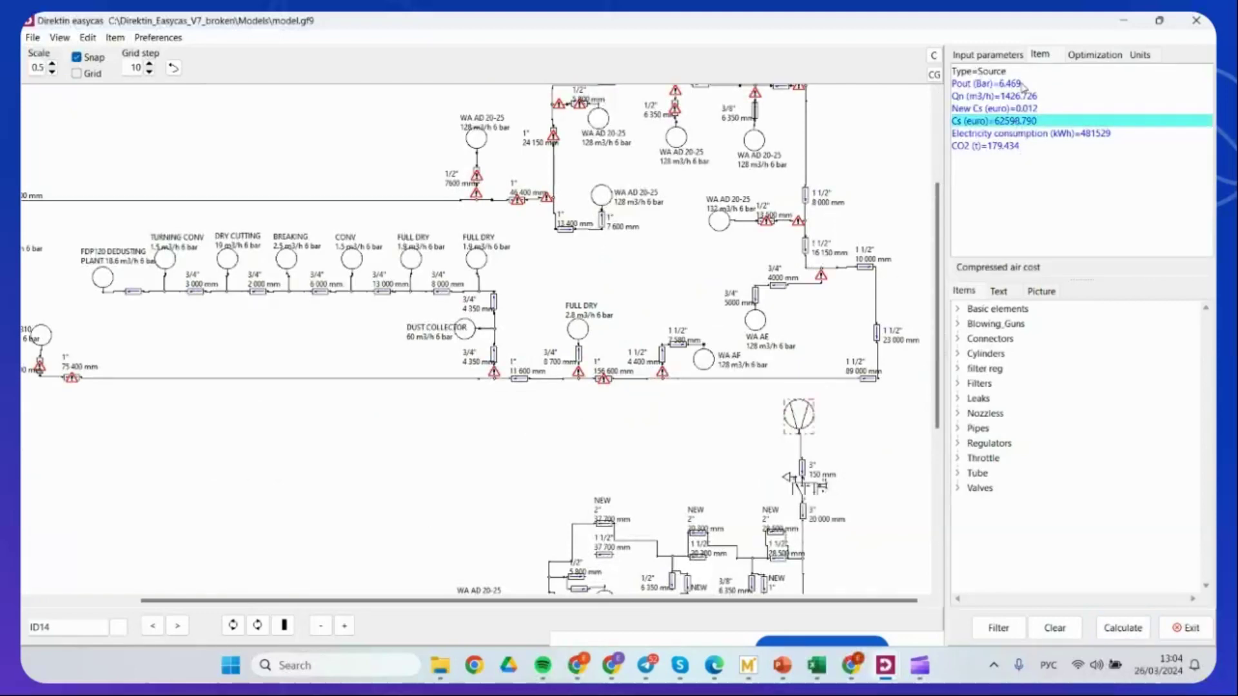
click(1022, 84)
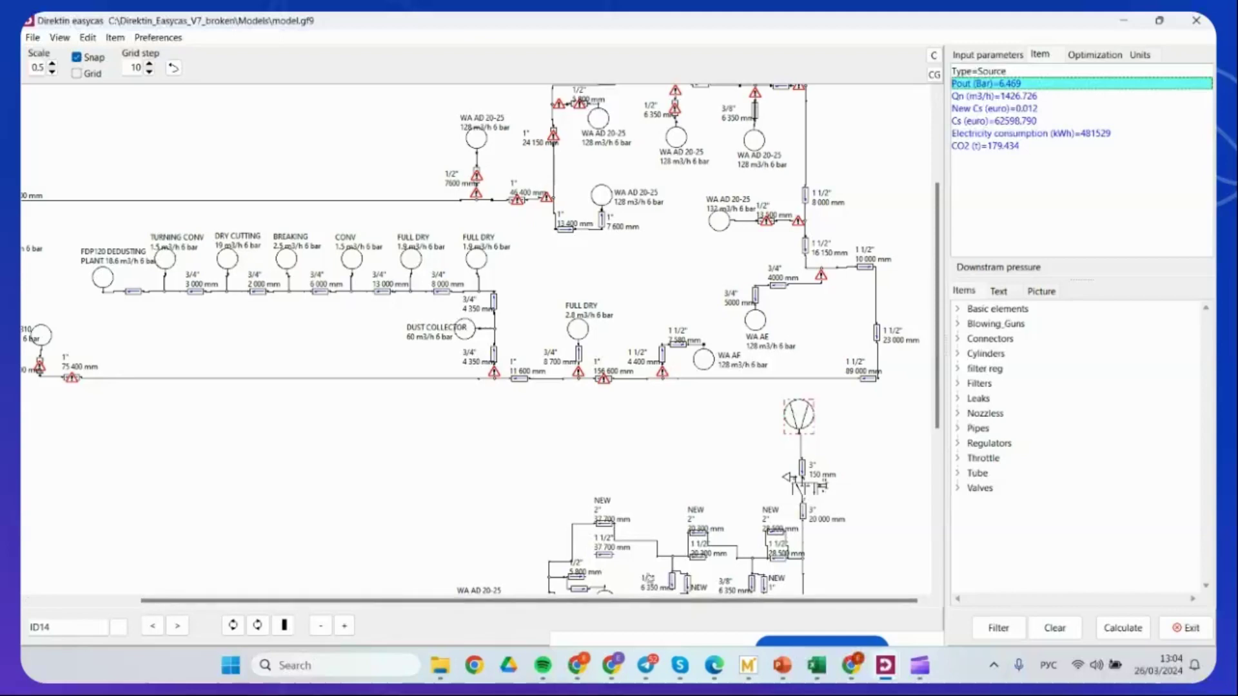
click(1030, 97)
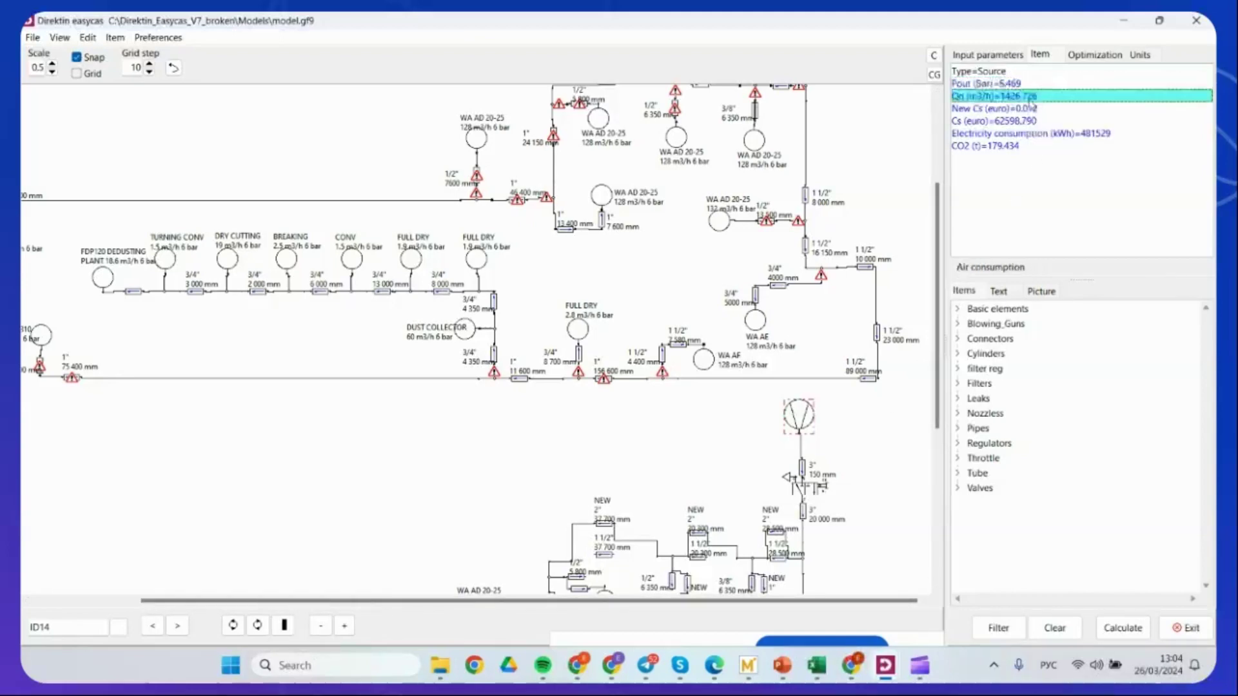
click(1011, 150)
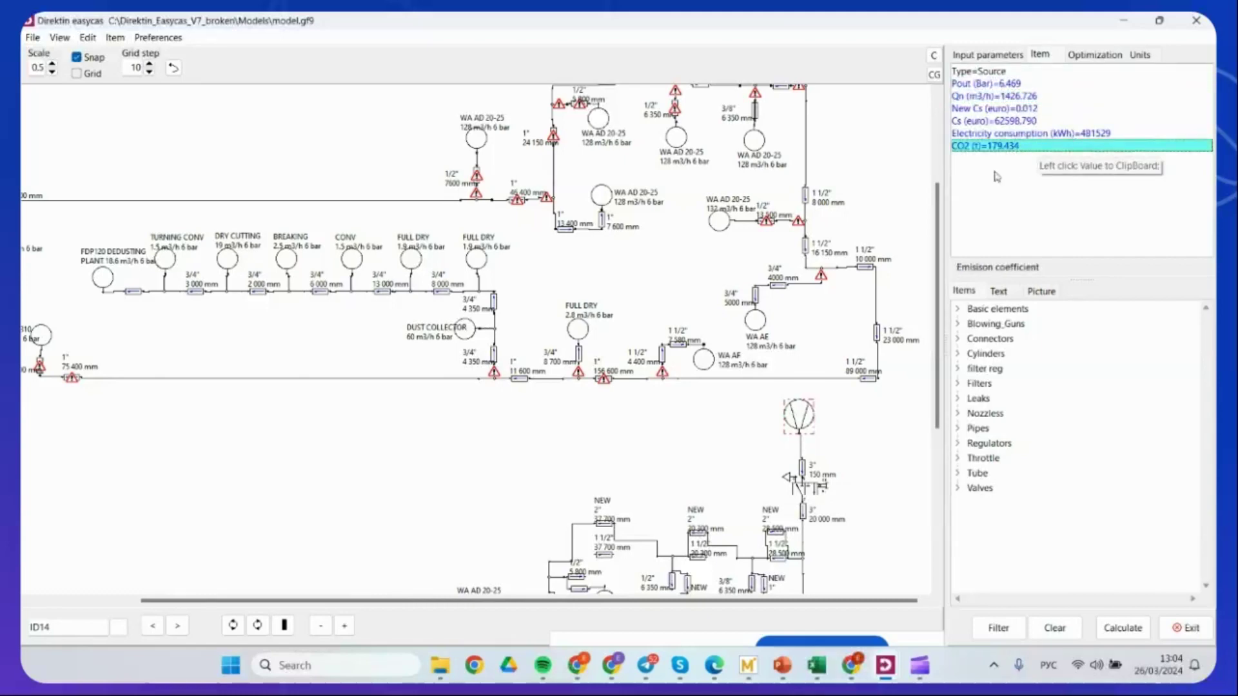
scroll(586, 335, up, 3)
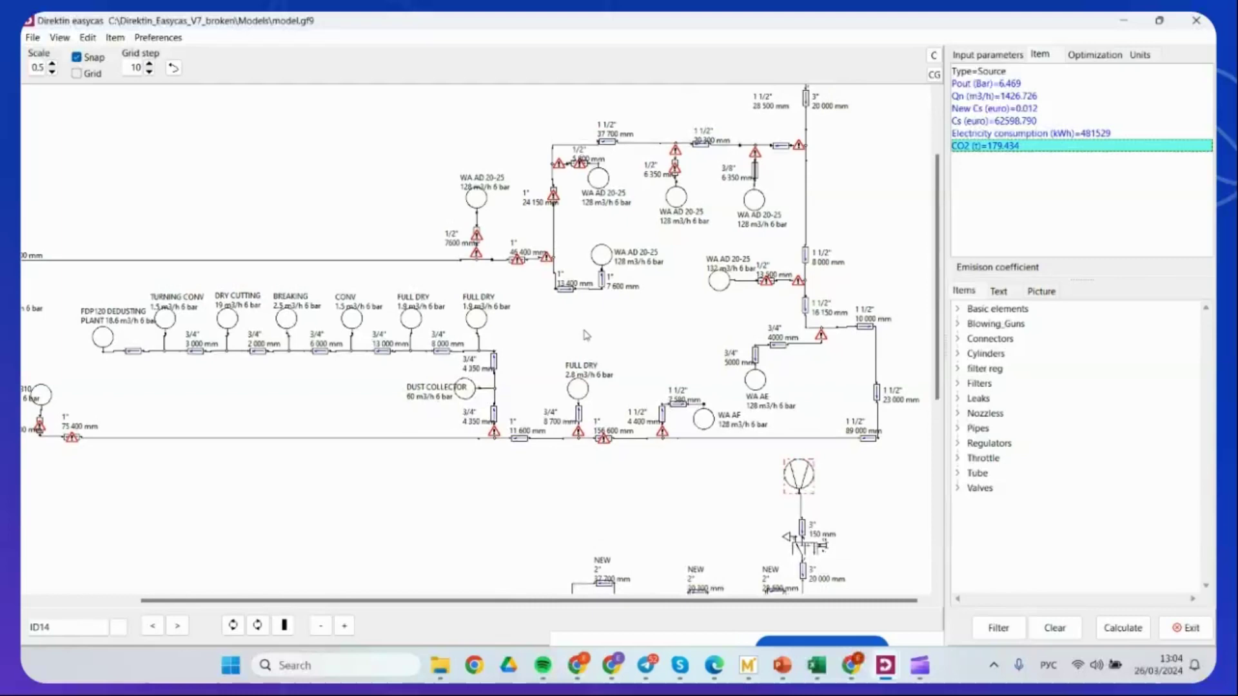
scroll(527, 373, up, 1)
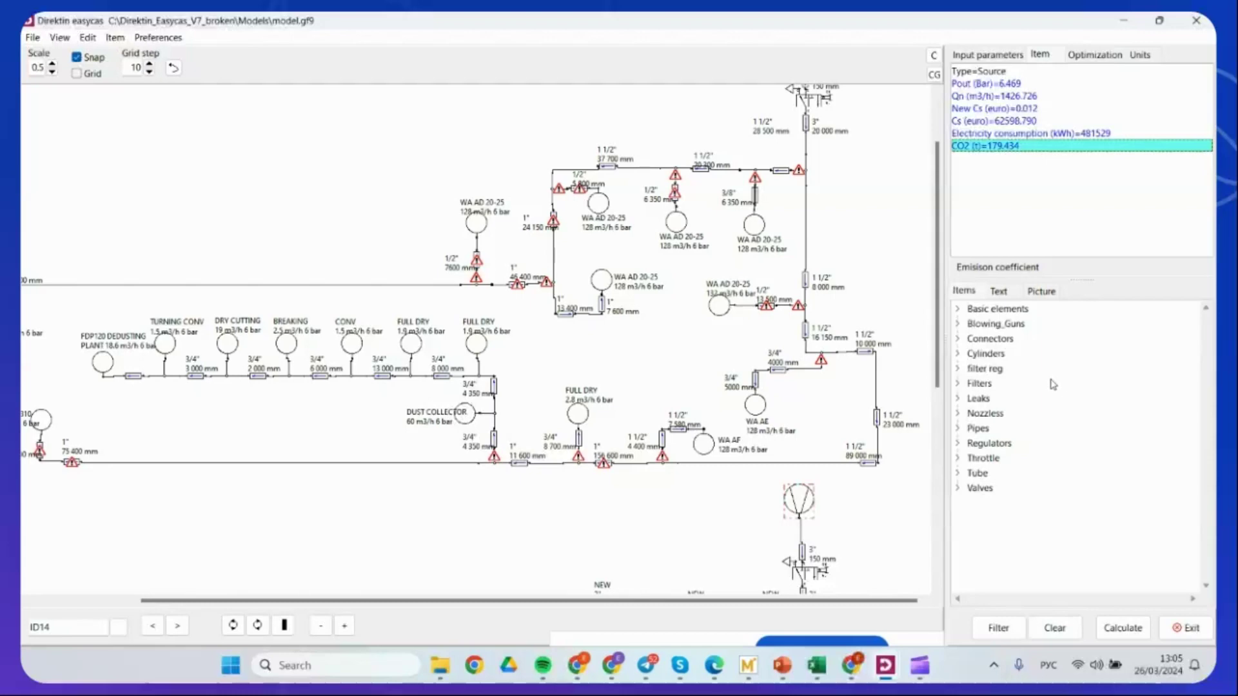
Place a new 1 1/2" 28 500 mm text label to refresh the diagram, then return to Items.
click(995, 297)
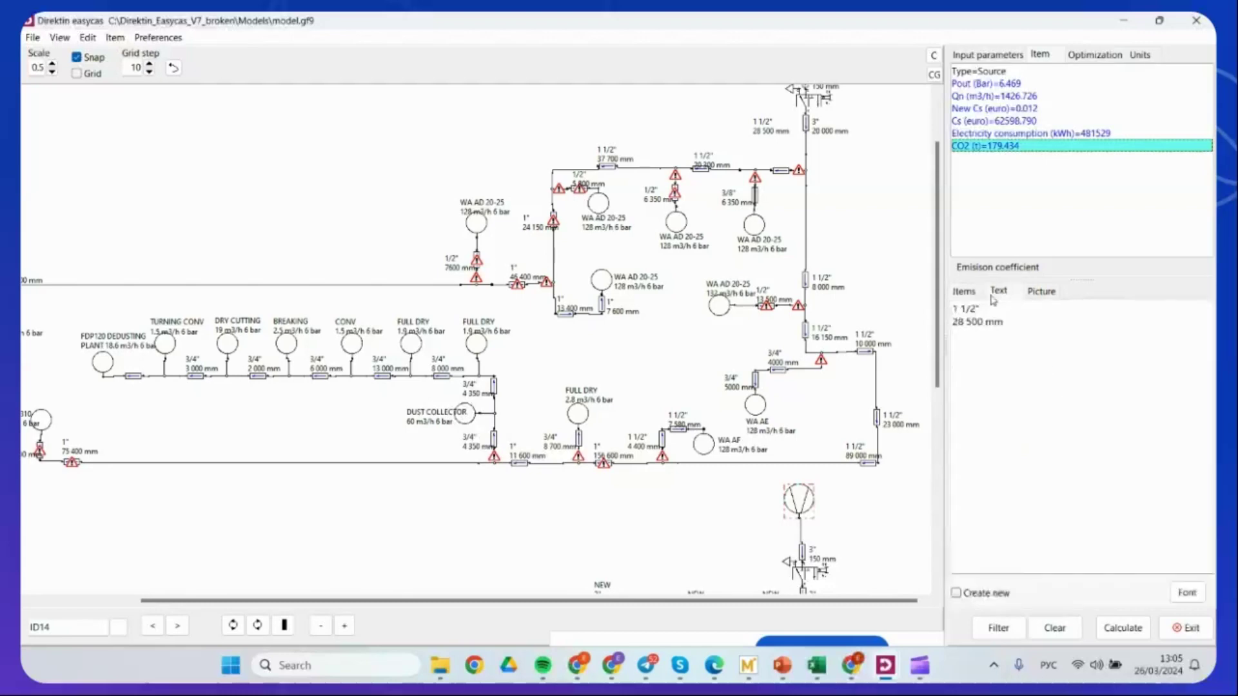
drag(1017, 318, 958, 308)
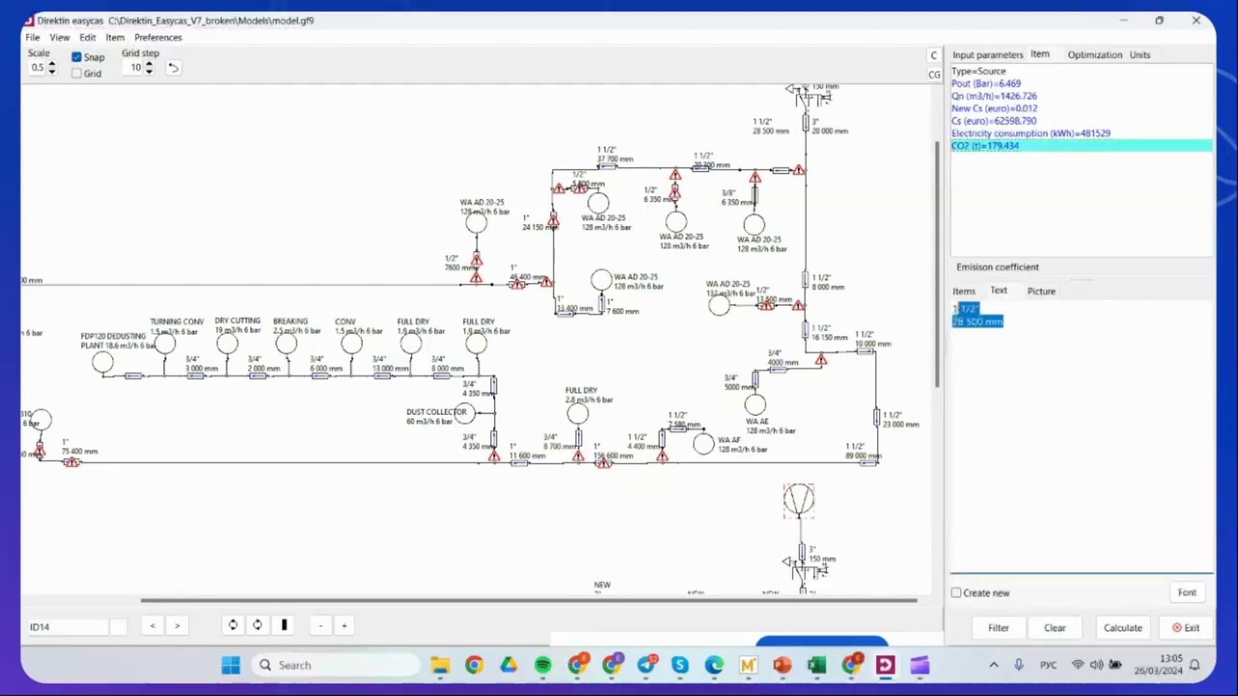
click(1034, 505)
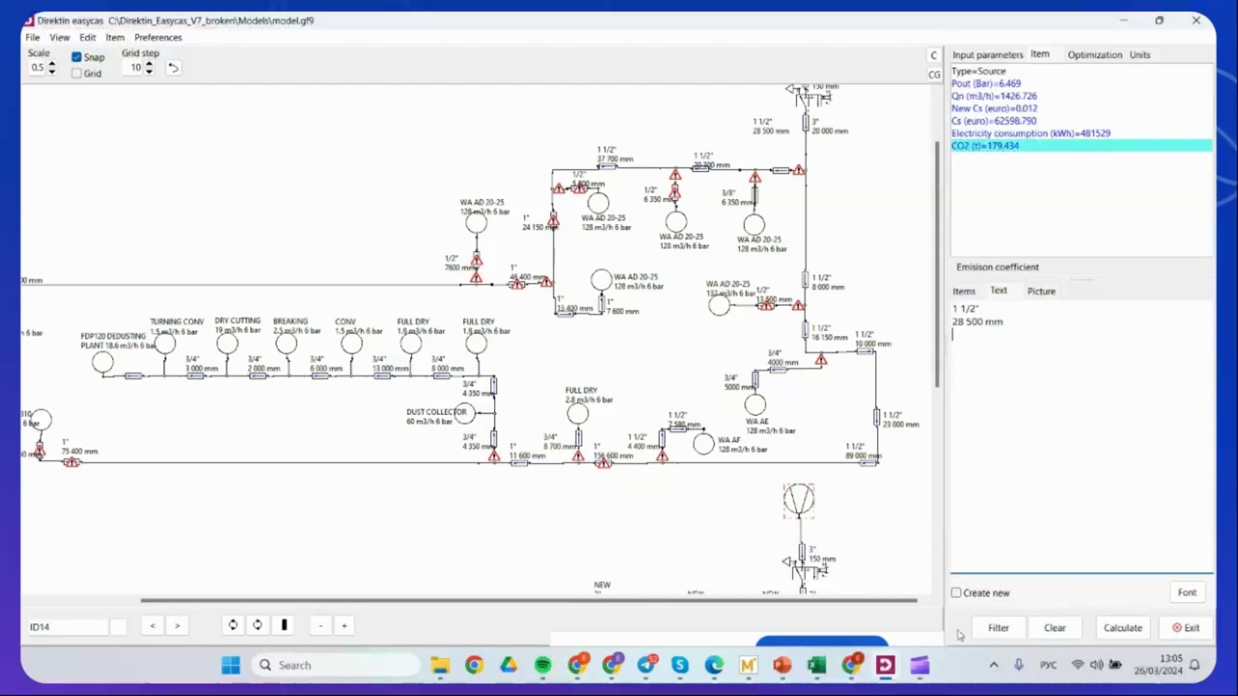
click(956, 593)
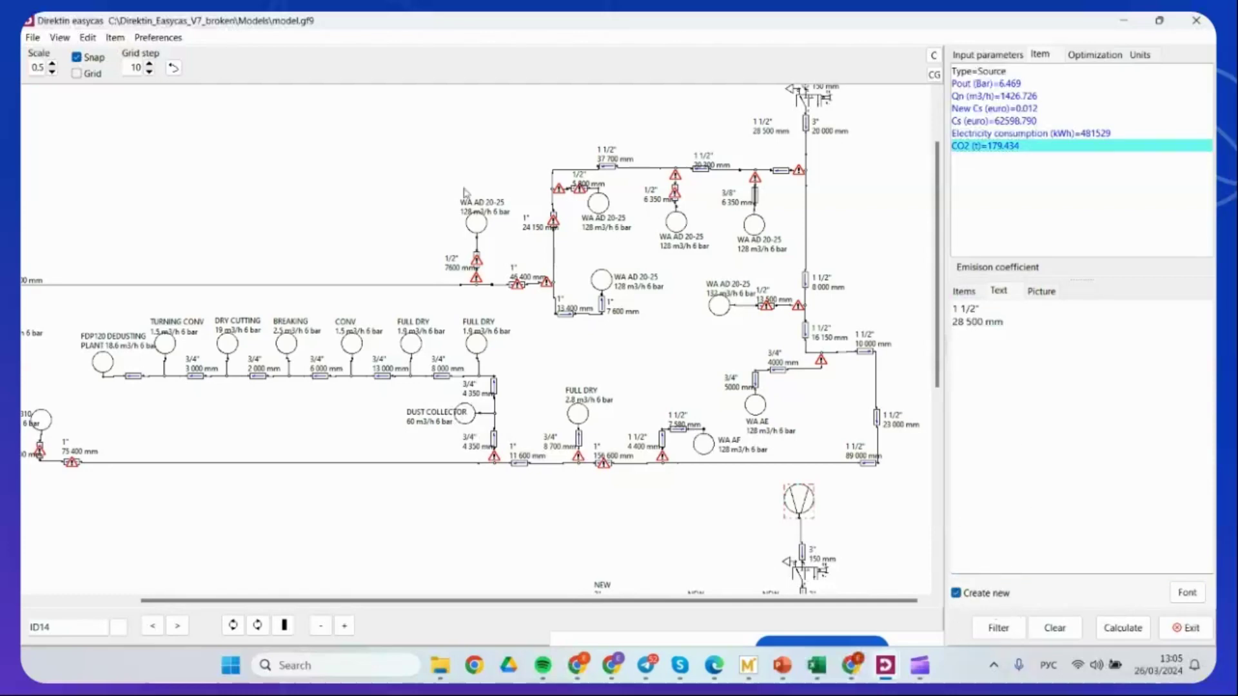
click(345, 196)
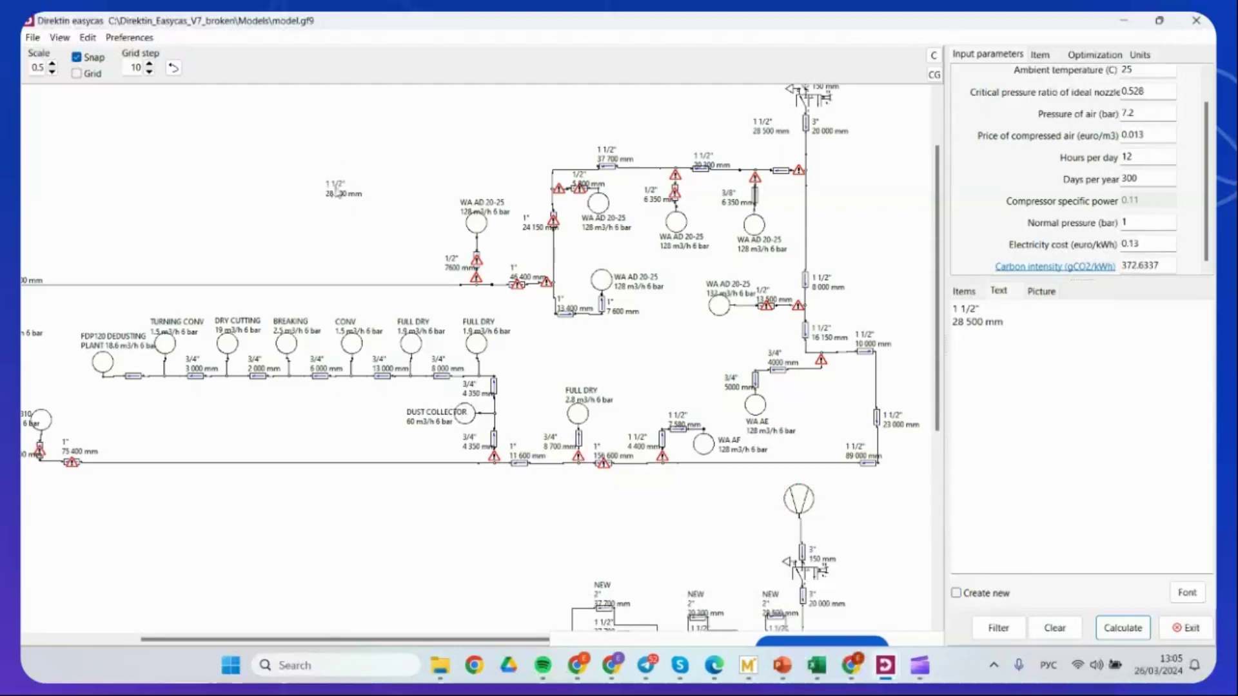
click(323, 624)
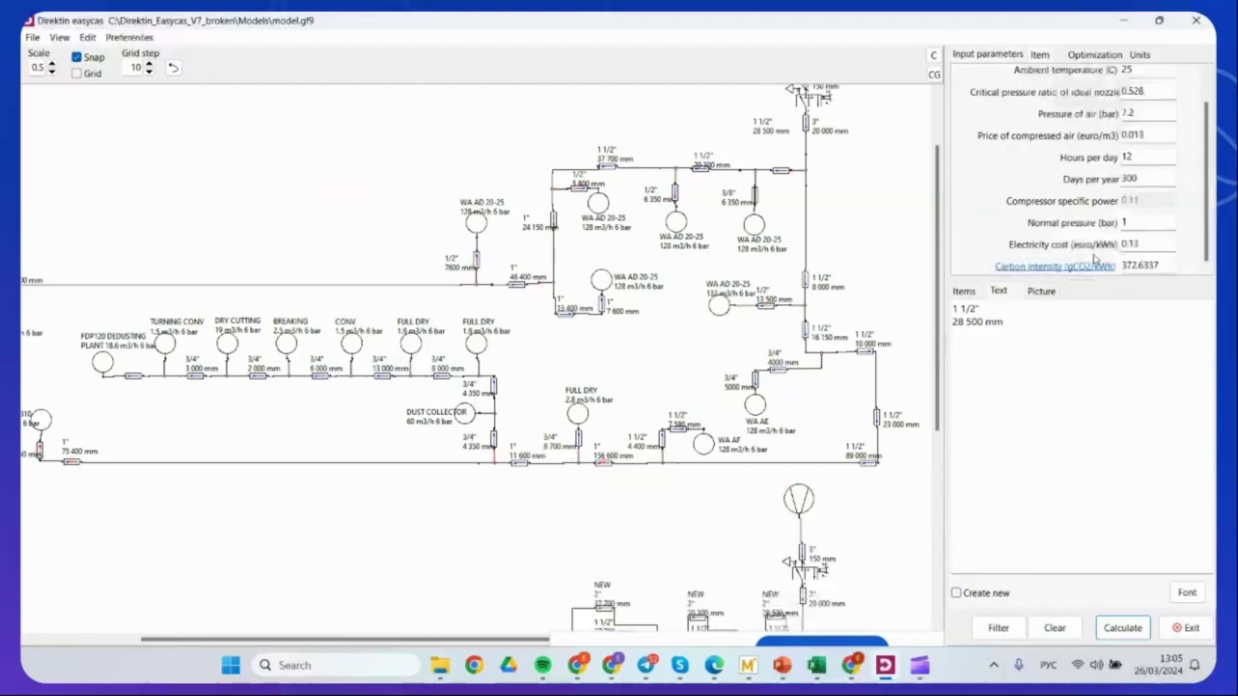
click(964, 293)
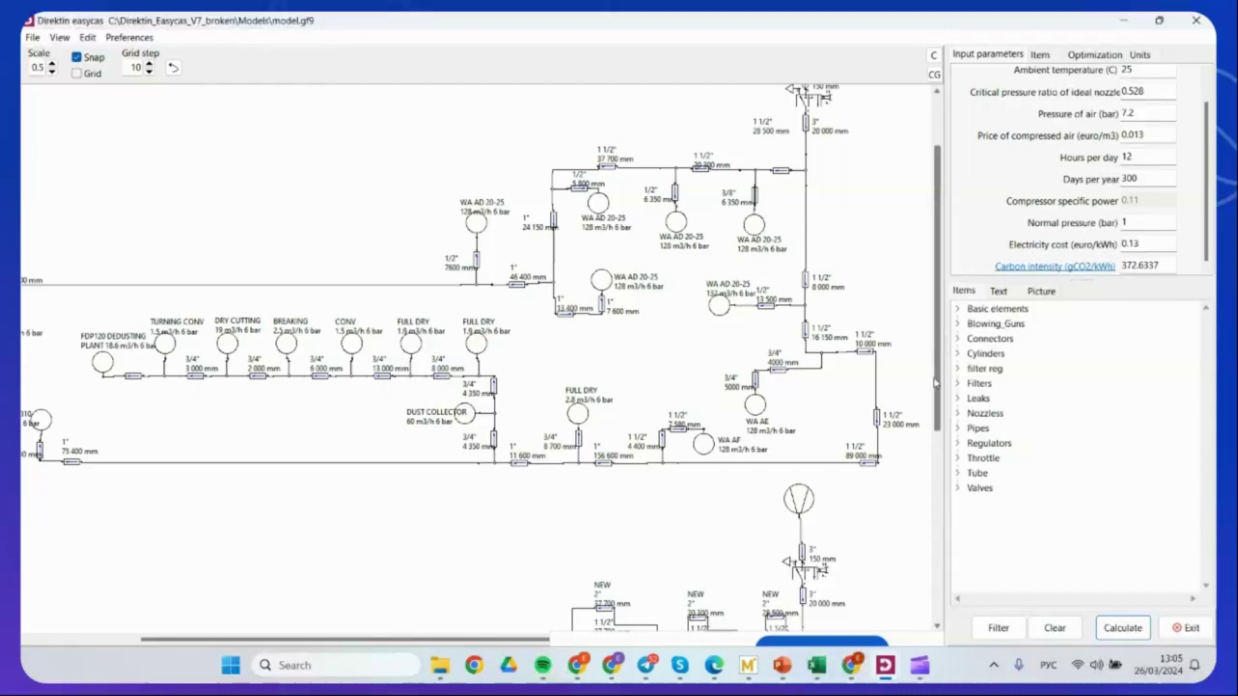
scroll(936, 383, up, 3)
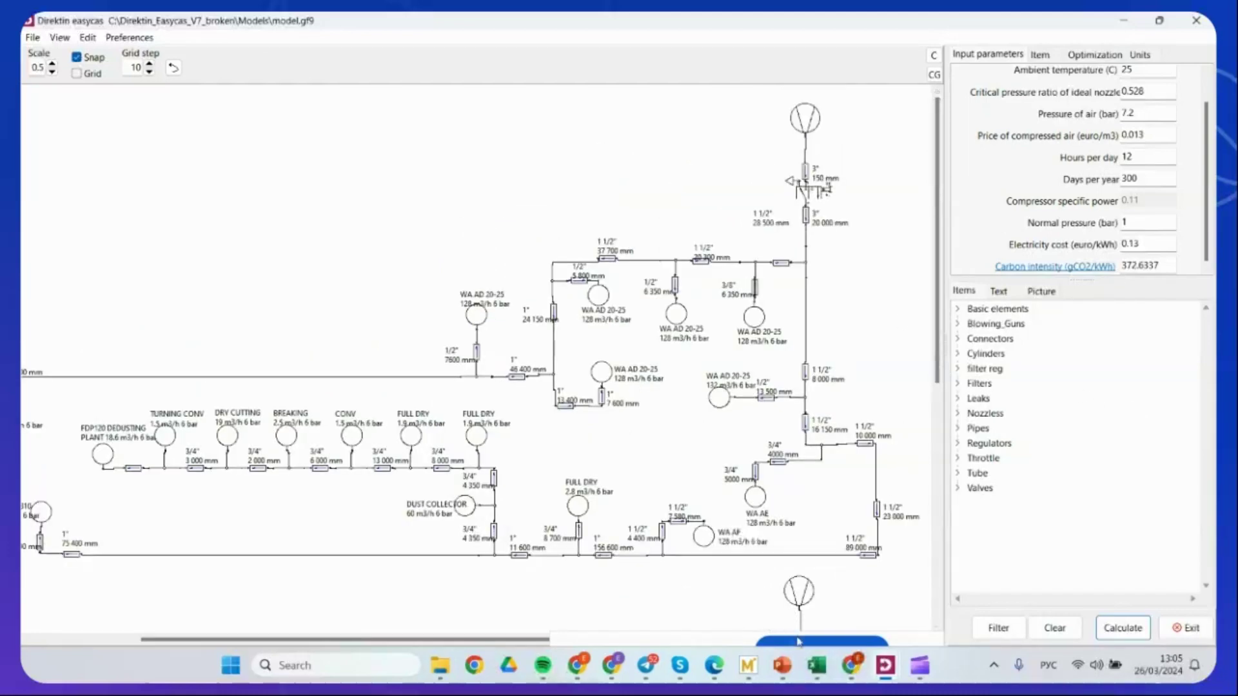